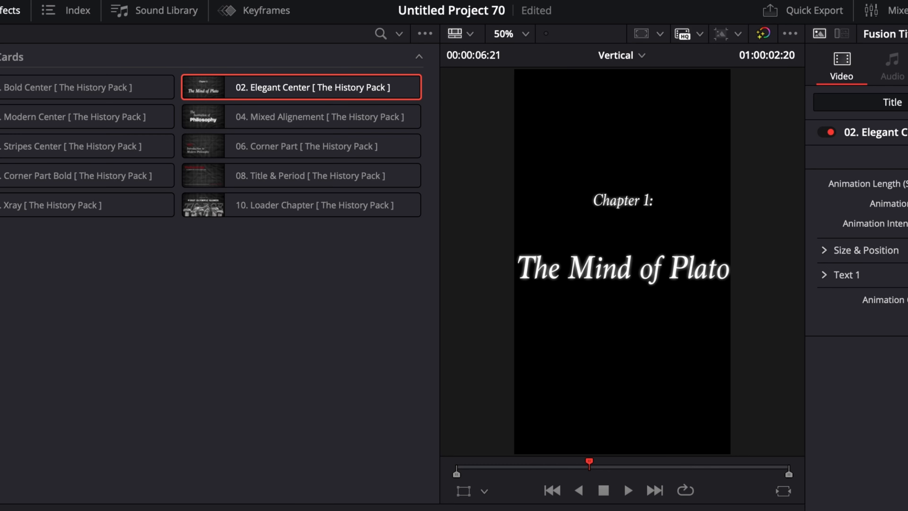
Step: Shrink the Plato title to size 0.68, then add and preview a 07. Corner Part Bold card after it
click(865, 250)
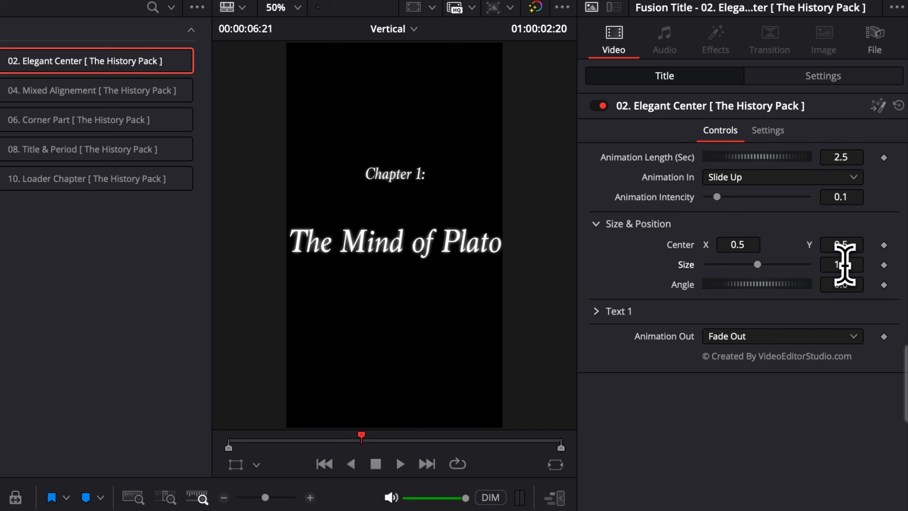
drag(844, 265, 820, 265)
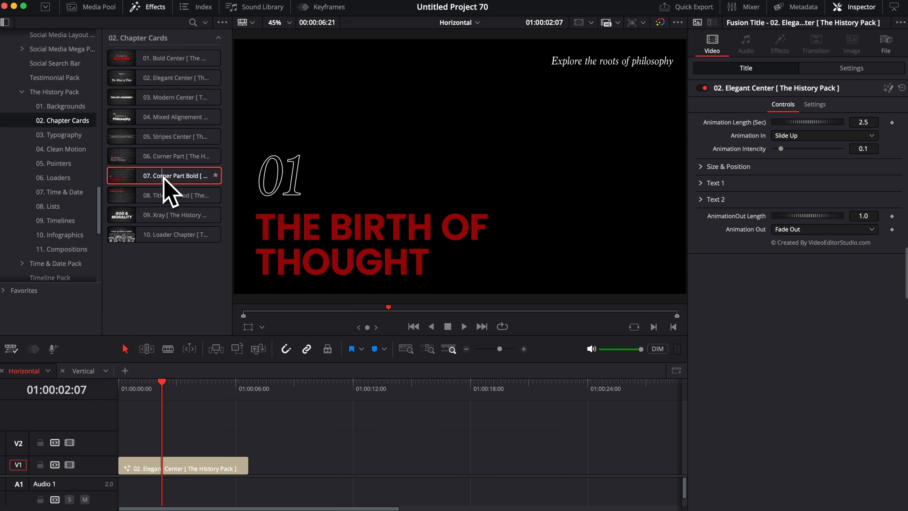
drag(162, 175, 306, 465)
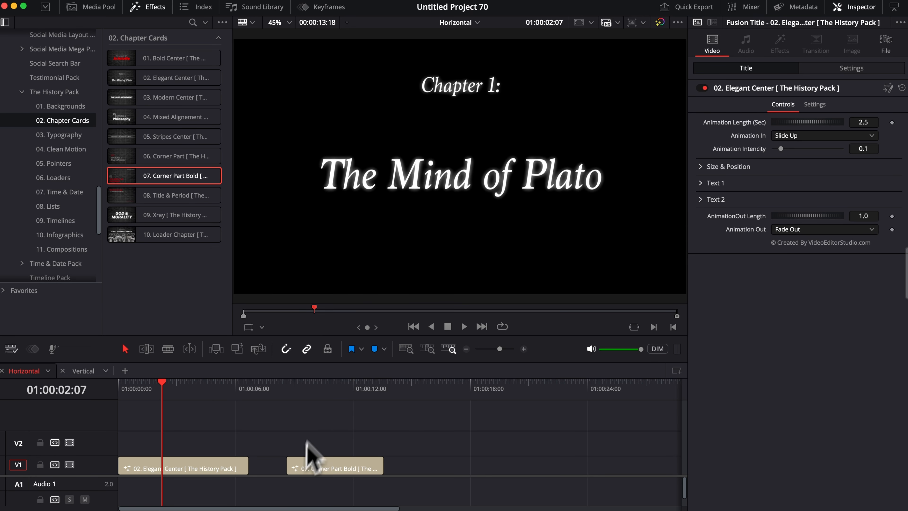
click(289, 390)
key(space)
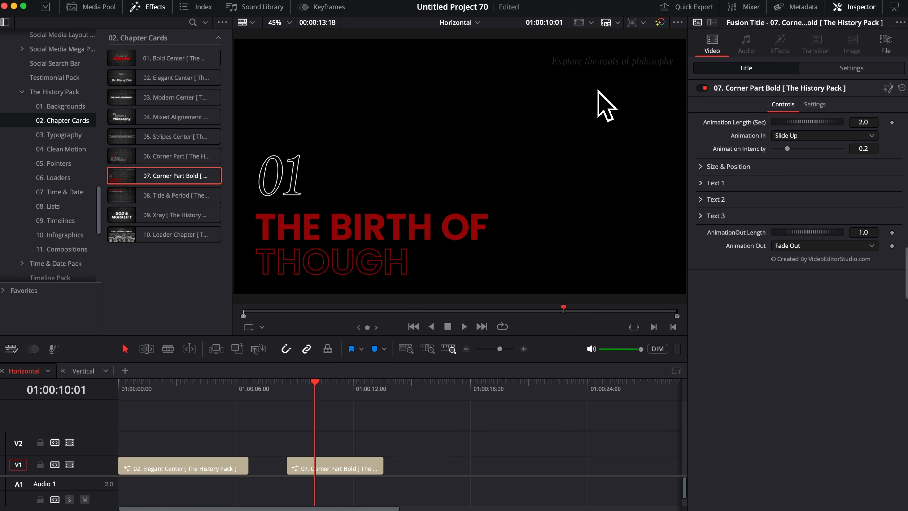
Step: Add the 07. Corner Part Bold card to the vertical timeline and select it
click(87, 372)
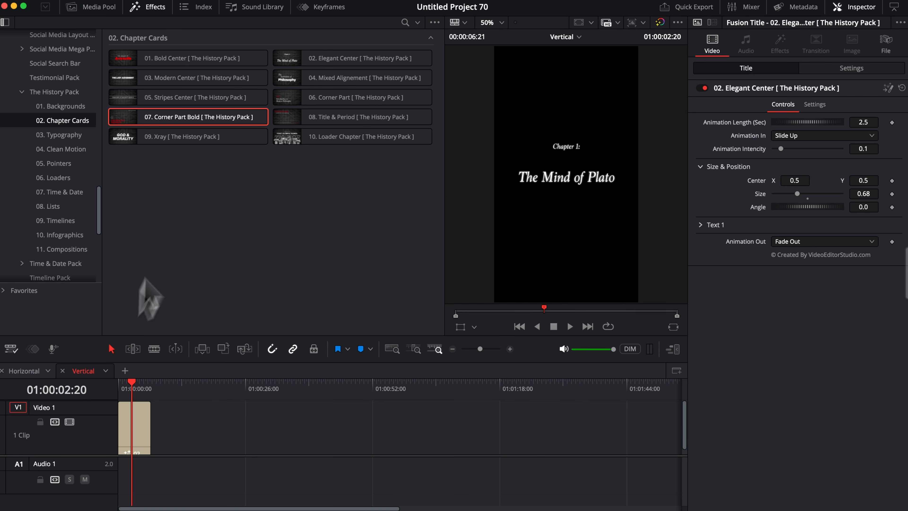
drag(159, 123, 189, 427)
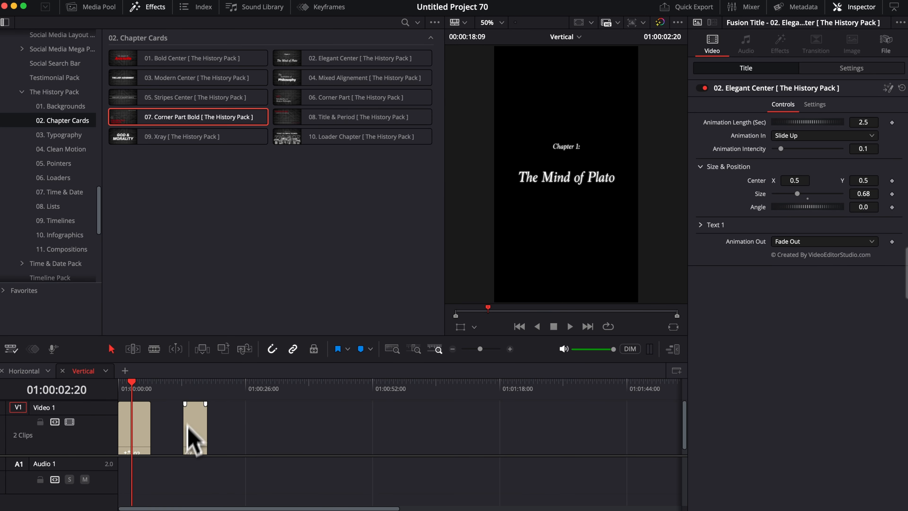
click(193, 395)
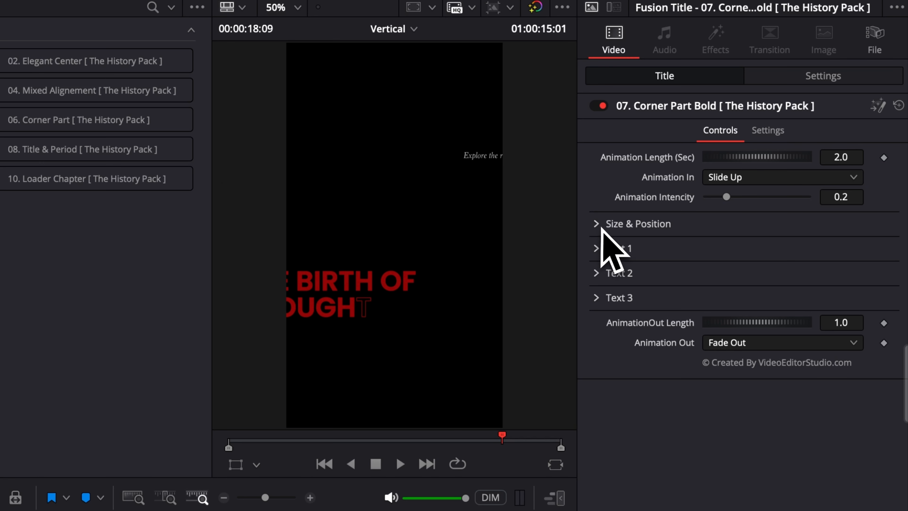
Step: Resize the Corner Part Bold card to about 0.57 and delete its 'Explore the roots of philosophy' subtitle
click(600, 225)
drag(833, 264, 800, 264)
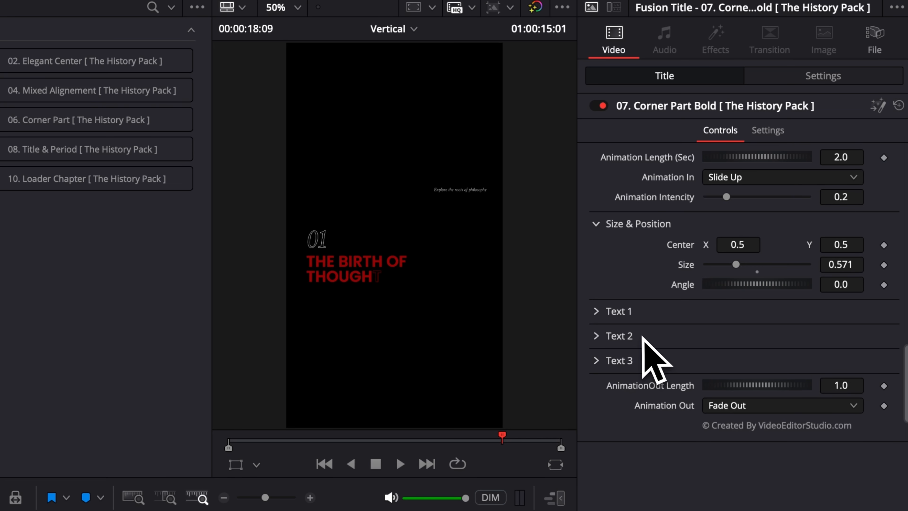
click(596, 312)
click(705, 328)
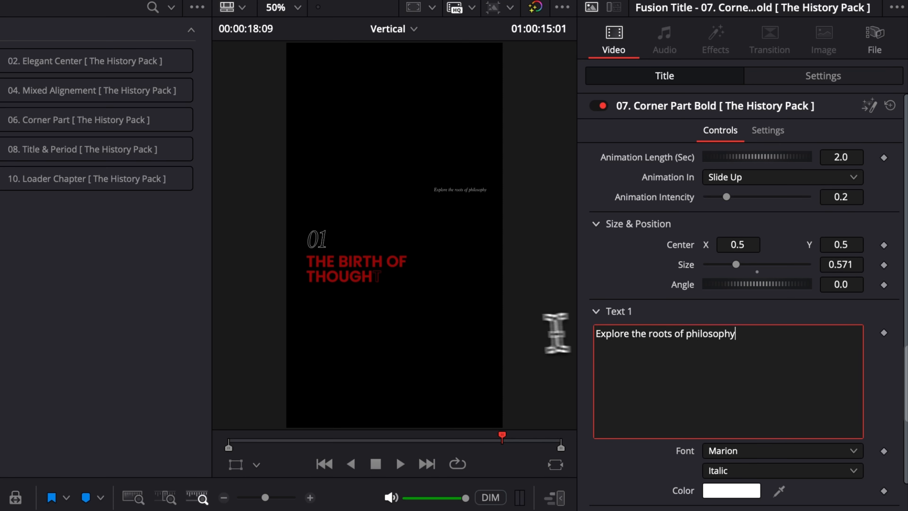
key(ctrl+a)
key(BackSpace)
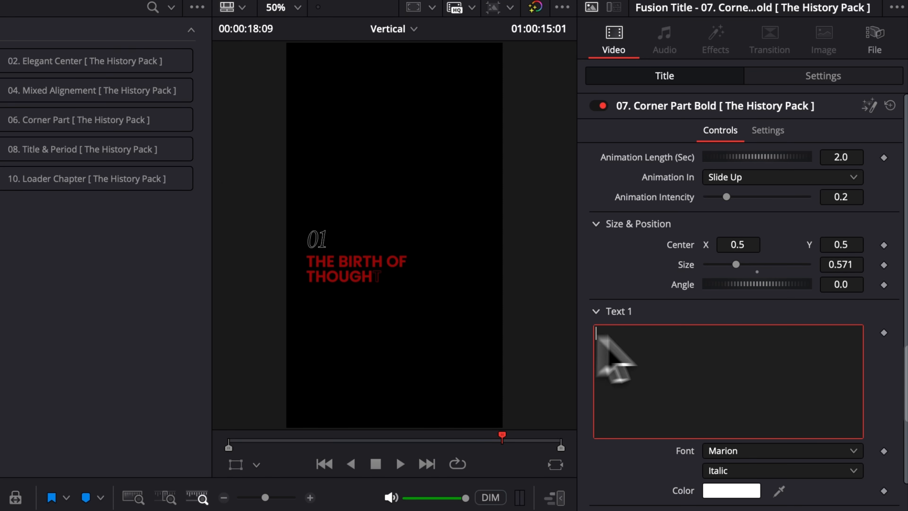
drag(736, 265, 739, 244)
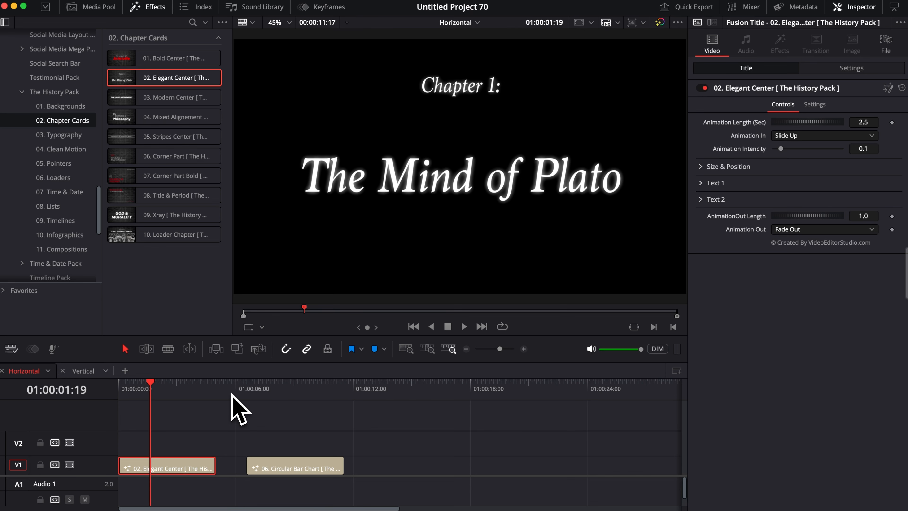
Step: Play the Plato card from the timeline start, then play and select the 06. Circular Bar Chart clip
click(122, 388)
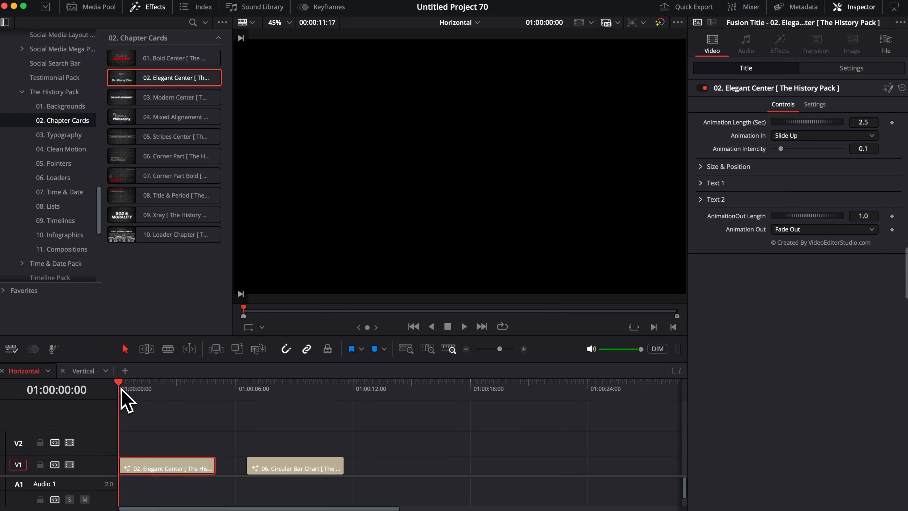
key(space)
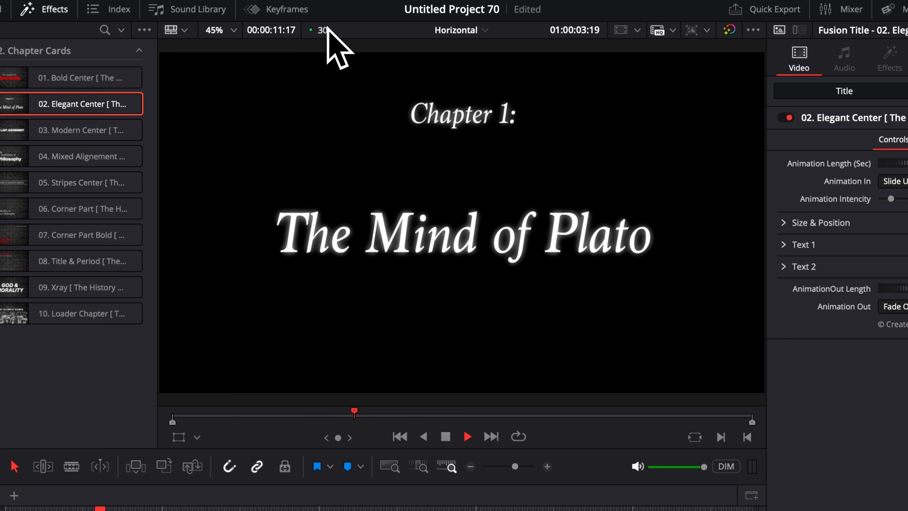
key(space)
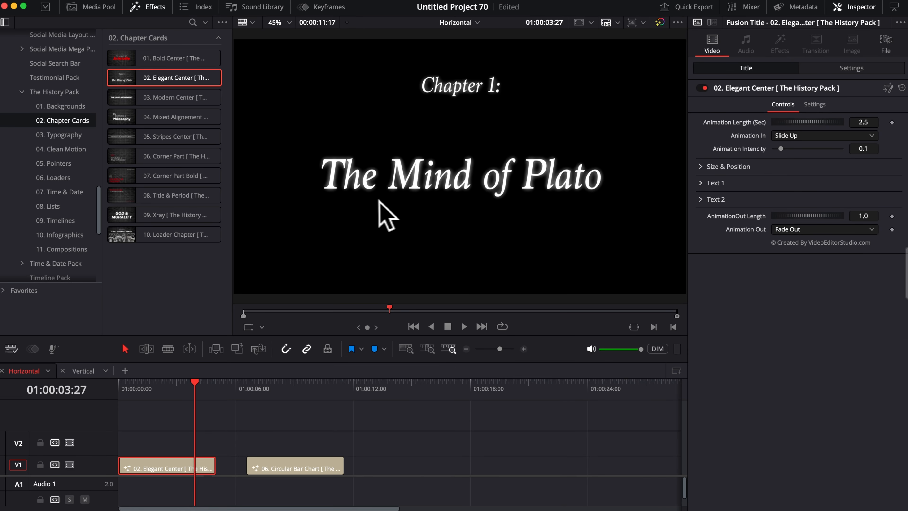
click(248, 389)
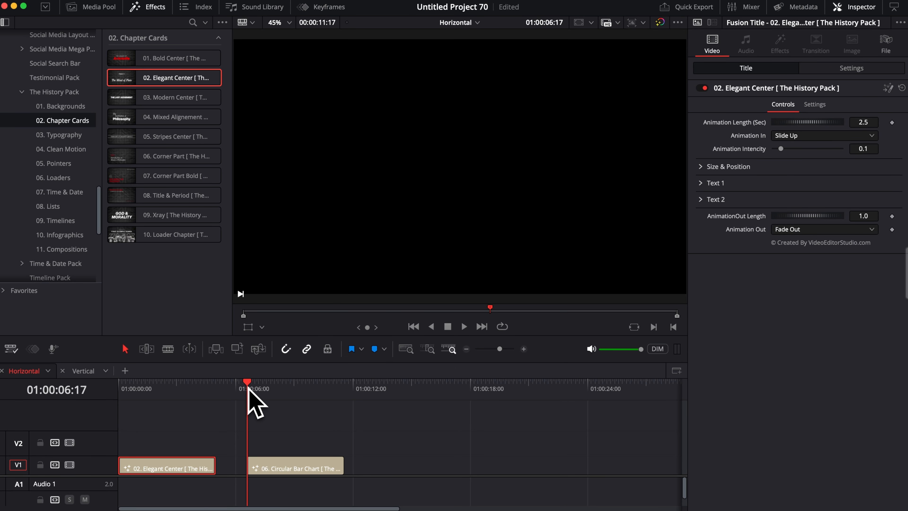
key(space)
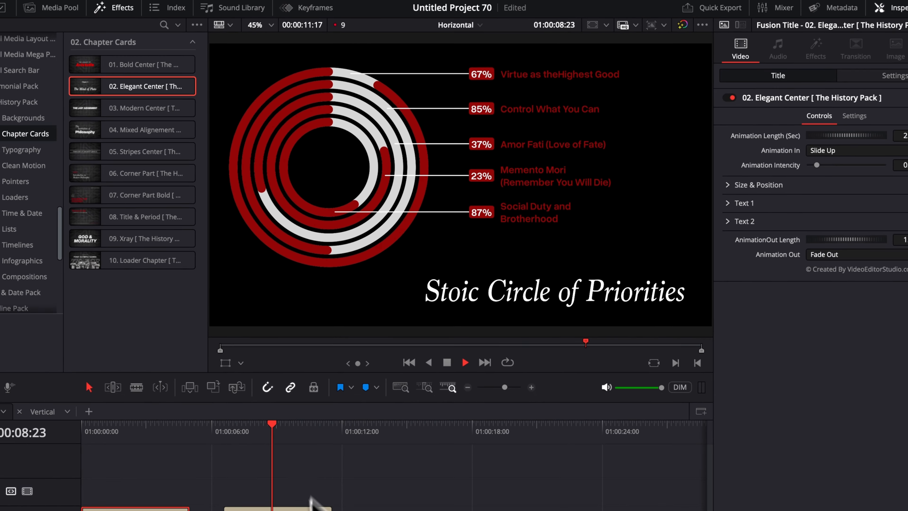
key(space)
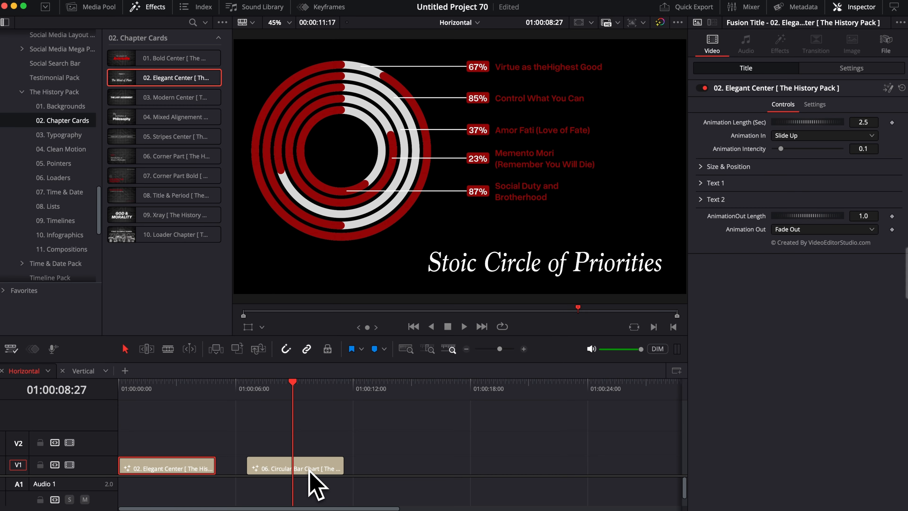
click(308, 469)
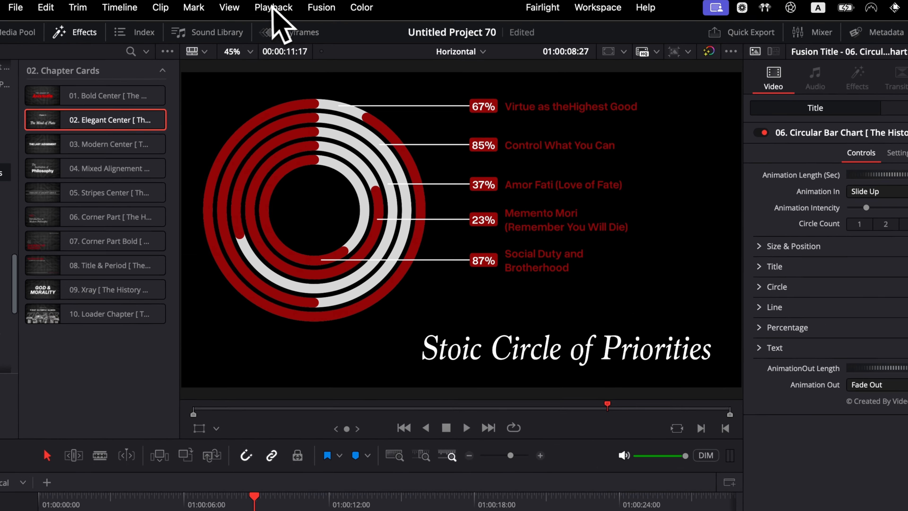
Step: Set Playback > Render Cache to Smart
click(308, 0)
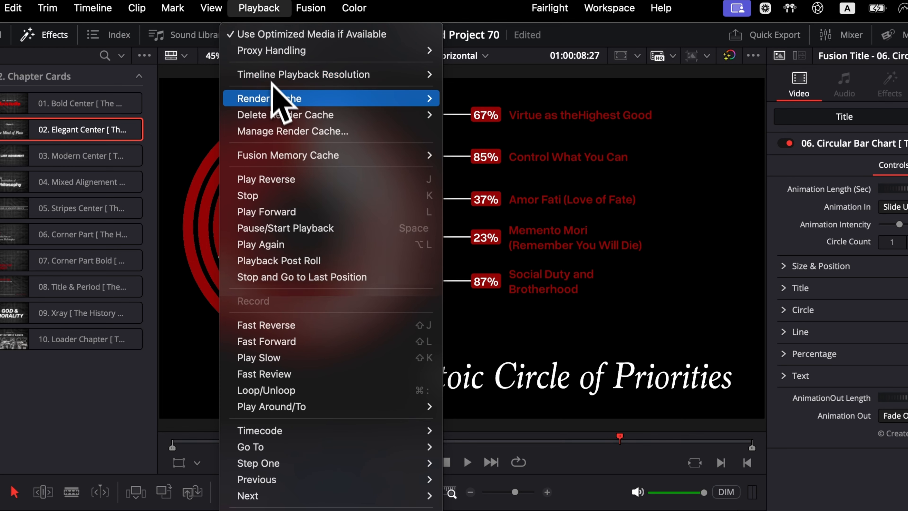
mouse_move(273, 97)
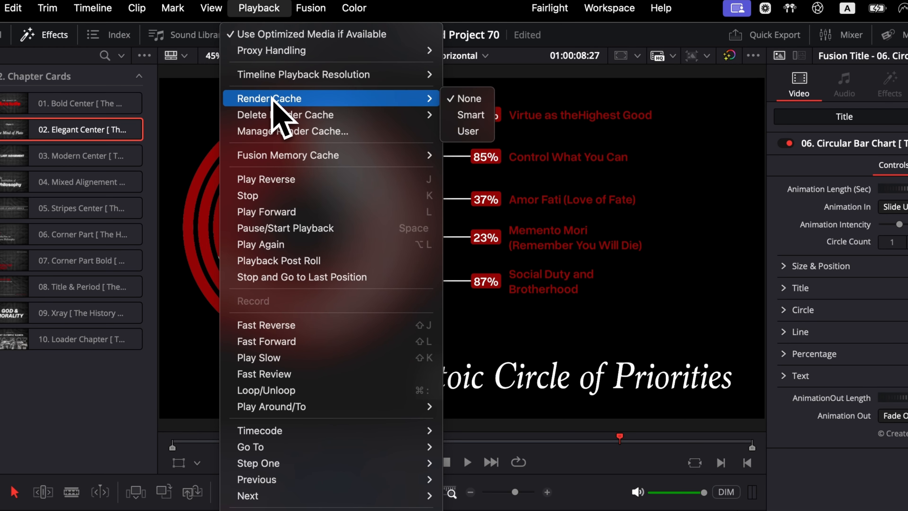
click(470, 114)
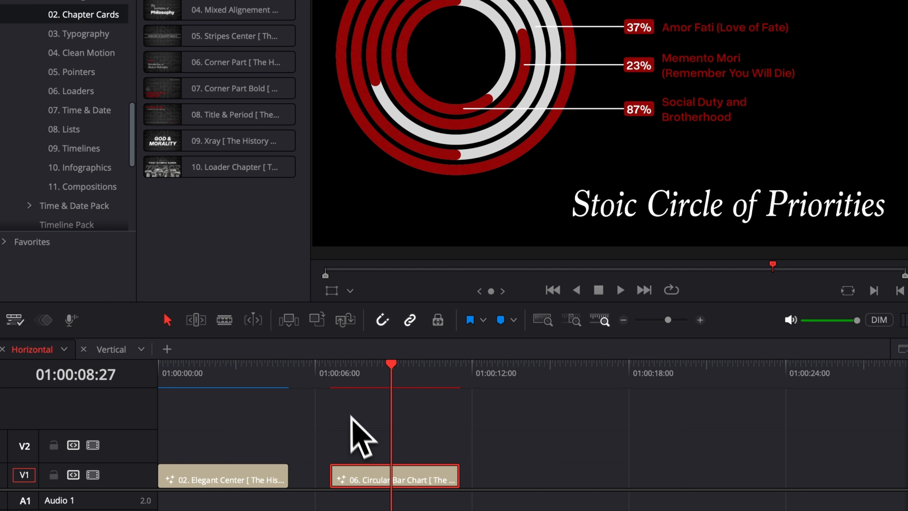
Step: Replay the cached Circular Bar Chart animation from the clip's start
key(Up)
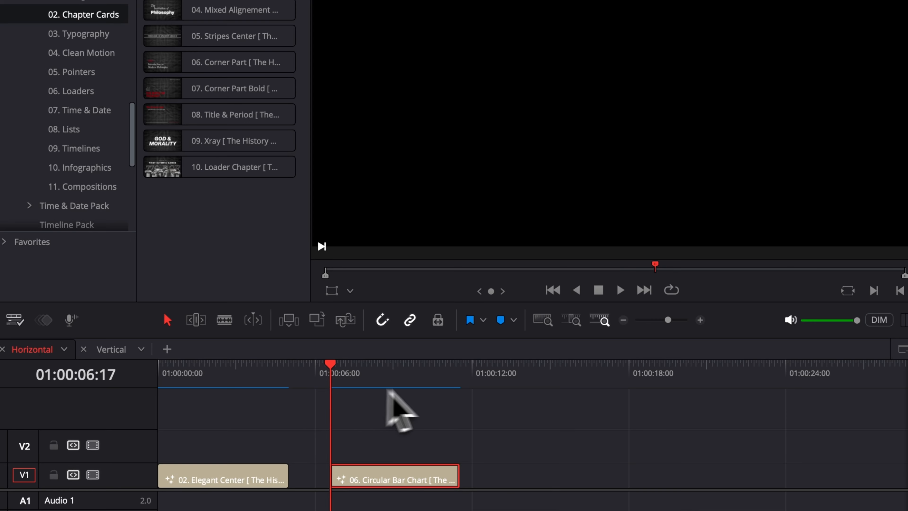
key(space)
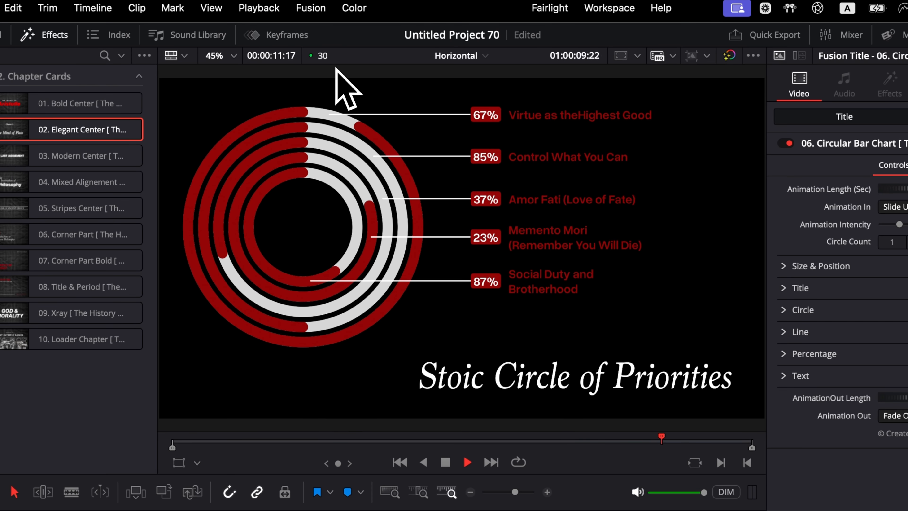
key(space)
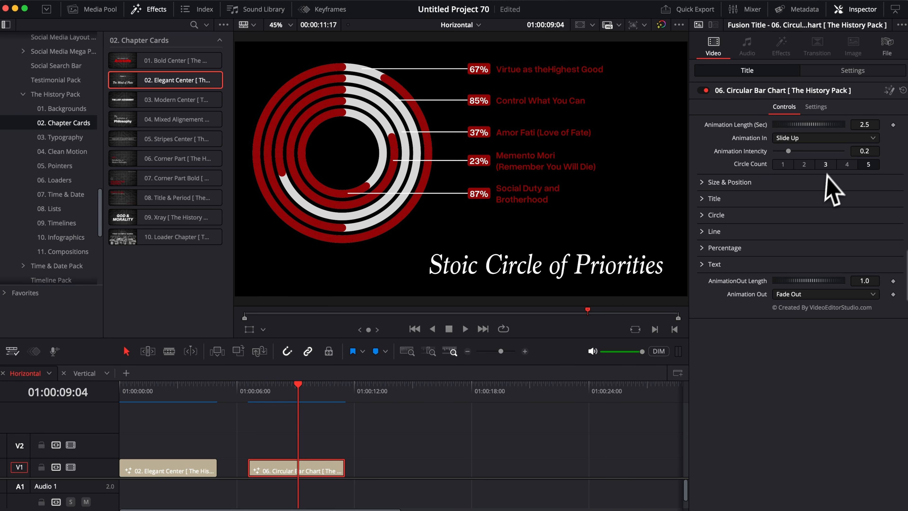
Step: Set the chart's Circle Count to 3 and replay it from the clip start
click(825, 164)
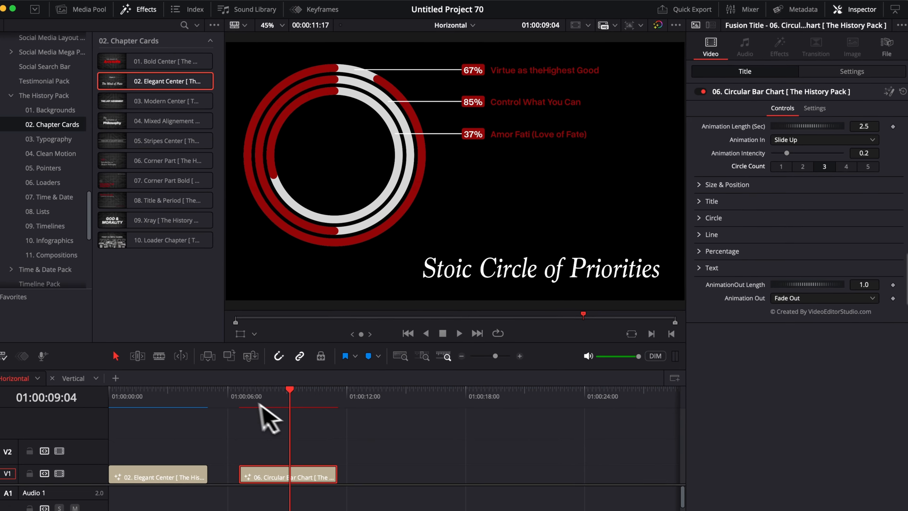
click(243, 399)
key(space)
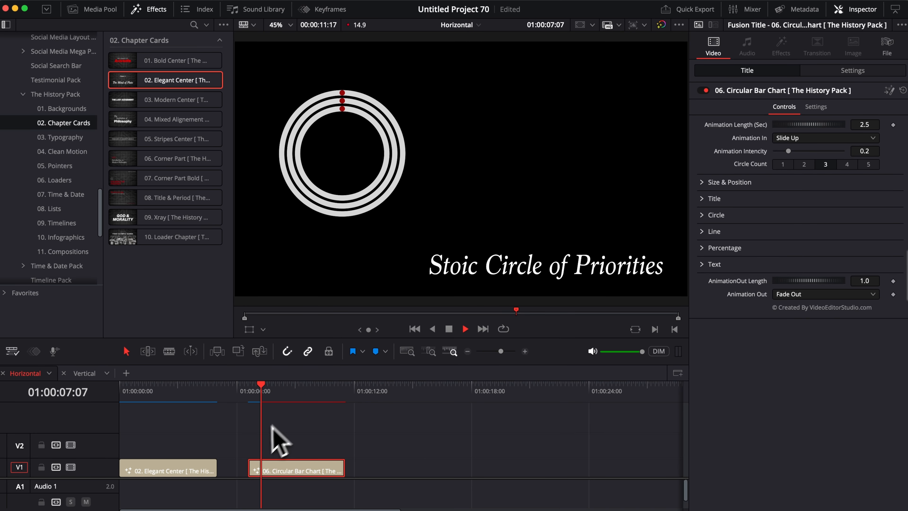
key(space)
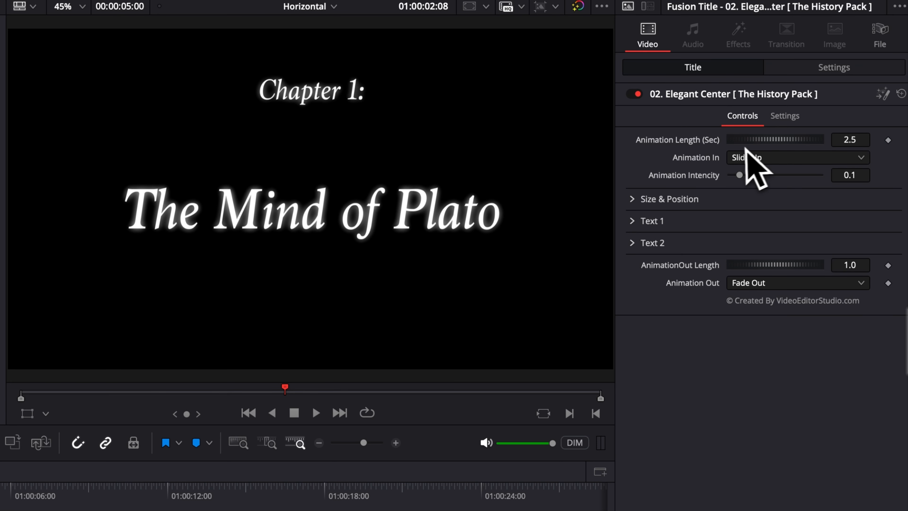
click(810, 158)
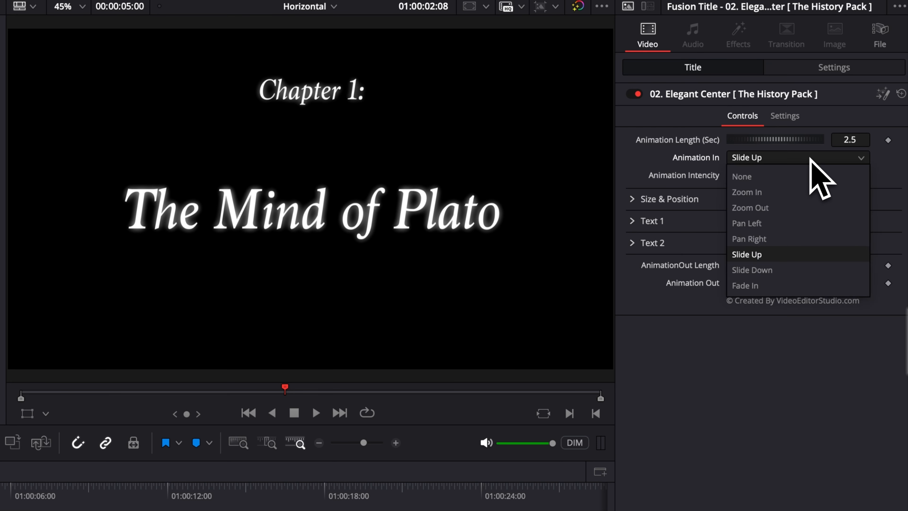
click(809, 158)
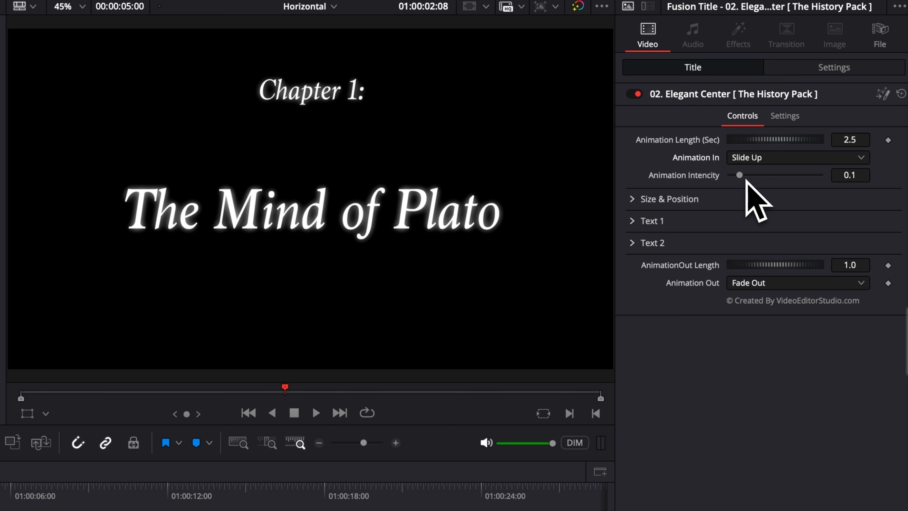
click(633, 199)
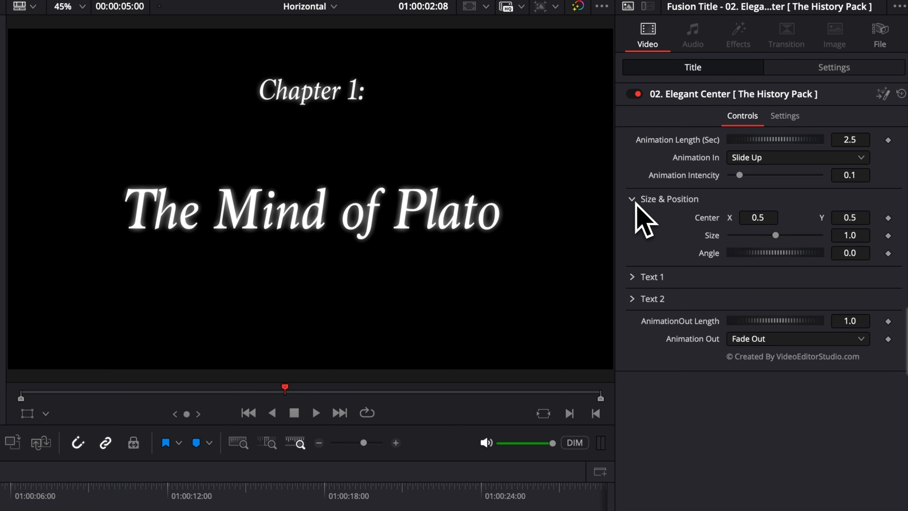
click(634, 199)
click(632, 222)
click(632, 222)
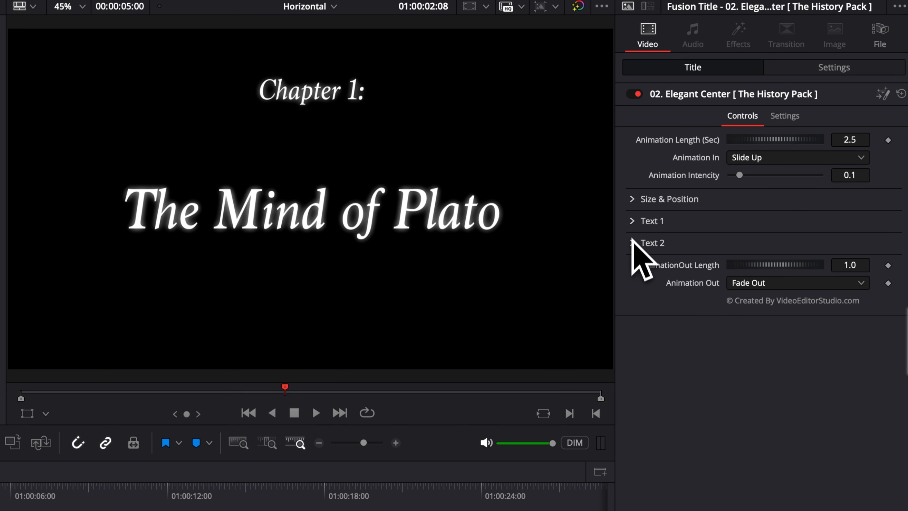
click(632, 243)
click(632, 243)
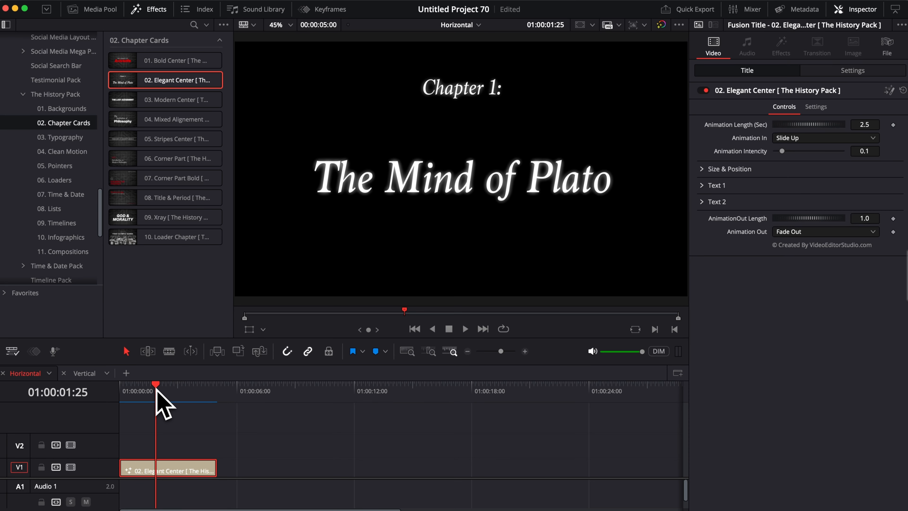
drag(156, 390, 147, 390)
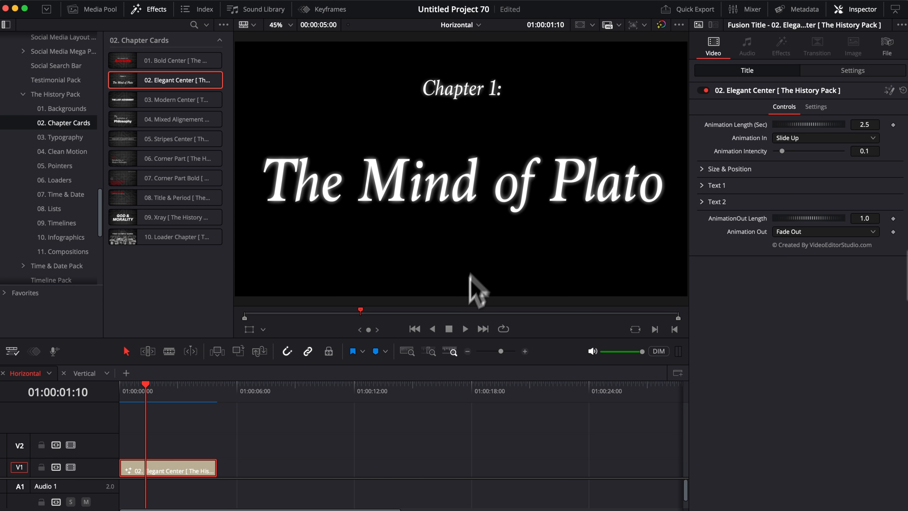
drag(159, 397, 164, 399)
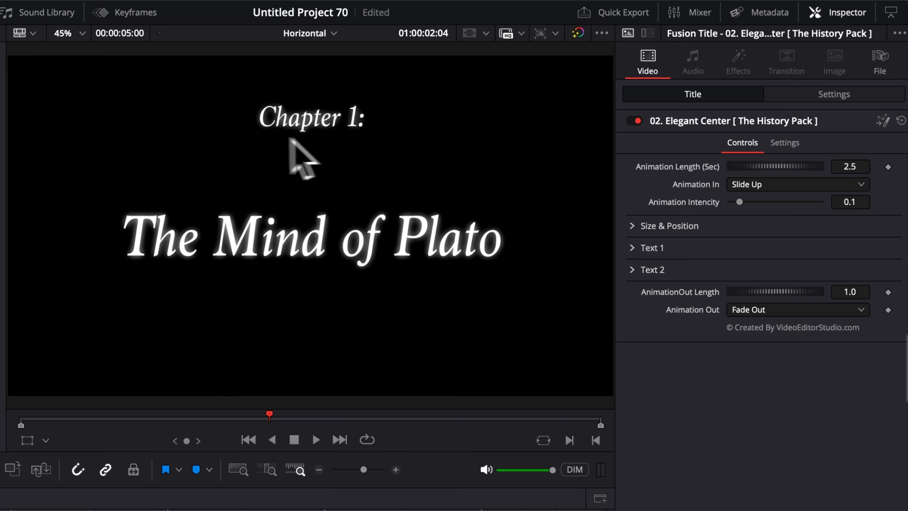
Step: Set the Text 2 main title line's font to Poppins
click(632, 249)
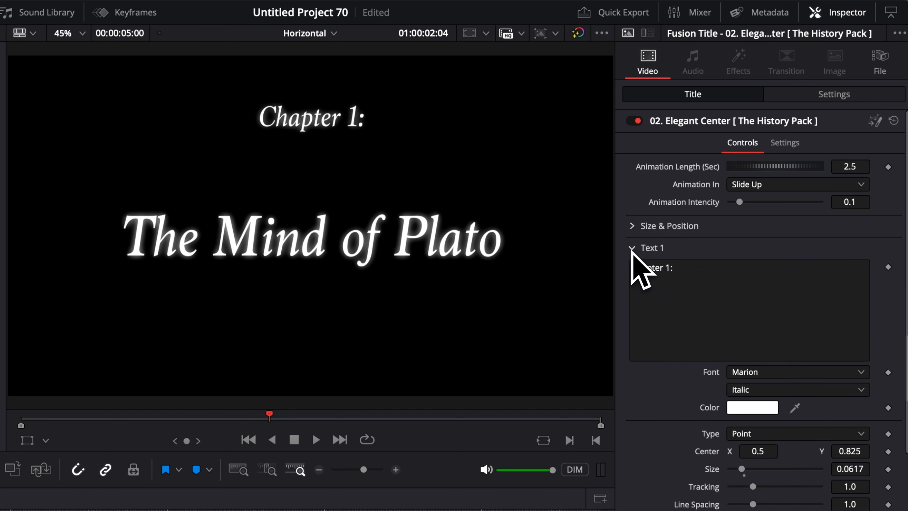
click(632, 248)
click(631, 270)
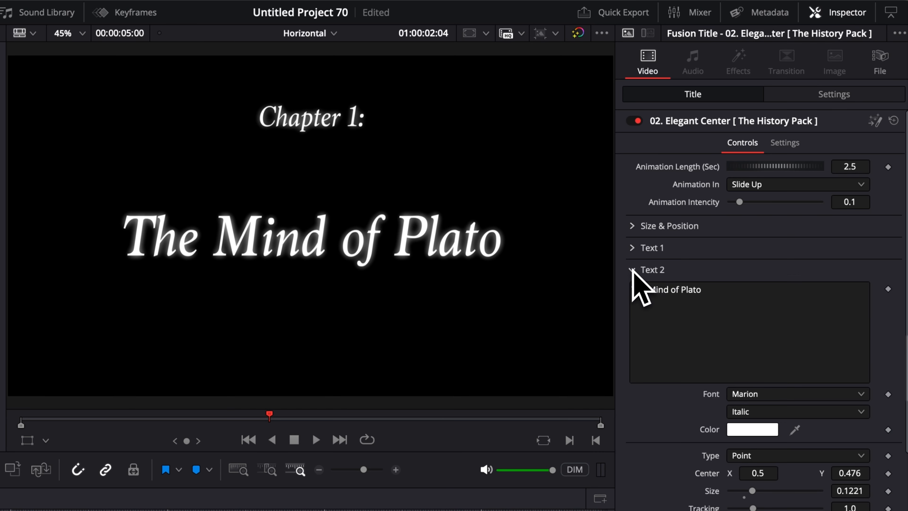
click(763, 394)
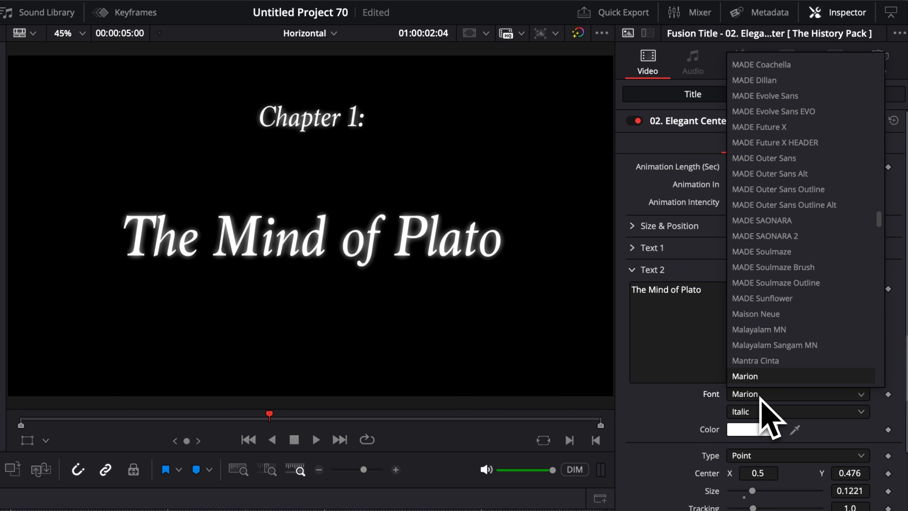
text(pop)
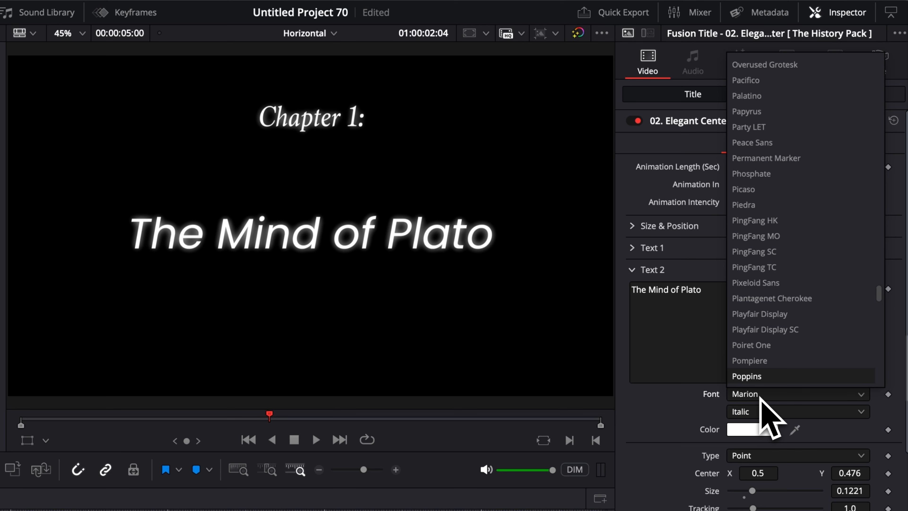
key(Return)
Step: Replace 'The Mind of Plato' with the text DAVINCI RESOLVE
drag(714, 290, 595, 286)
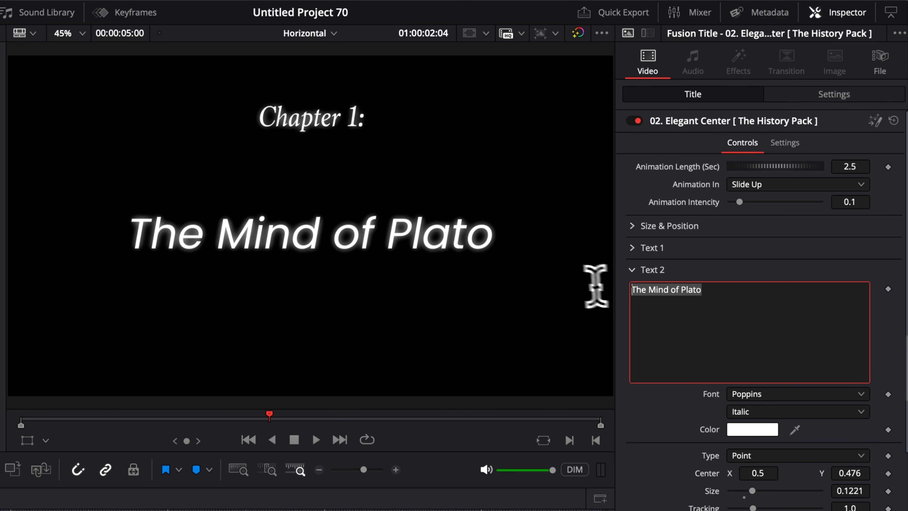
text(DAVINCI R)
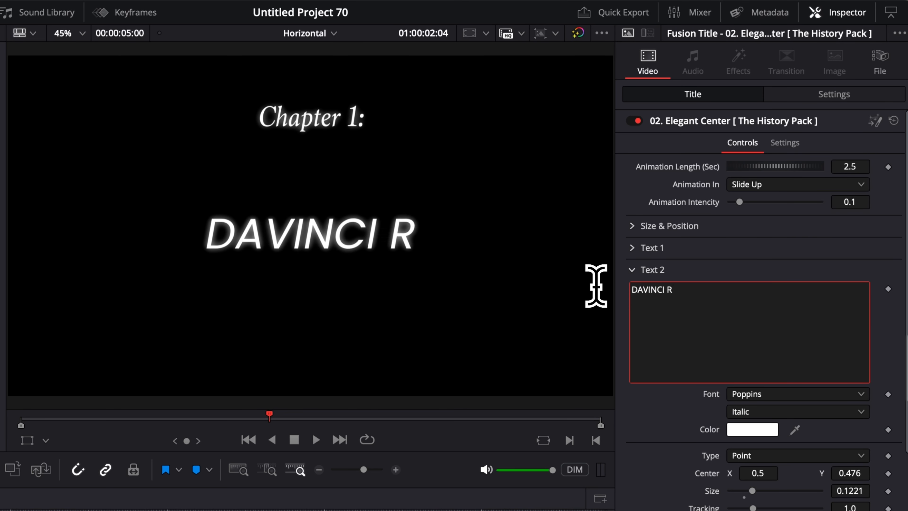
text(ESOLVE)
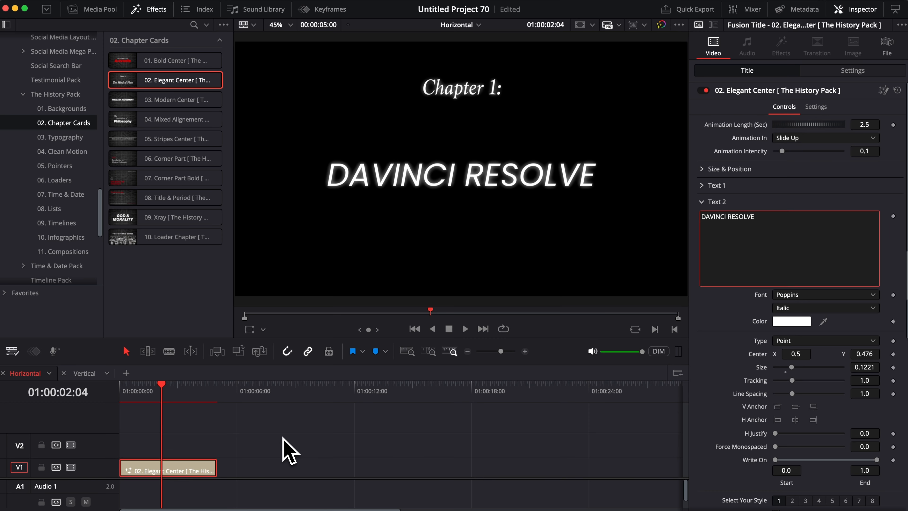
click(282, 436)
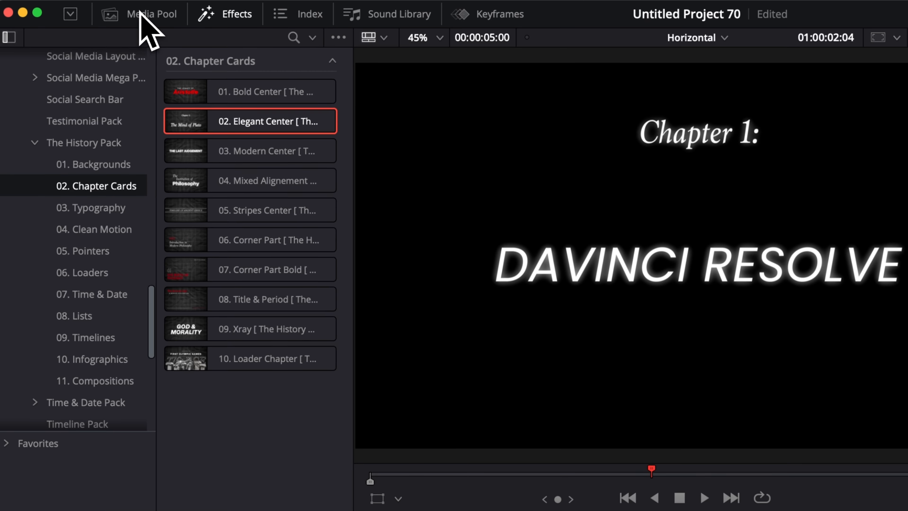
click(93, 7)
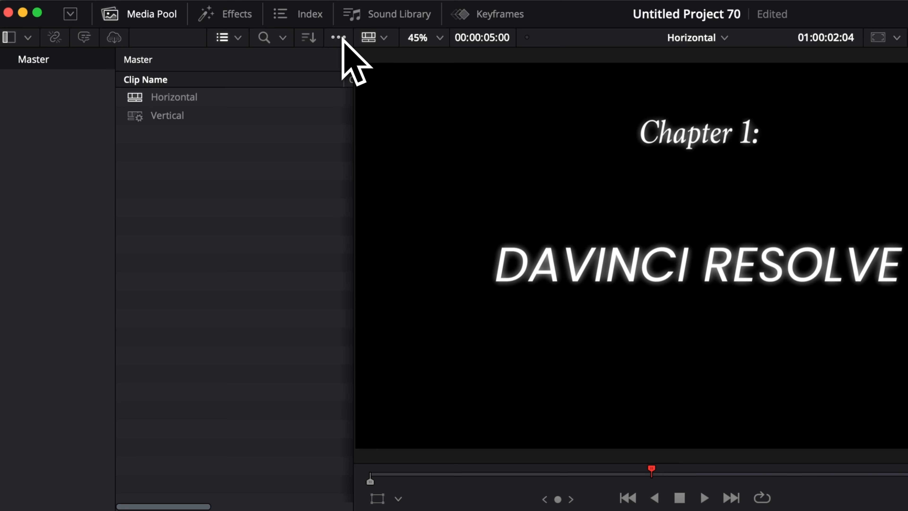
Step: Enable Show Power Bins and create a power bin named Animation History Pack
click(338, 37)
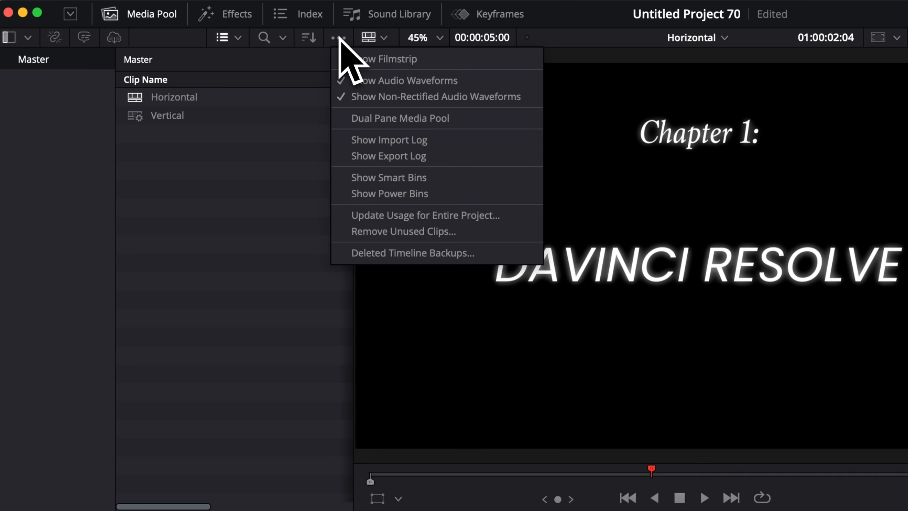
click(410, 194)
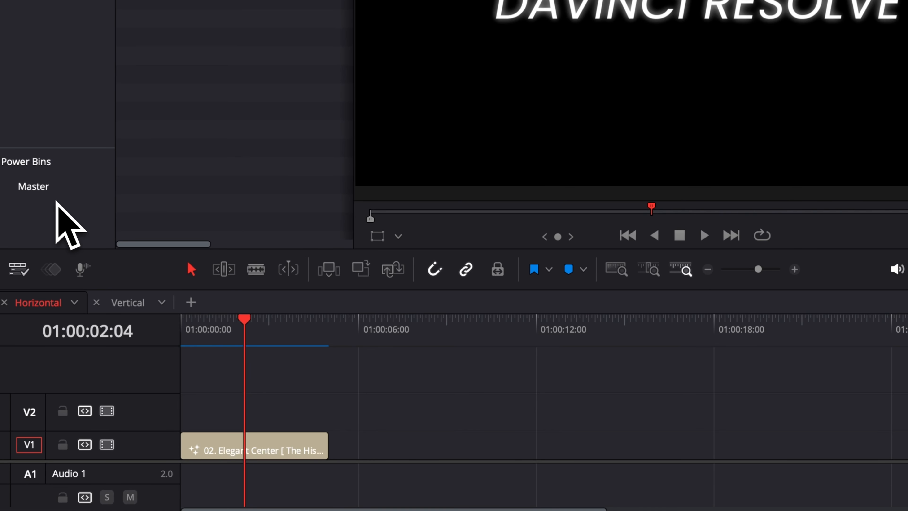
right_click(117, 107)
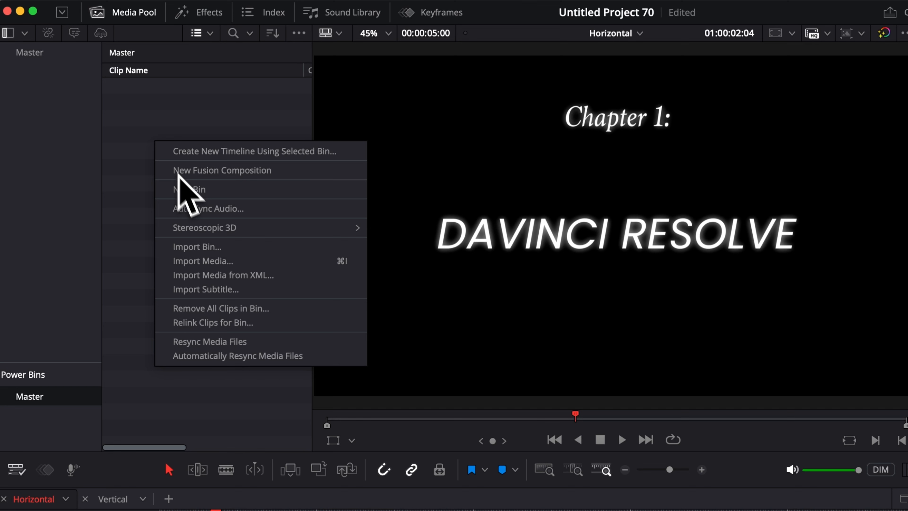
click(138, 142)
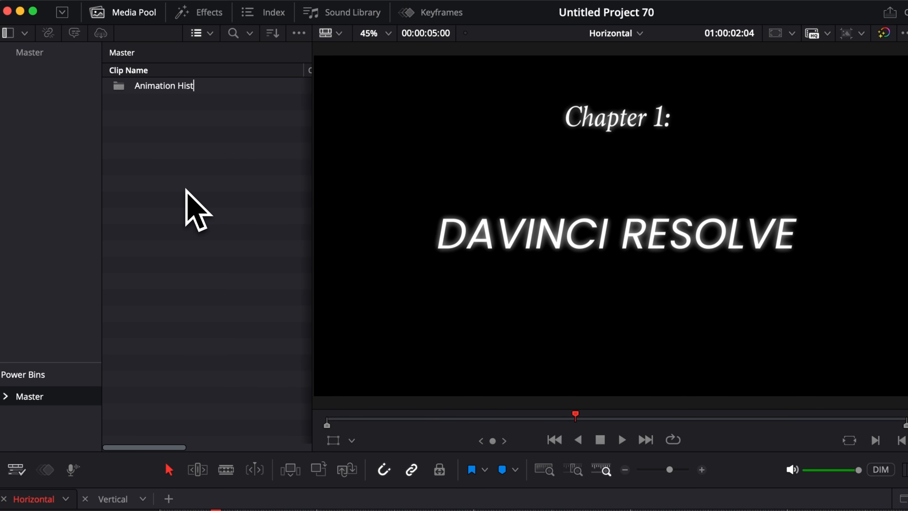
key(BackSpace)
key(BackSpace)
text(k)
key(Return)
double_click(210, 88)
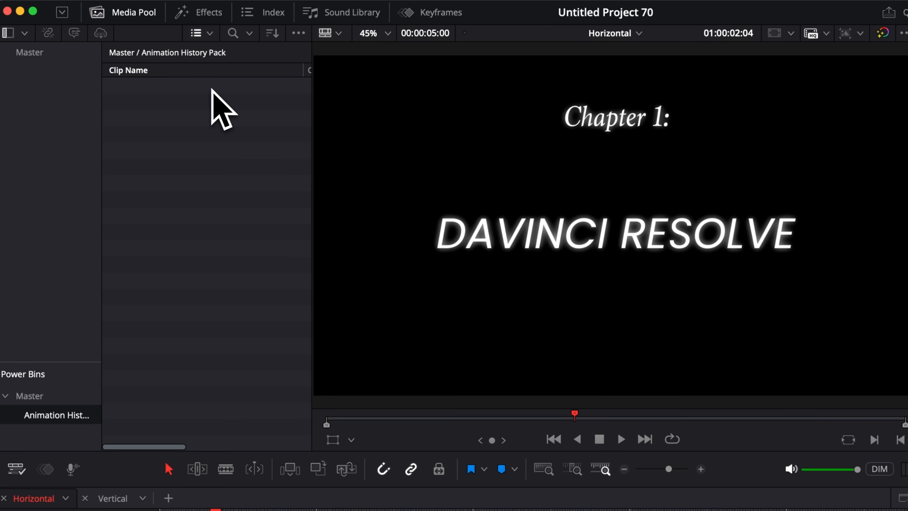
Step: Save the customized 02. Elegant Center title into the bin and place a copy on the timeline
click(171, 472)
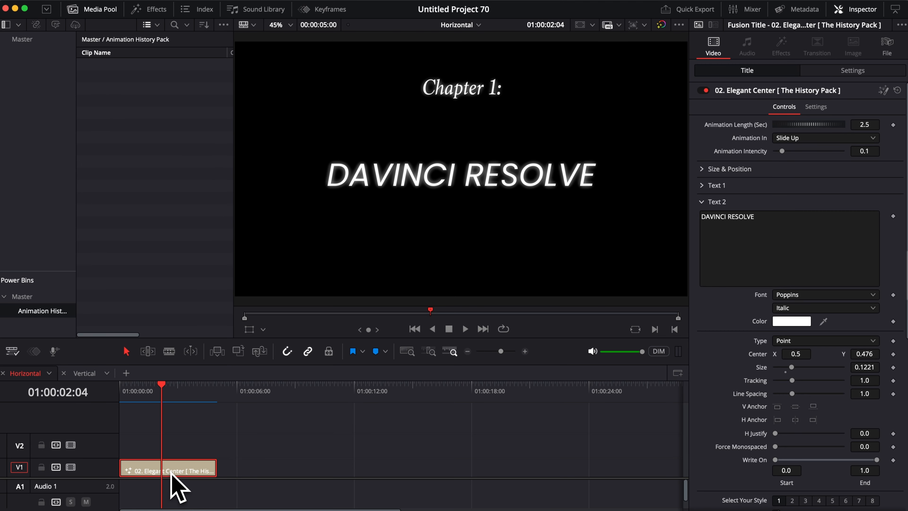
drag(171, 472, 153, 149)
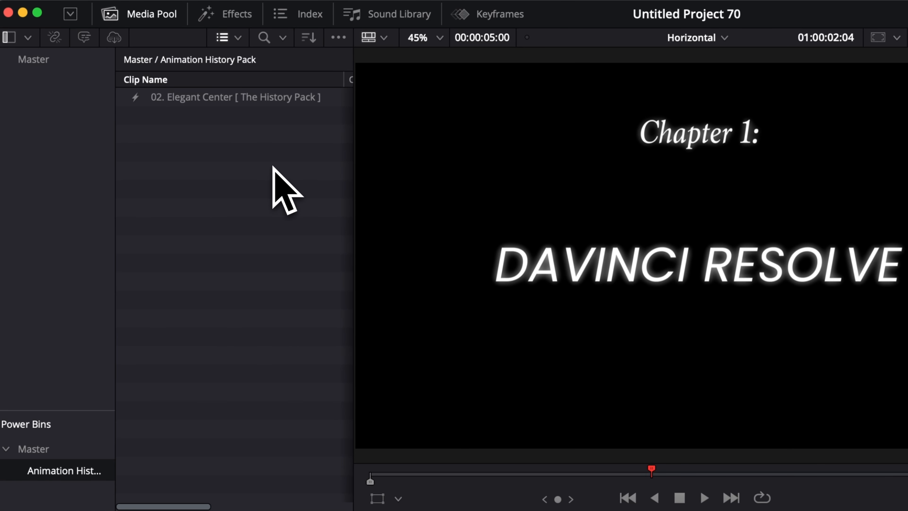
click(229, 101)
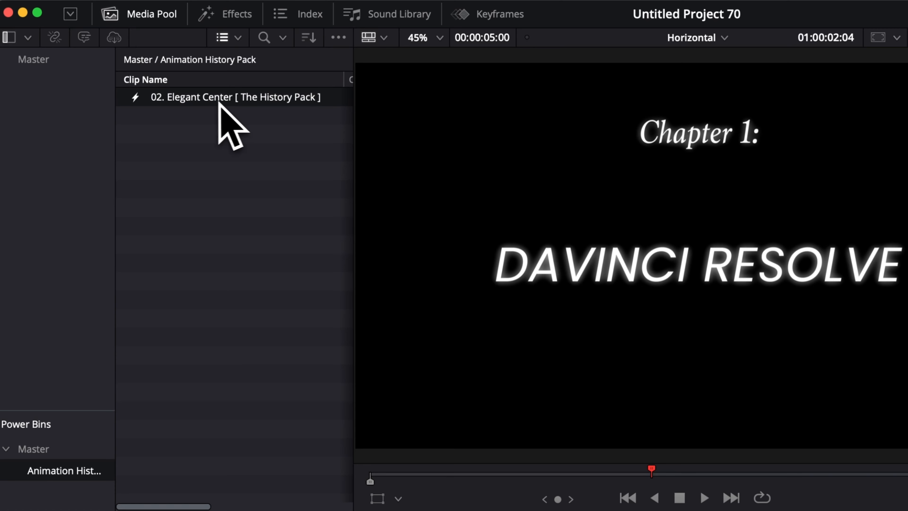
drag(214, 101, 418, 510)
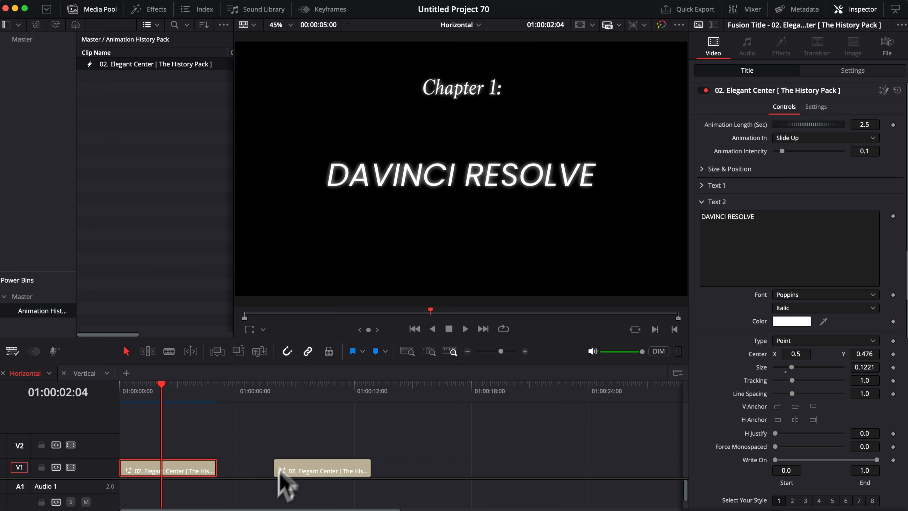
drag(303, 393, 280, 393)
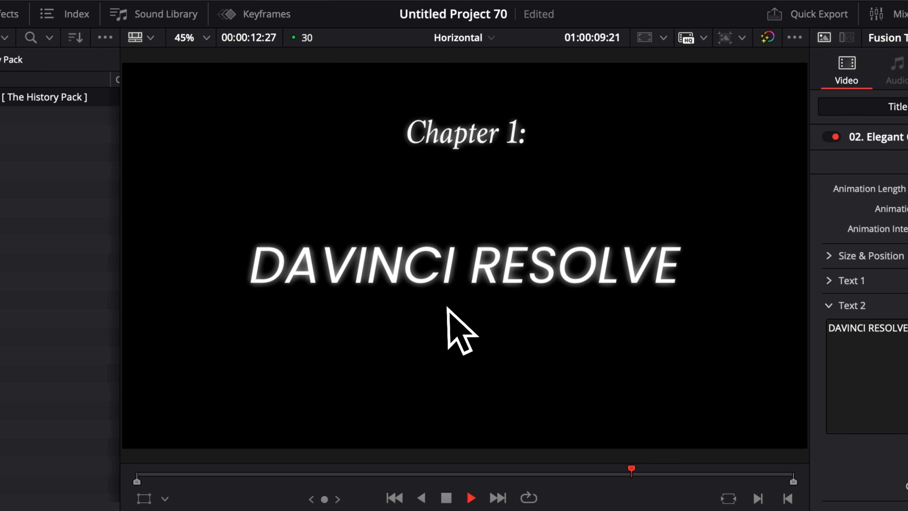
key(space)
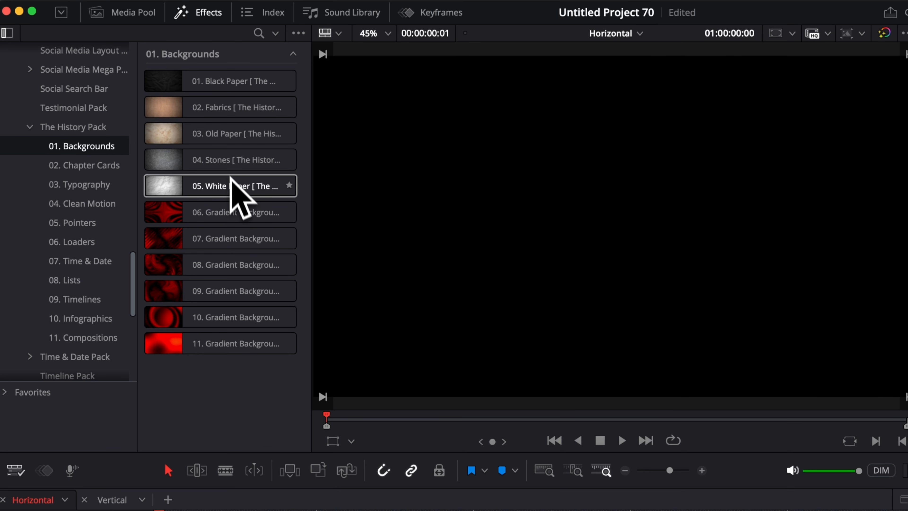
Step: Preview The History Pack backgrounds and add 03. Old Paper to V1
mouse_move(230, 187)
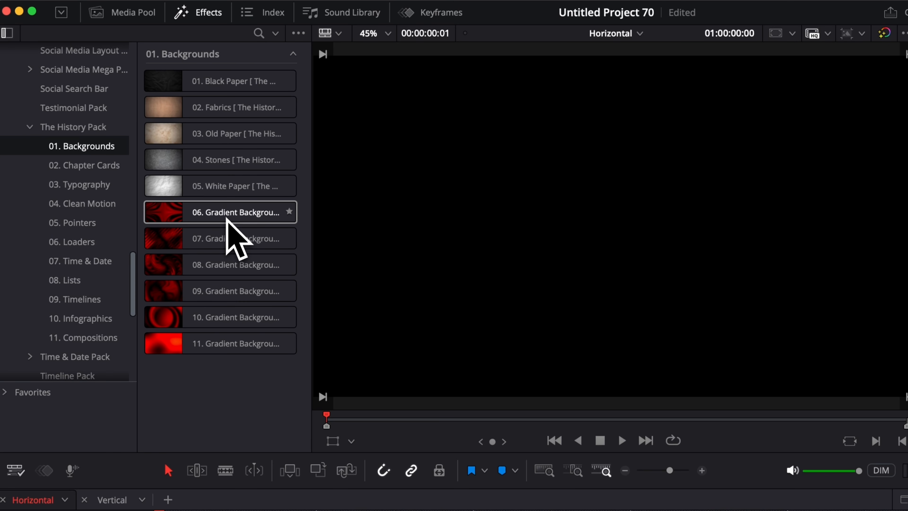
mouse_move(227, 214)
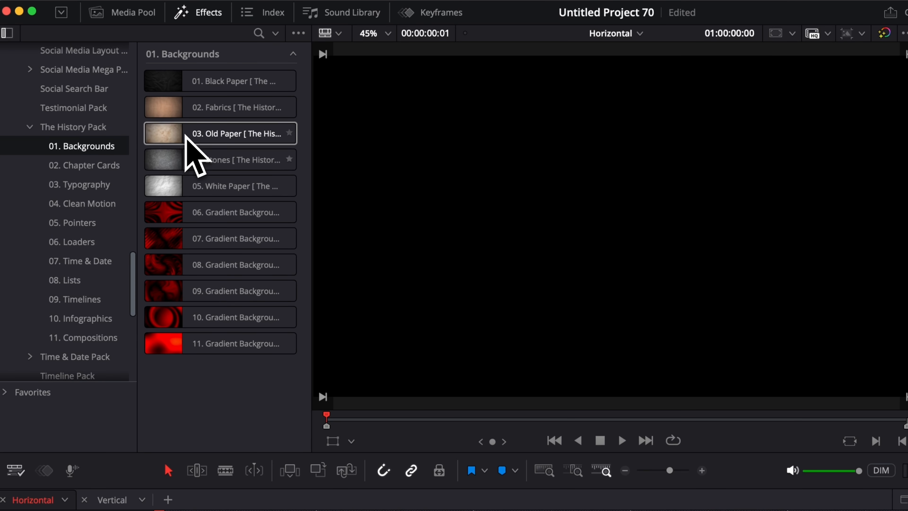
double_click(195, 144)
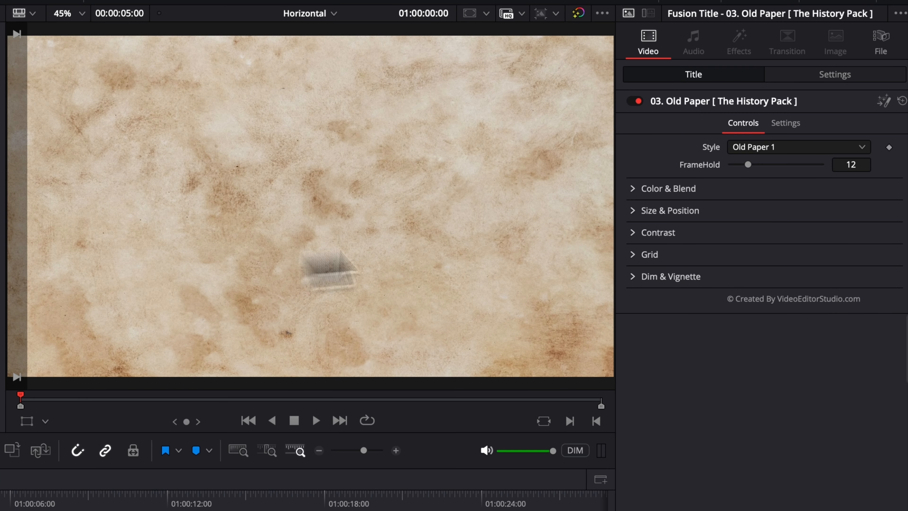
Step: Try paper styles Old Paper 2 through 5, settle on Old Paper 6, and play it
click(818, 143)
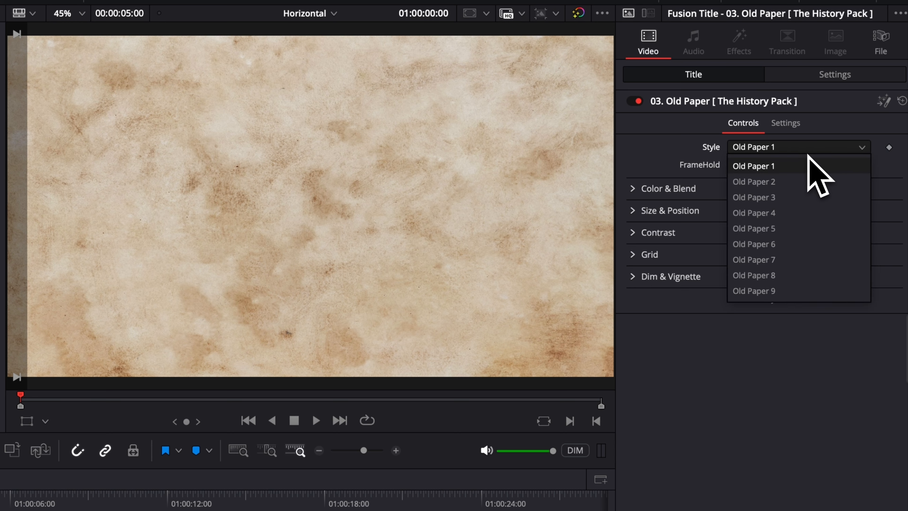
click(797, 190)
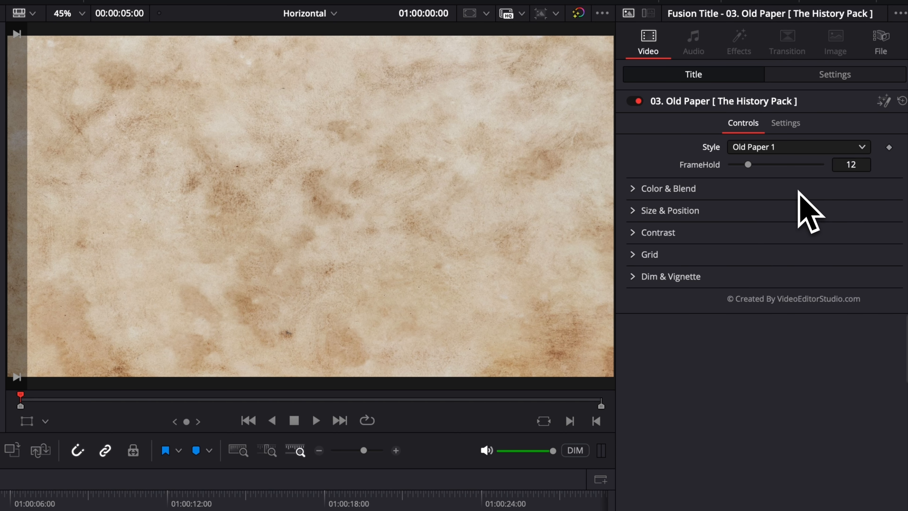
click(788, 148)
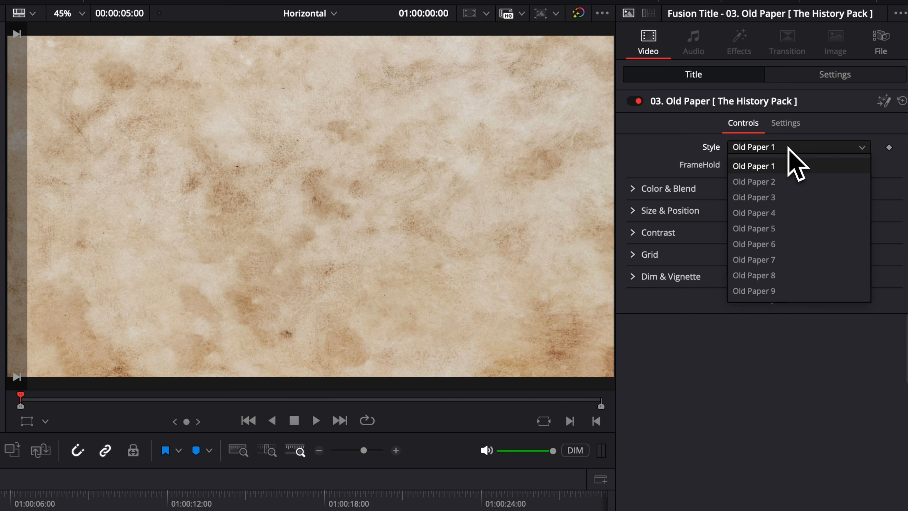
click(799, 182)
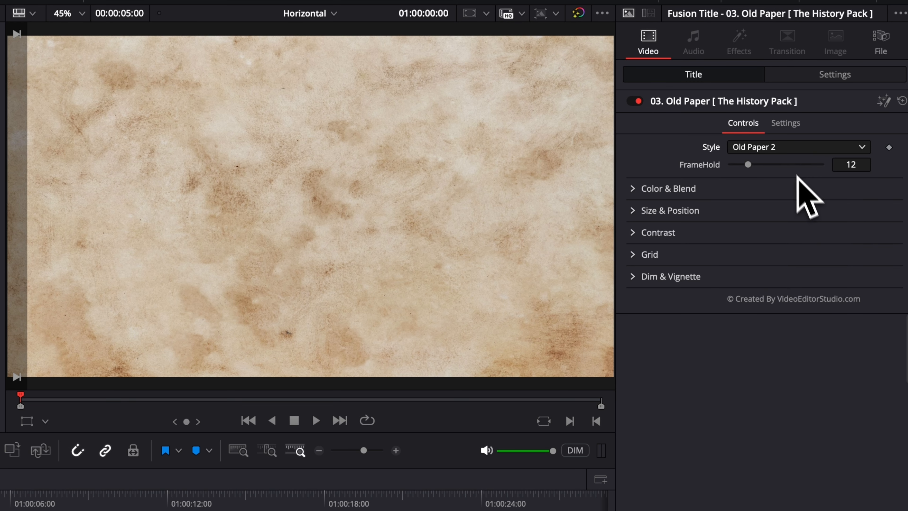
click(786, 147)
click(785, 197)
click(788, 148)
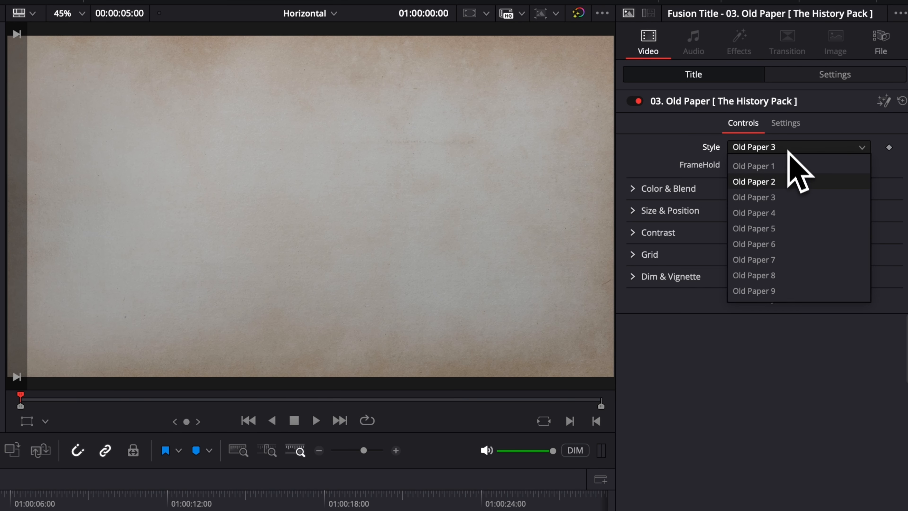
click(791, 213)
click(788, 147)
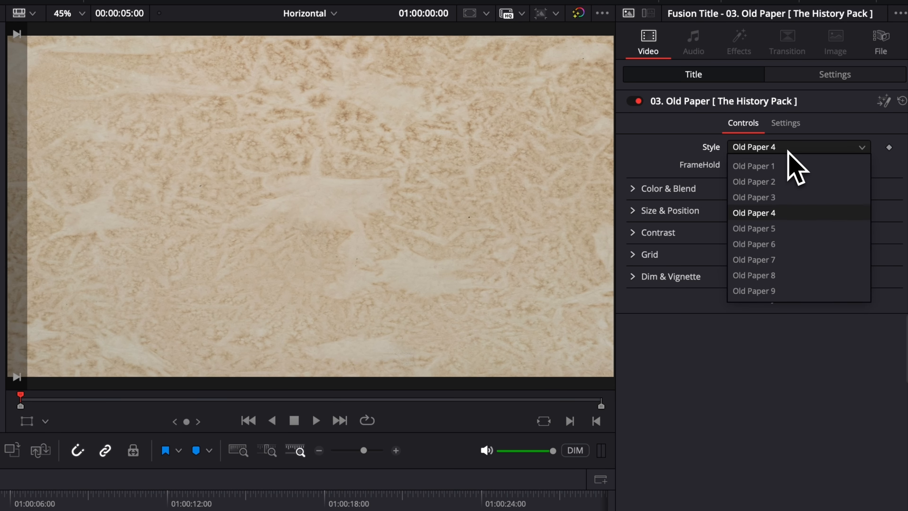
click(786, 229)
click(799, 147)
click(790, 244)
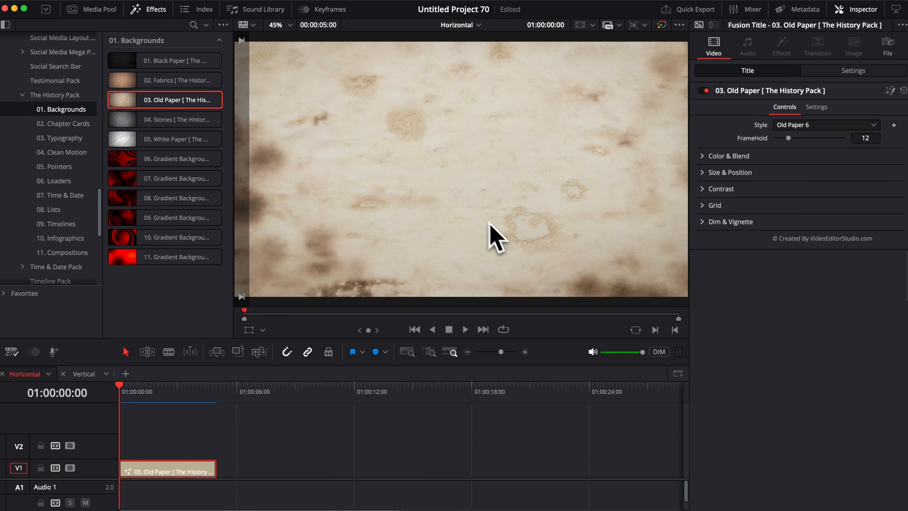
key(space)
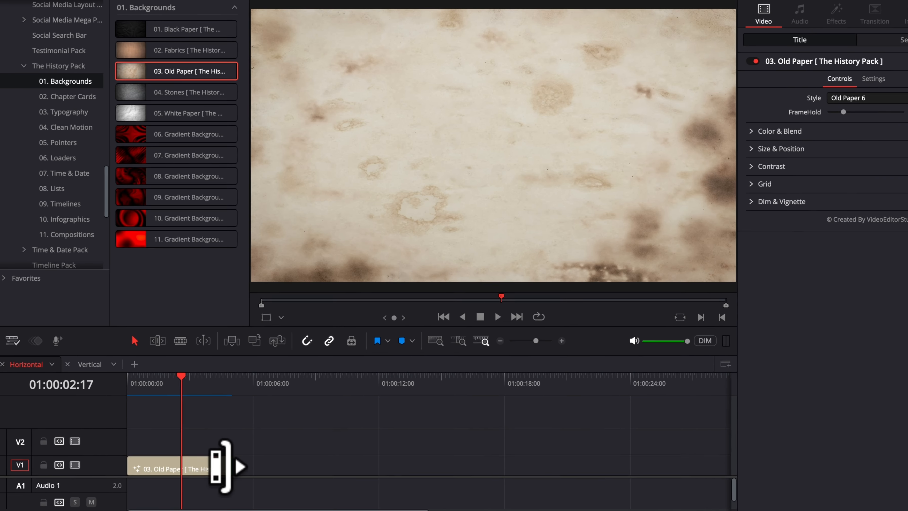
Step: Extend the Old Paper clip on V1 to about 01:00:24 and play it back
drag(215, 468, 501, 464)
drag(644, 447, 790, 447)
key(space)
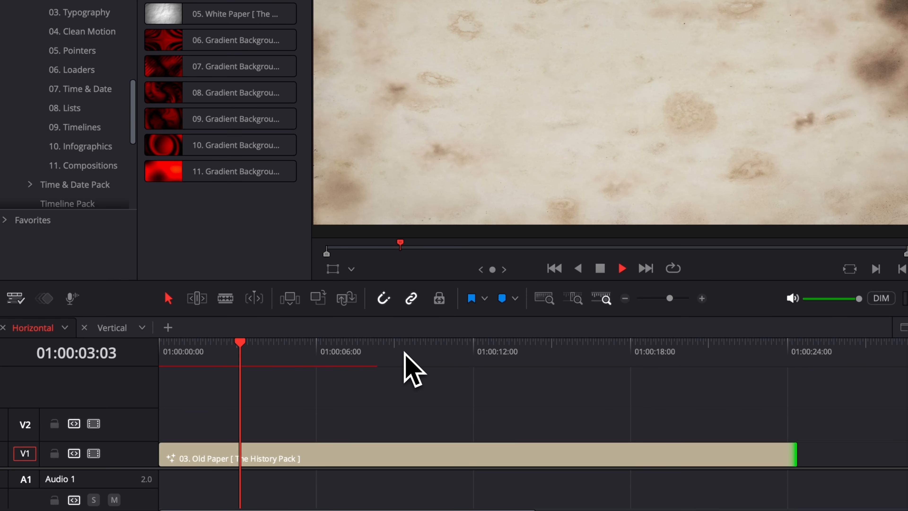
click(403, 352)
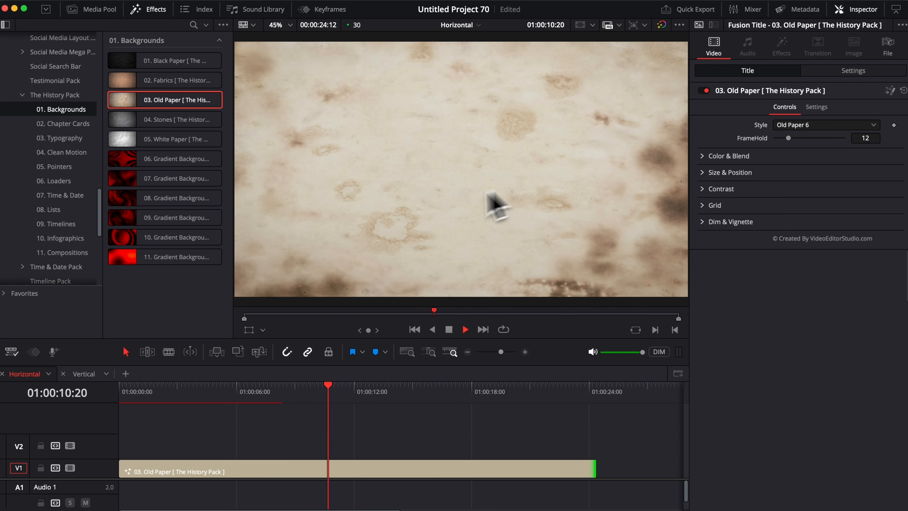
key(space)
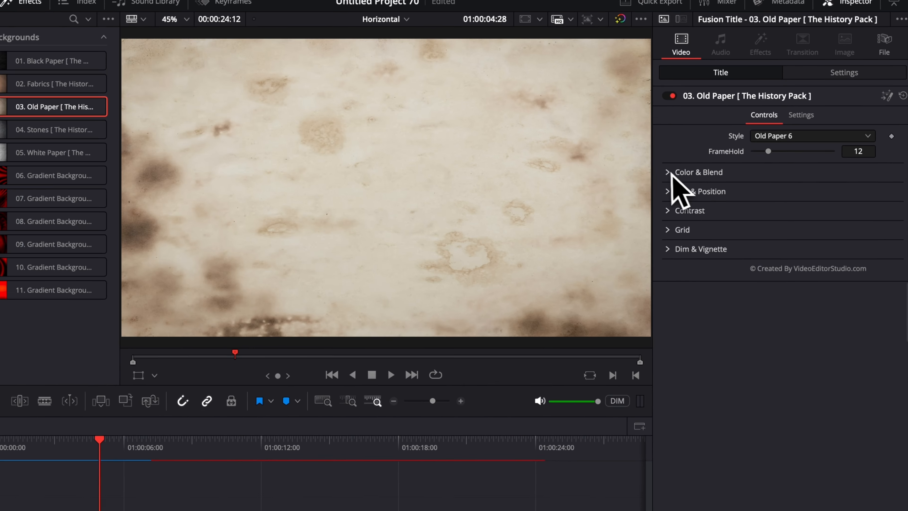
Step: Turn on the Color & Blend red solid-color tint and adjust its gain
click(706, 156)
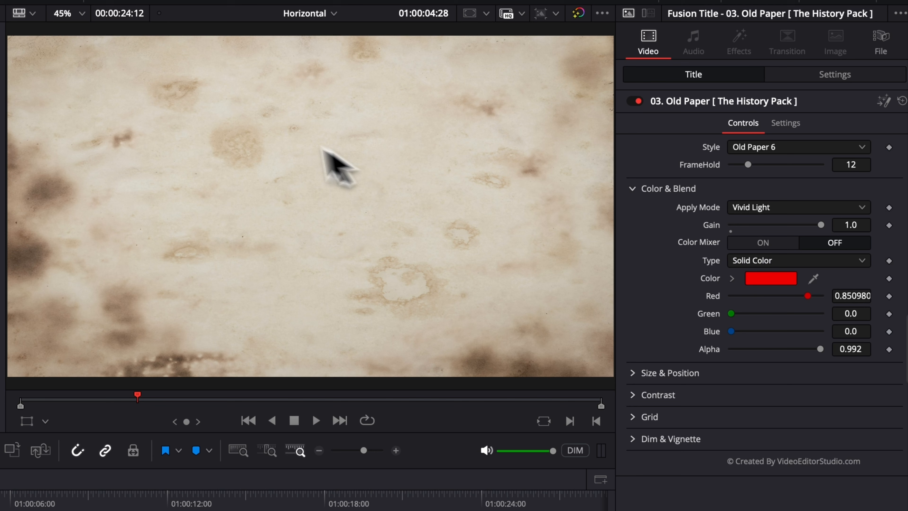
click(764, 242)
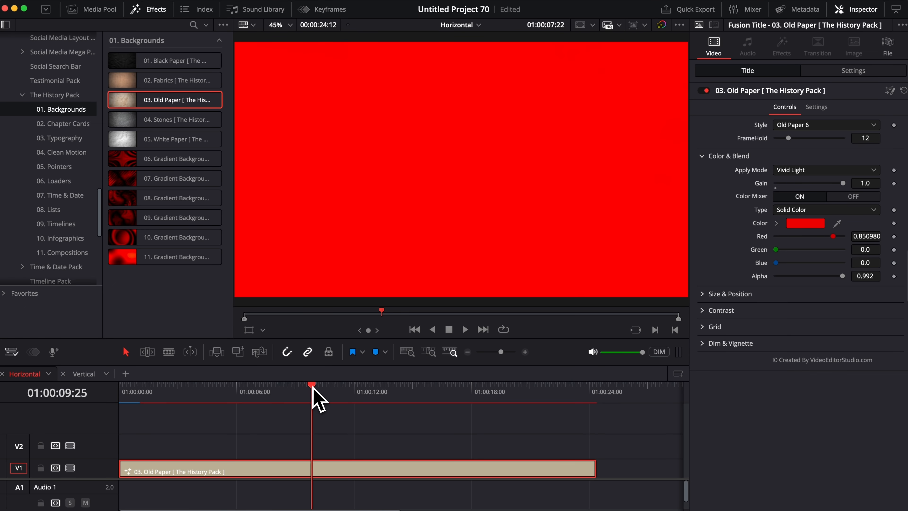
drag(313, 388, 333, 389)
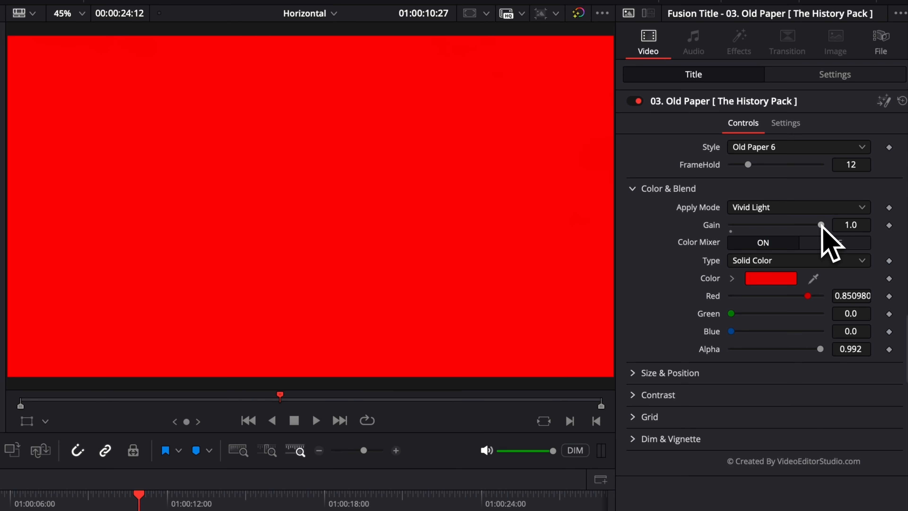
mouse_move(818, 228)
mouse_down()
mouse_move(772, 228)
mouse_move(822, 224)
mouse_up()
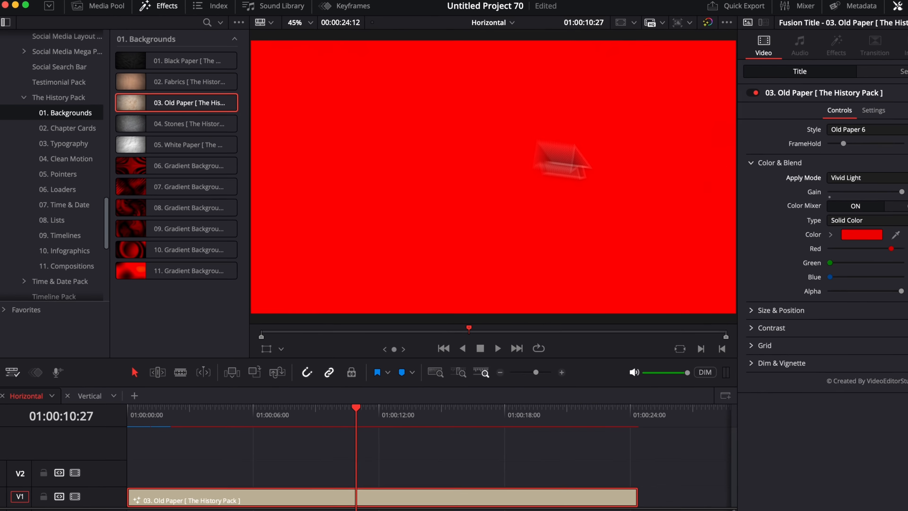
Step: Set the tint's Apply Mode to Multiply so the paper texture shows through
click(827, 176)
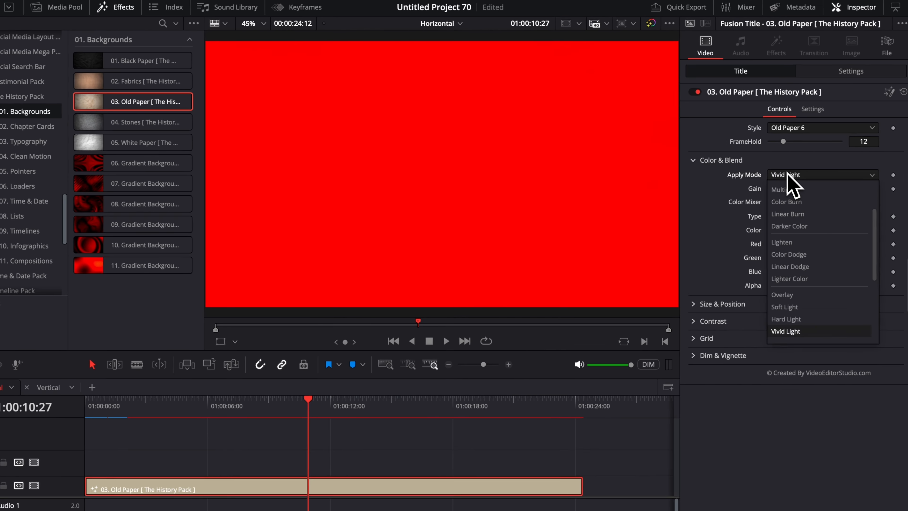
click(755, 225)
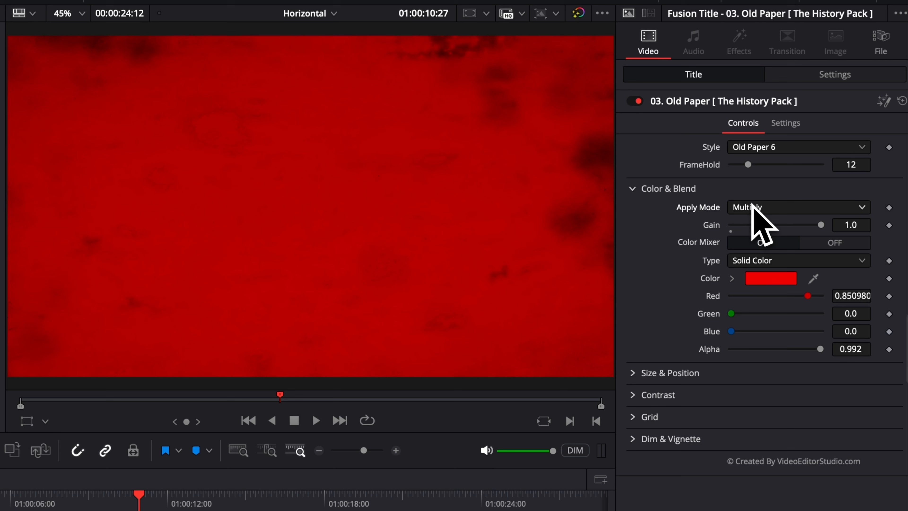
click(760, 208)
scroll(779, 281, down, 2)
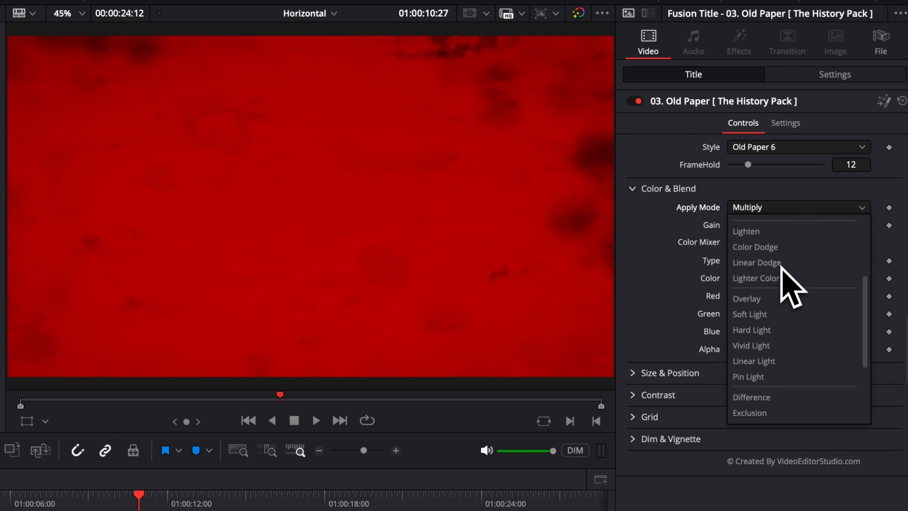
scroll(733, 236, up, 3)
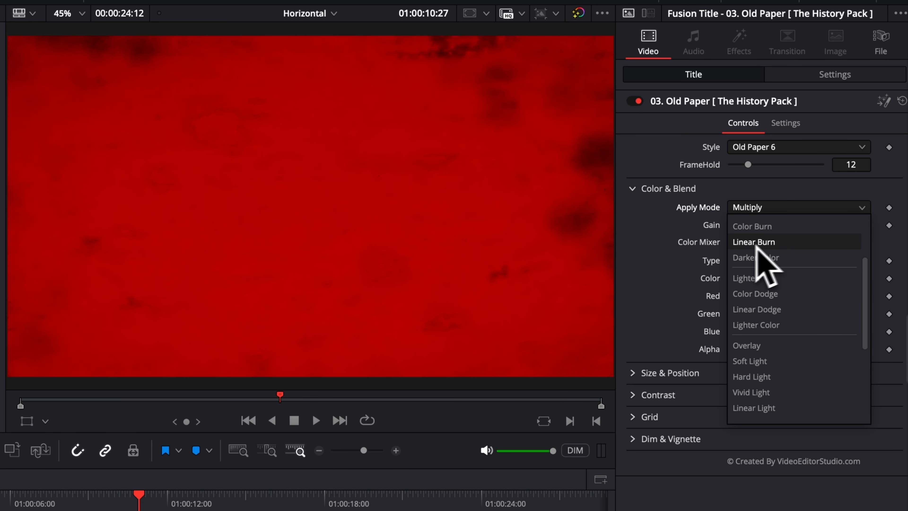
scroll(512, 215, up, 2)
click(642, 254)
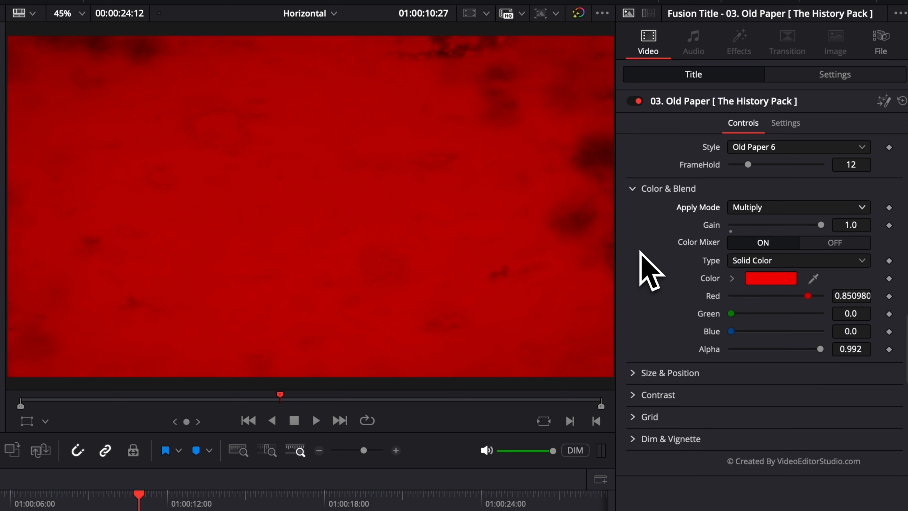
click(643, 189)
click(638, 211)
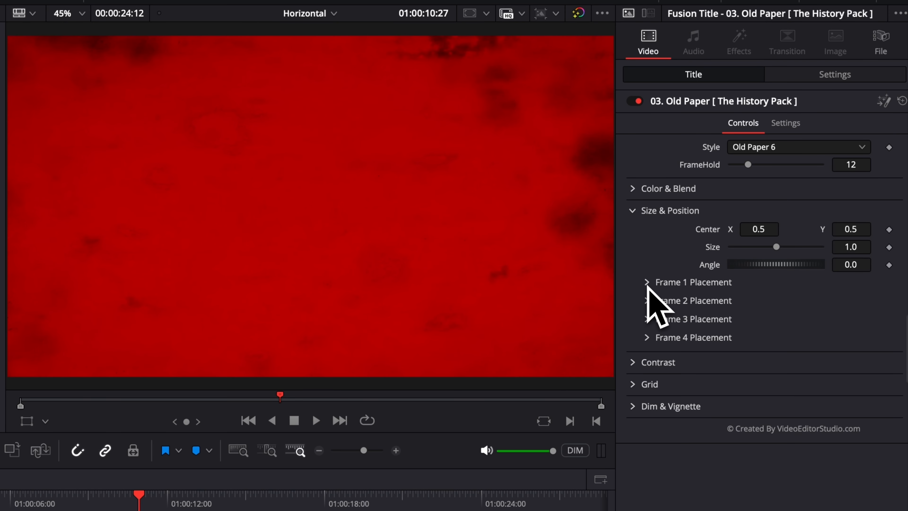
Step: Enlarge the paper's Frame 2 placement to size 1.57
mouse_move(162, 387)
mouse_down()
mouse_move(135, 387)
mouse_move(188, 388)
mouse_move(130, 393)
mouse_move(156, 392)
mouse_move(149, 394)
mouse_up()
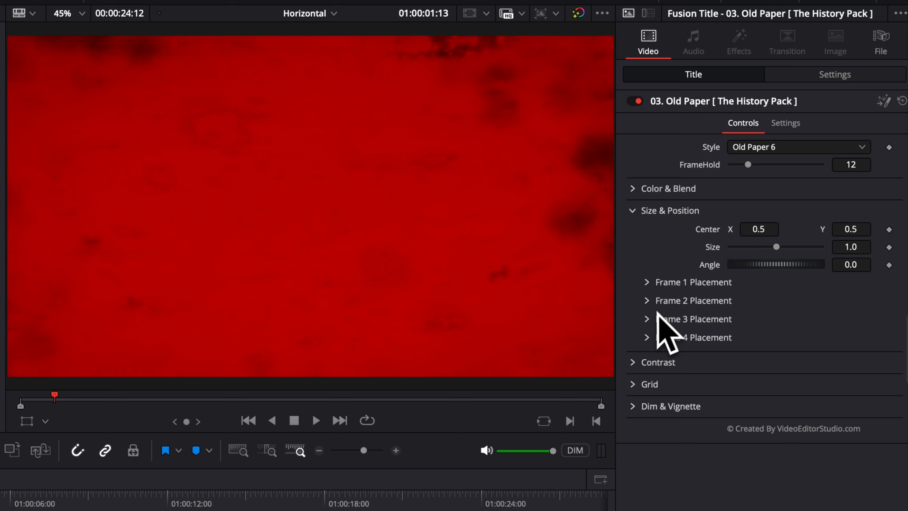
click(648, 302)
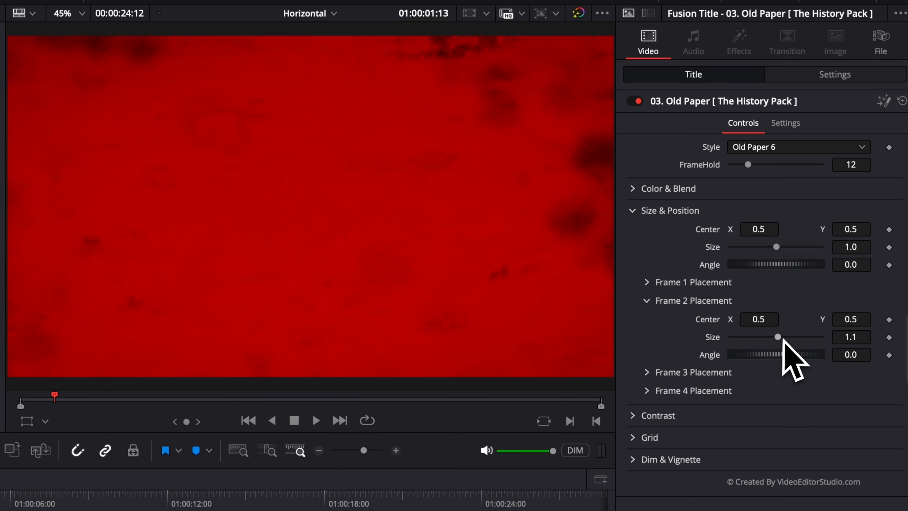
drag(783, 338, 792, 338)
drag(0, 502, 0, 502)
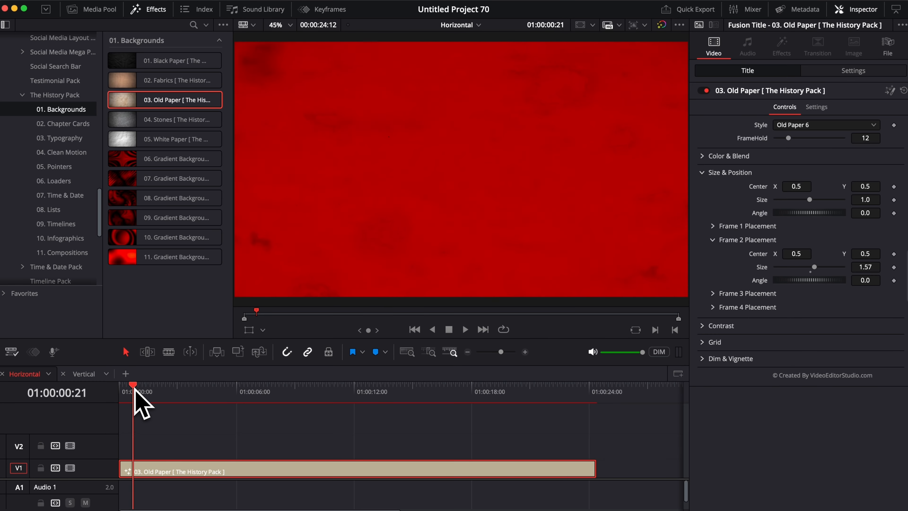
drag(139, 391, 148, 395)
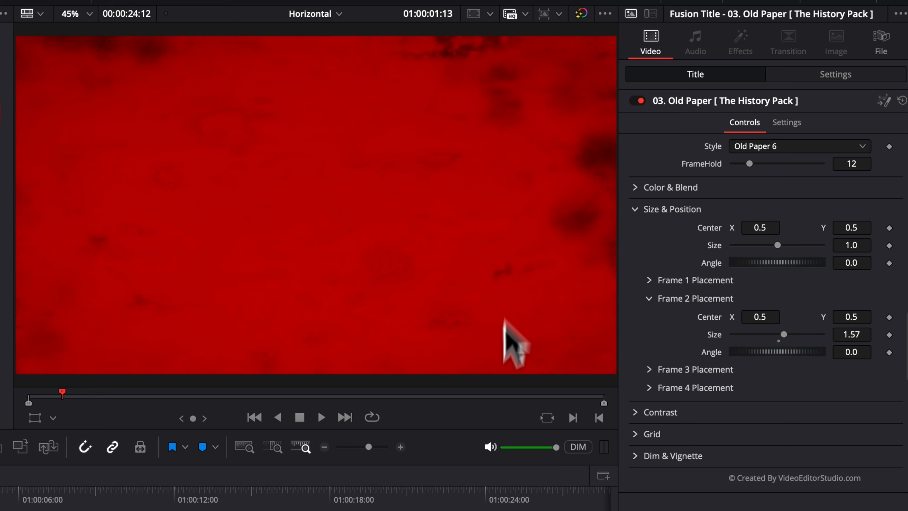
Step: Lower the background gain to 0.86 and set contrast to 0.46
click(633, 210)
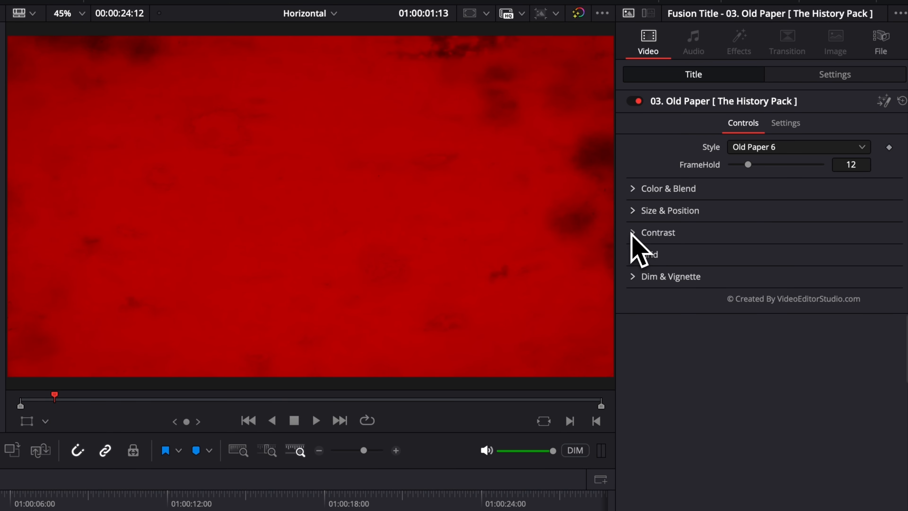
click(632, 233)
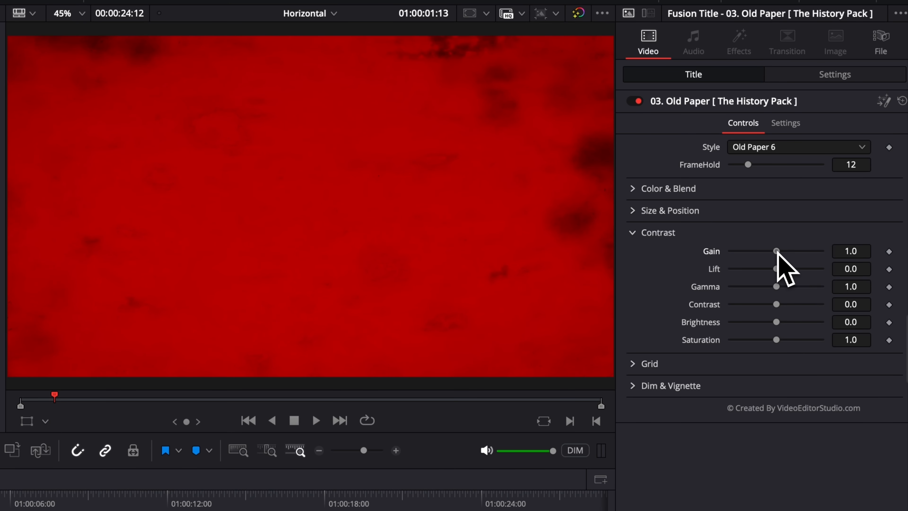
mouse_move(776, 251)
mouse_down()
mouse_move(801, 252)
mouse_move(772, 251)
mouse_up()
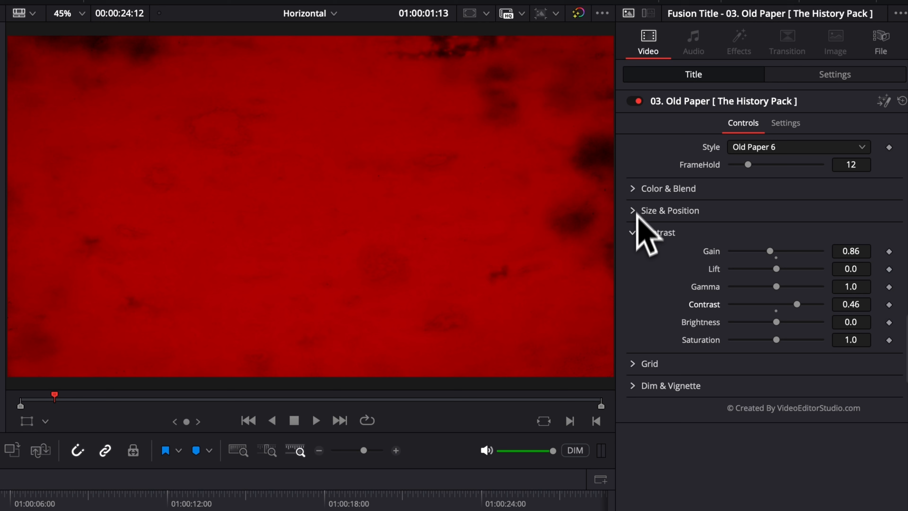
click(644, 232)
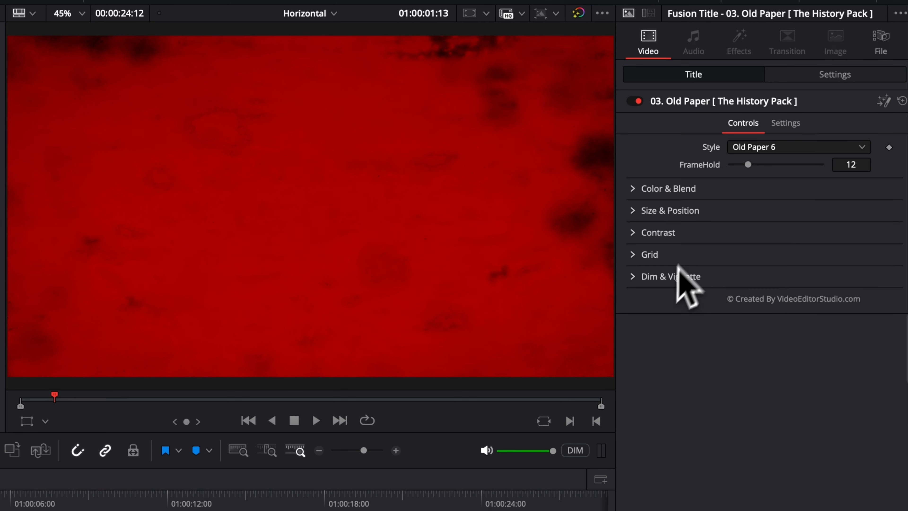
Step: Make the grid fully opaque with about 0.0058 refraction and size 0.512
click(635, 254)
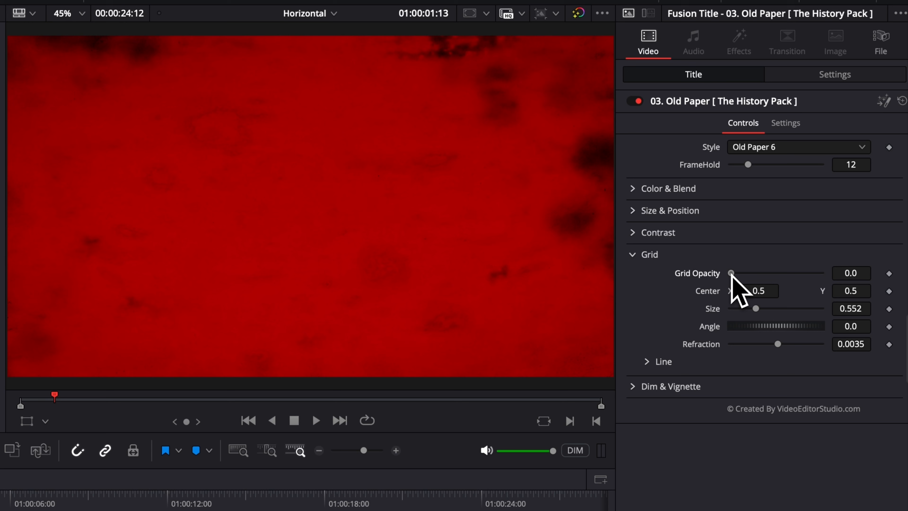
drag(731, 273, 821, 273)
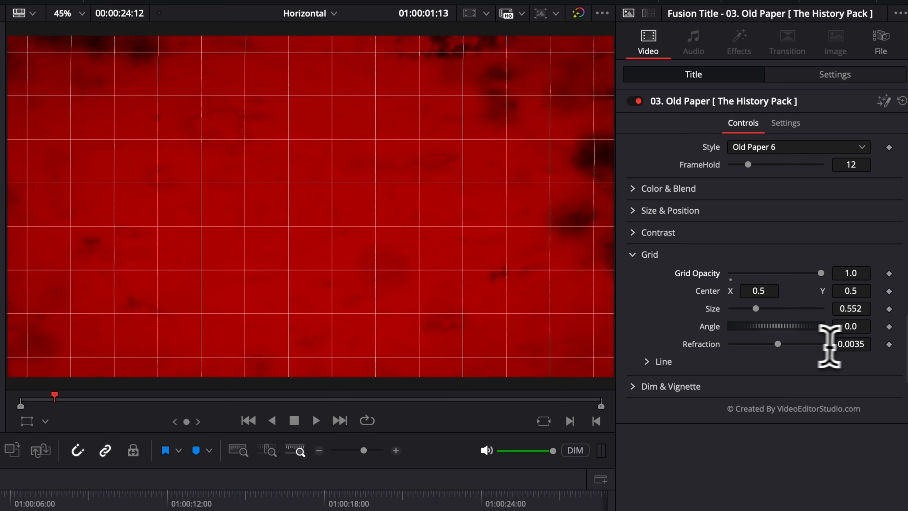
drag(849, 345, 854, 345)
mouse_move(778, 344)
mouse_down()
mouse_move(770, 344)
mouse_move(779, 344)
mouse_up()
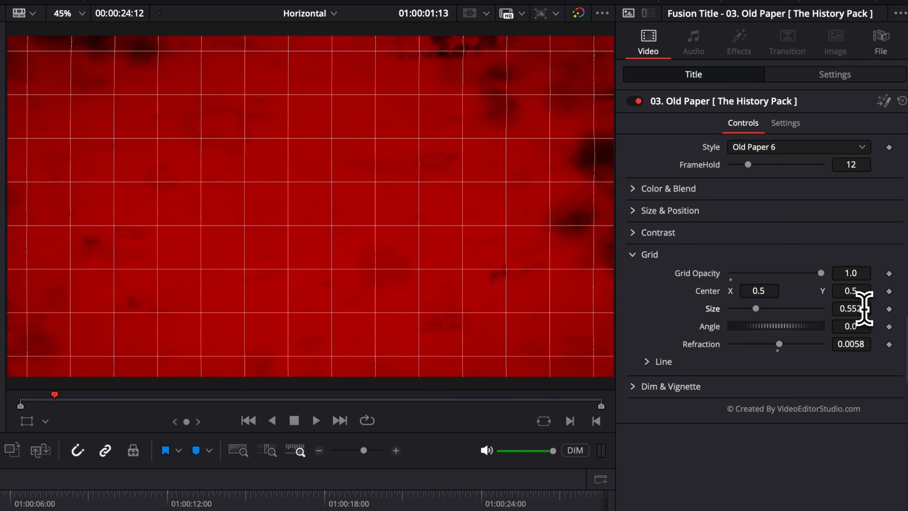
mouse_move(864, 309)
mouse_down()
mouse_move(804, 308)
mouse_move(857, 308)
mouse_up()
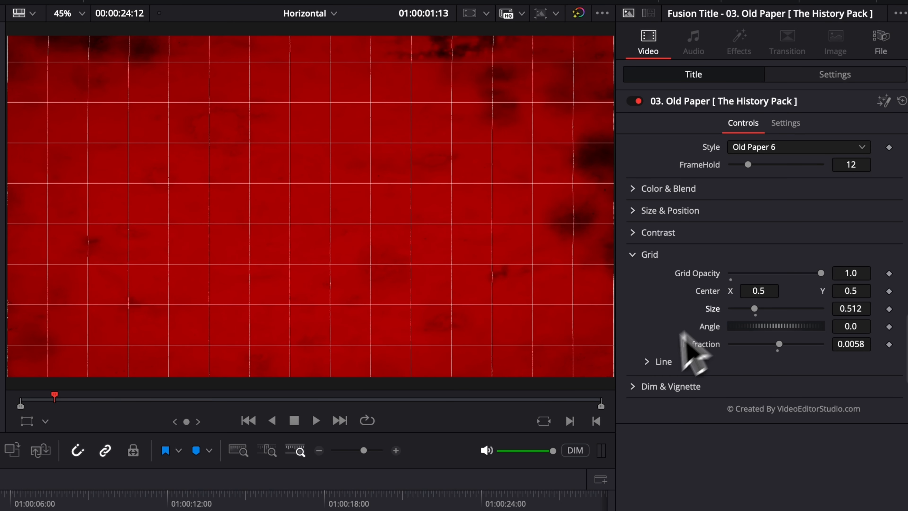
Step: Switch the grid lines to Detail with dotted subdivisions
click(649, 362)
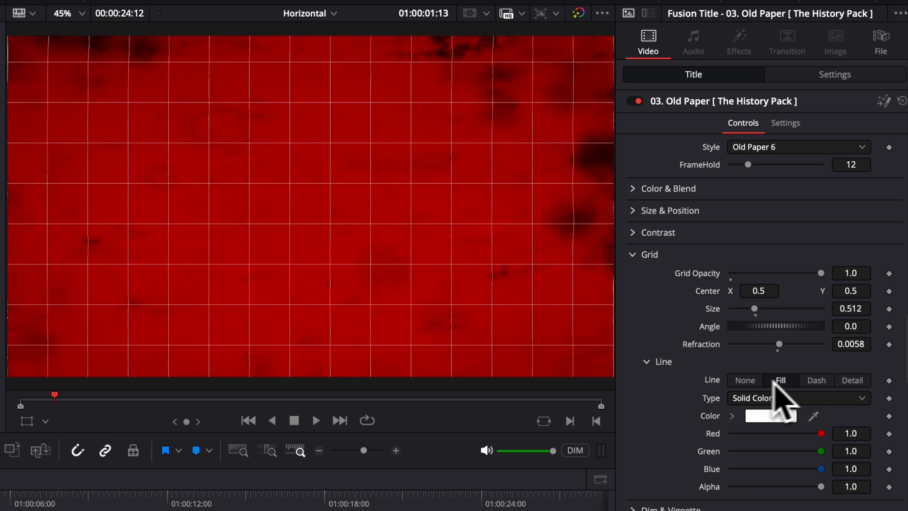
click(817, 381)
click(856, 381)
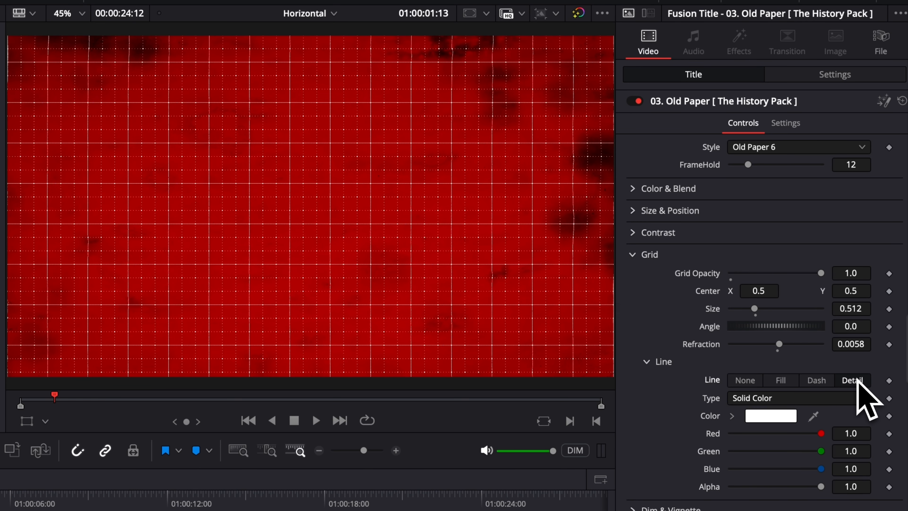
click(636, 254)
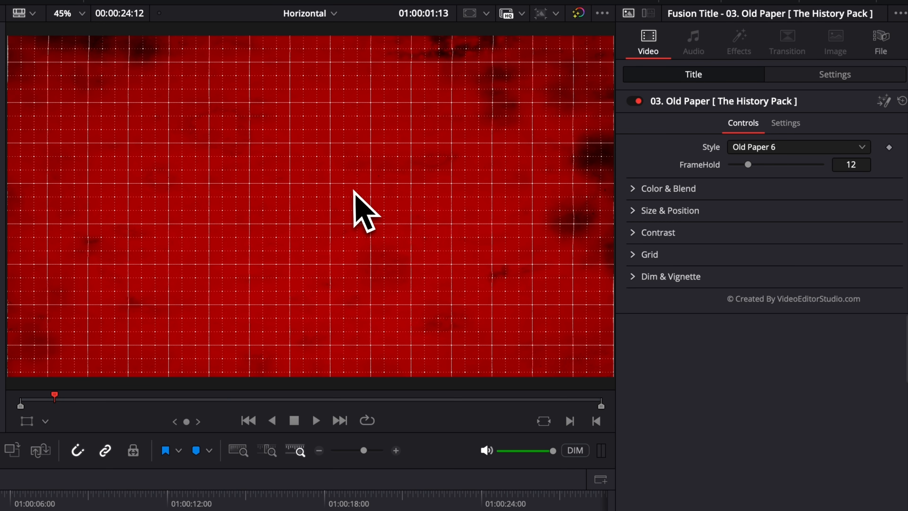
Step: Try a global dim on the background, then reset it to zero
click(631, 277)
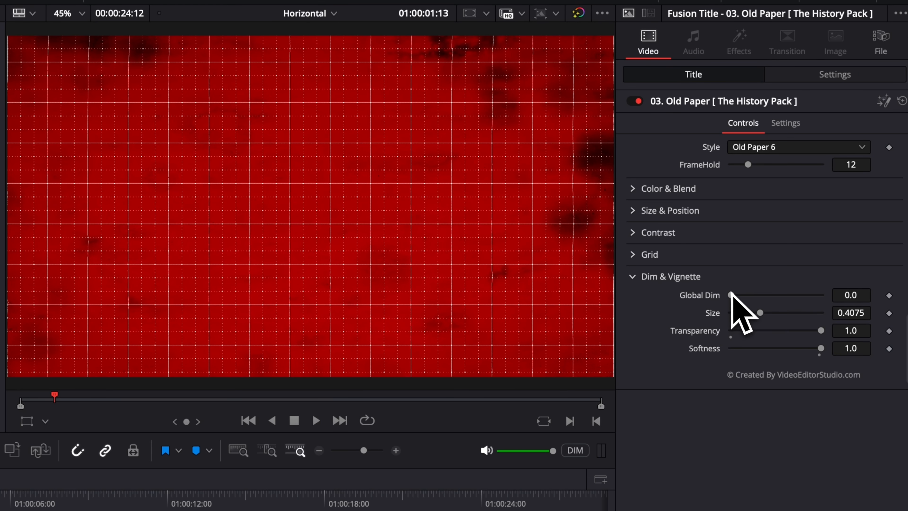
drag(732, 296, 787, 302)
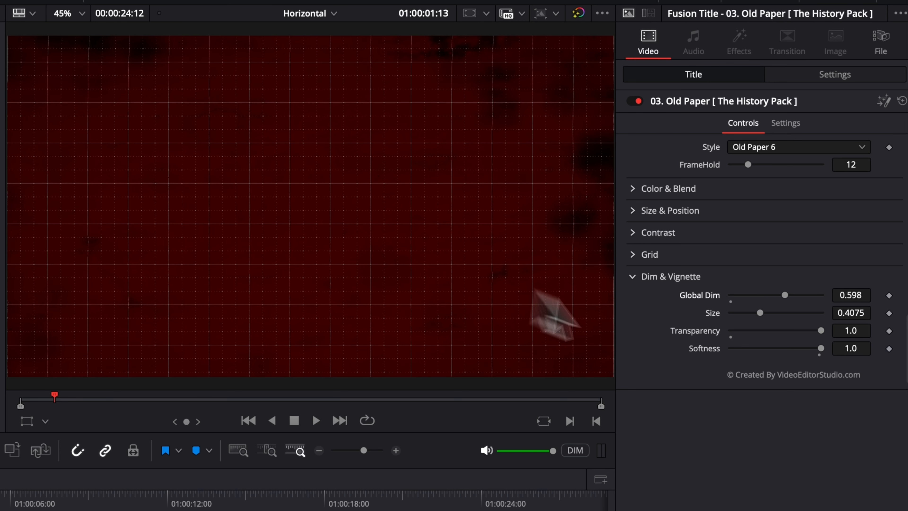
mouse_move(787, 297)
mouse_down()
mouse_move(734, 297)
mouse_move(809, 299)
mouse_move(794, 301)
mouse_up()
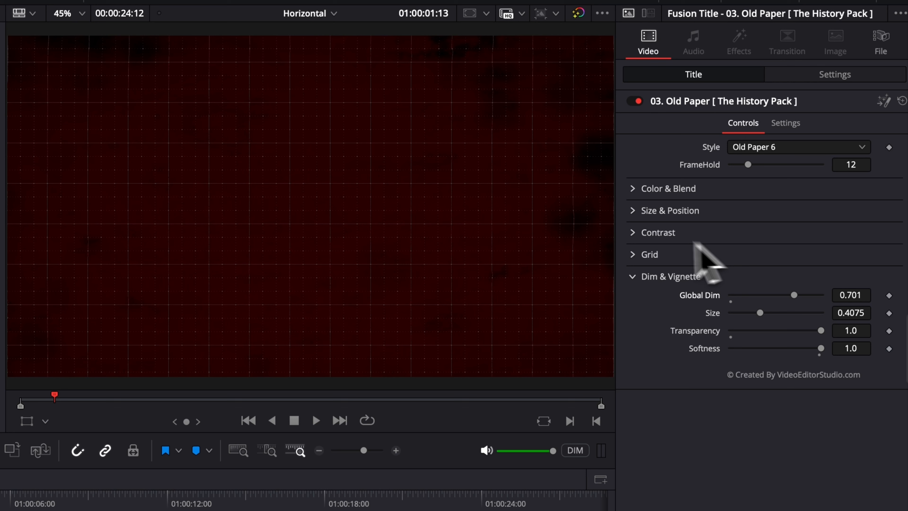
double_click(794, 295)
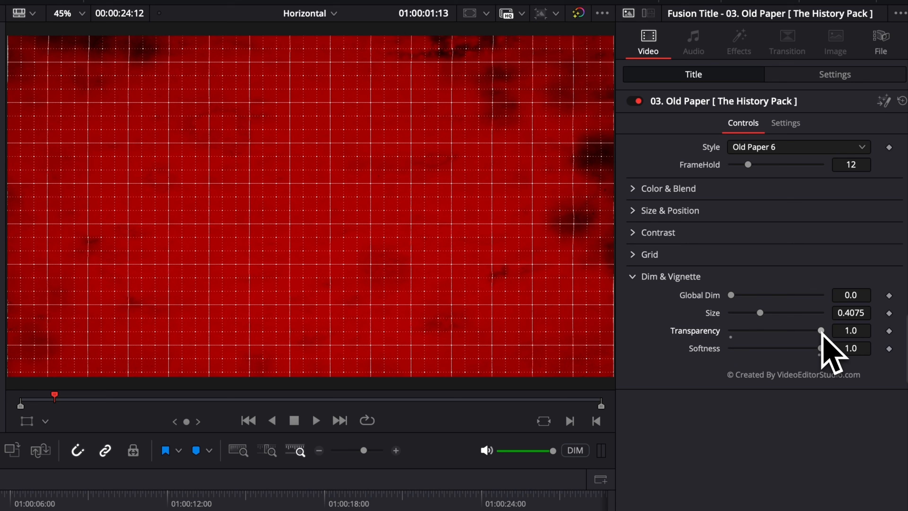
Step: Darken the background edges with a vignette, adjusting its softness and size
drag(821, 331, 738, 329)
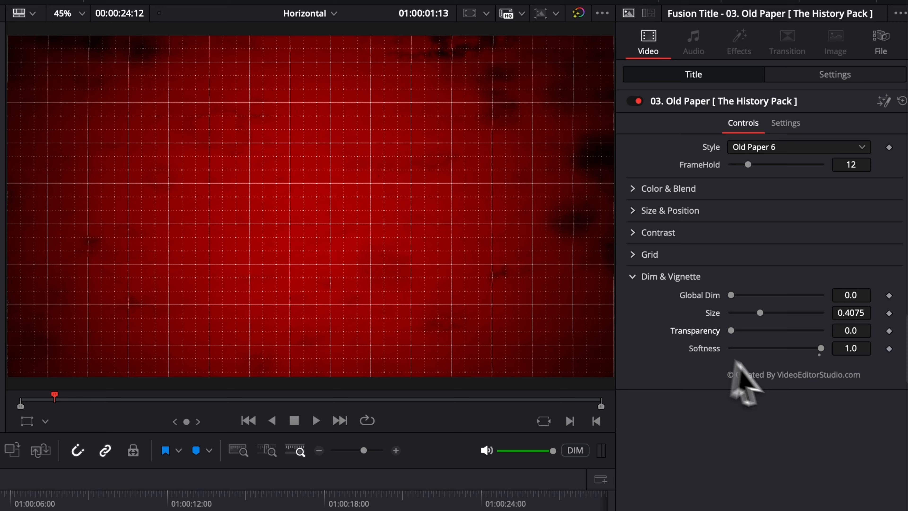
drag(823, 352, 844, 362)
mouse_move(759, 312)
mouse_down()
mouse_move(790, 313)
mouse_move(772, 314)
mouse_up()
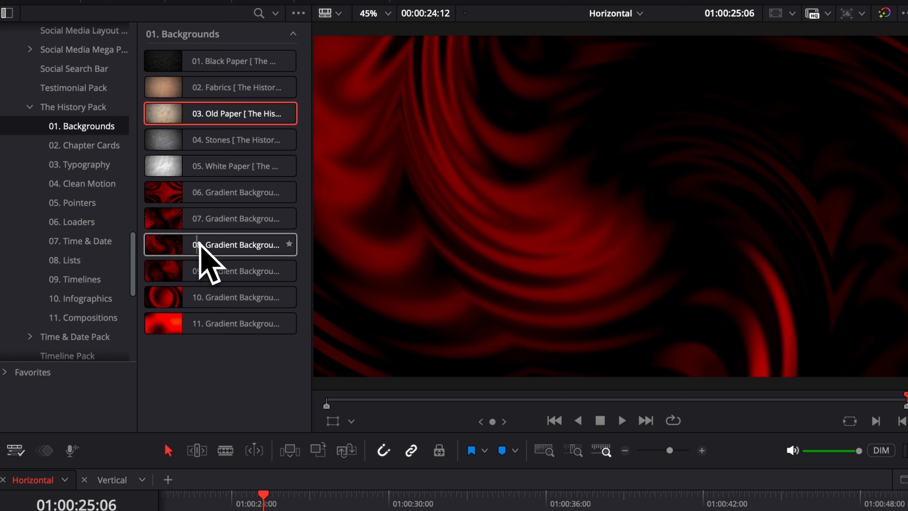
Step: Place 08. Gradient Background 03 after Old Paper on V1, lengthen it, and play it back
drag(153, 197, 240, 479)
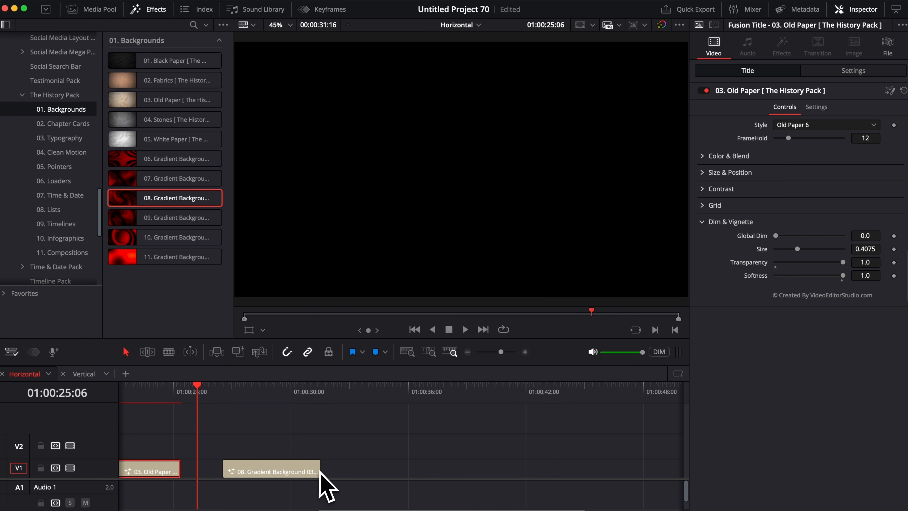
drag(320, 472, 463, 481)
drag(243, 396, 231, 393)
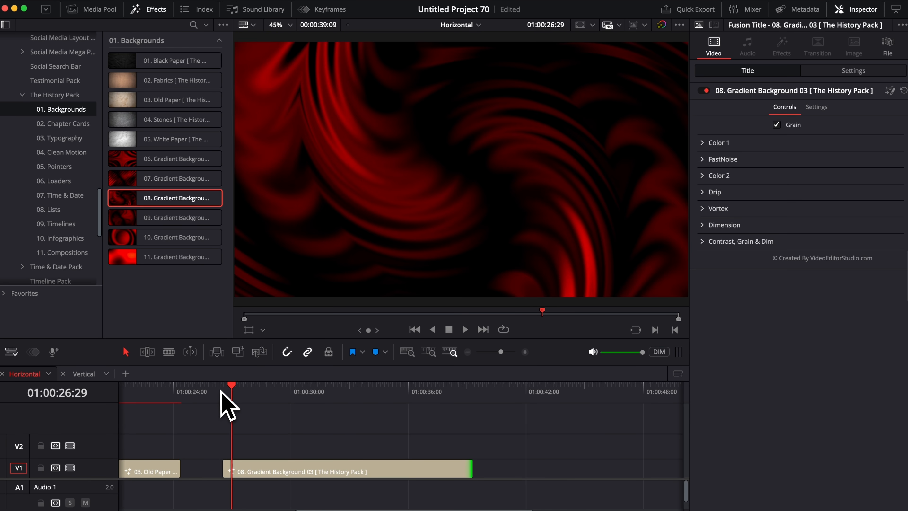
key(space)
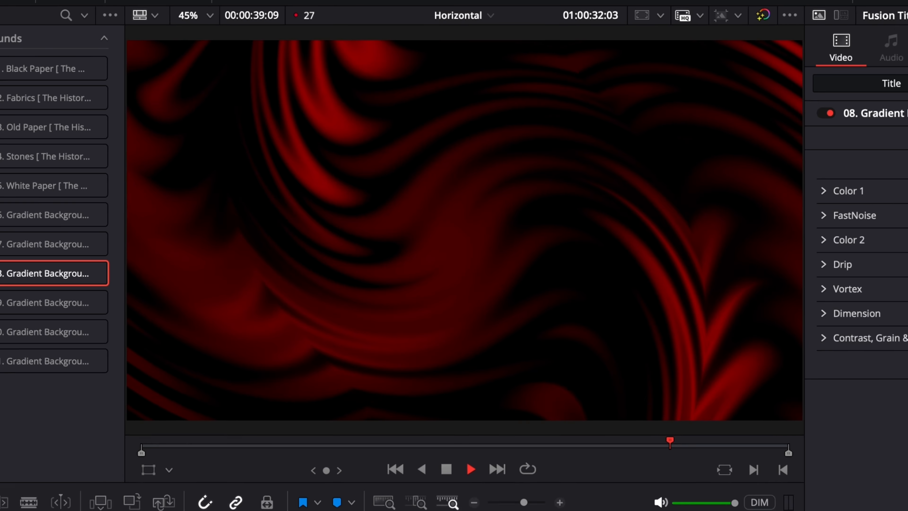
key(space)
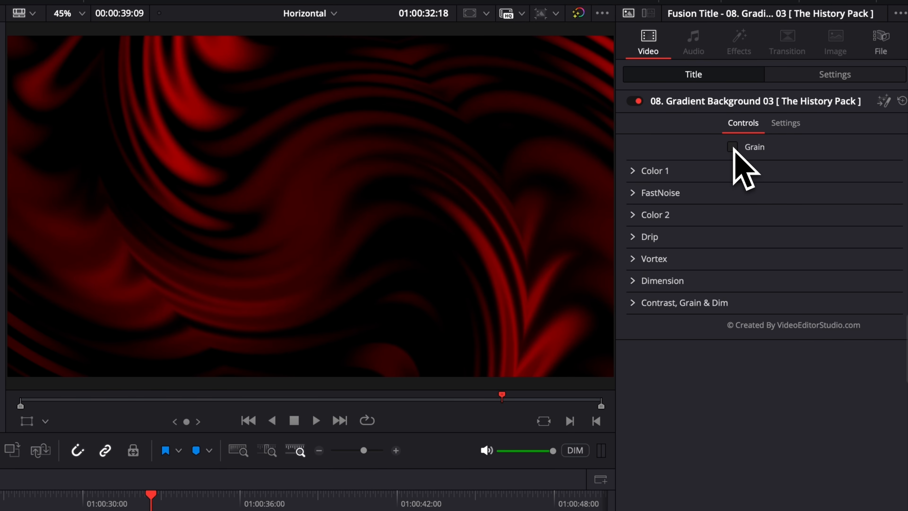
Step: Look through the gradient's Color 1, FastNoise, Color 2 and Drip settings
click(633, 171)
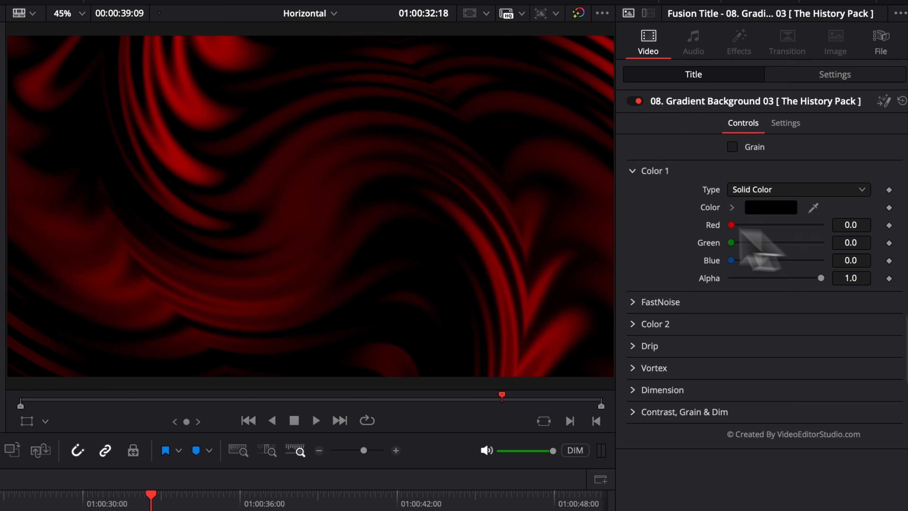
click(633, 172)
click(633, 193)
click(633, 193)
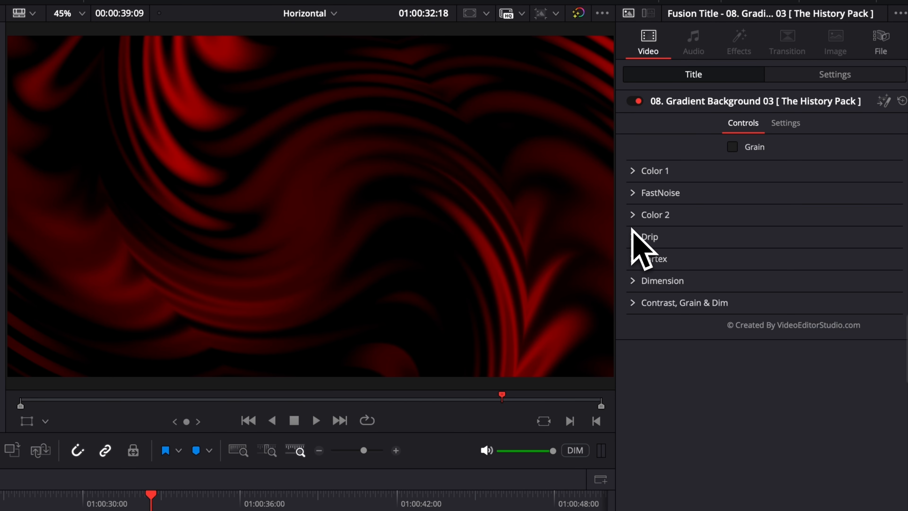
click(633, 215)
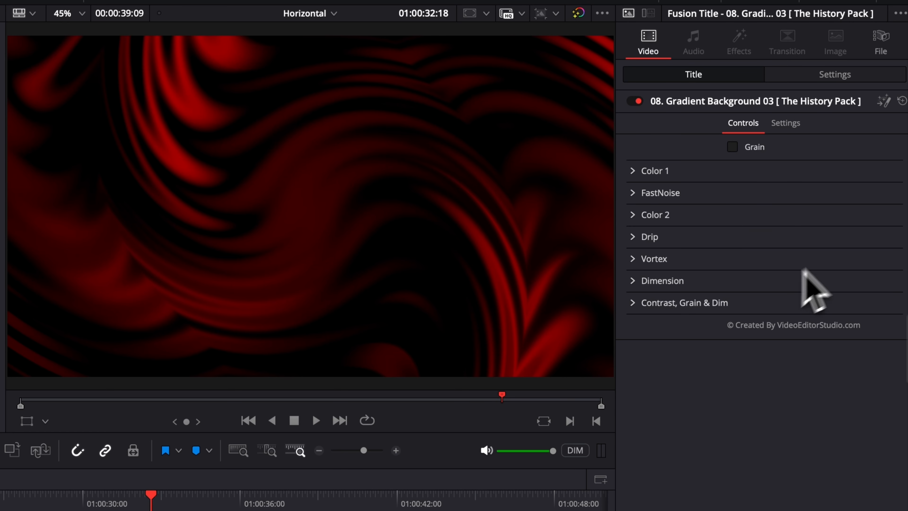
click(635, 195)
click(634, 195)
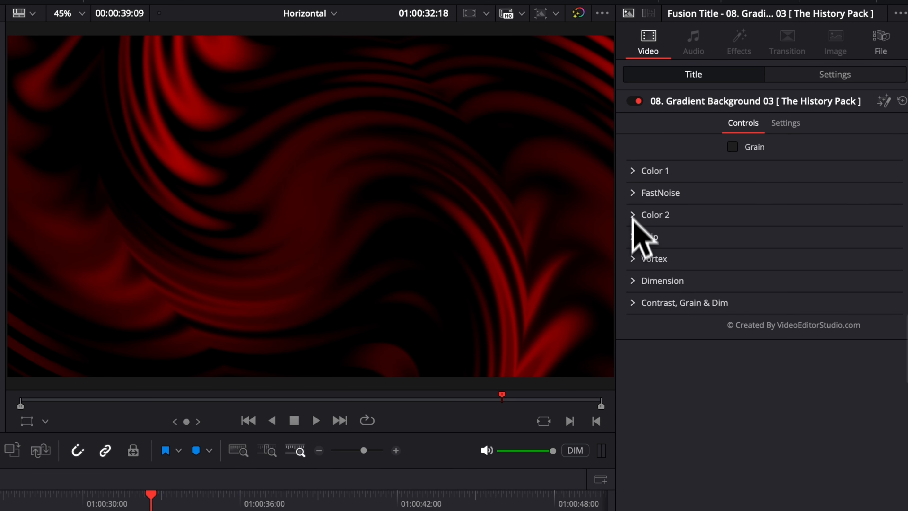
click(631, 238)
Step: Strengthen the gradient's vortex swirl and raise Dim-ness to darken it slightly
click(632, 260)
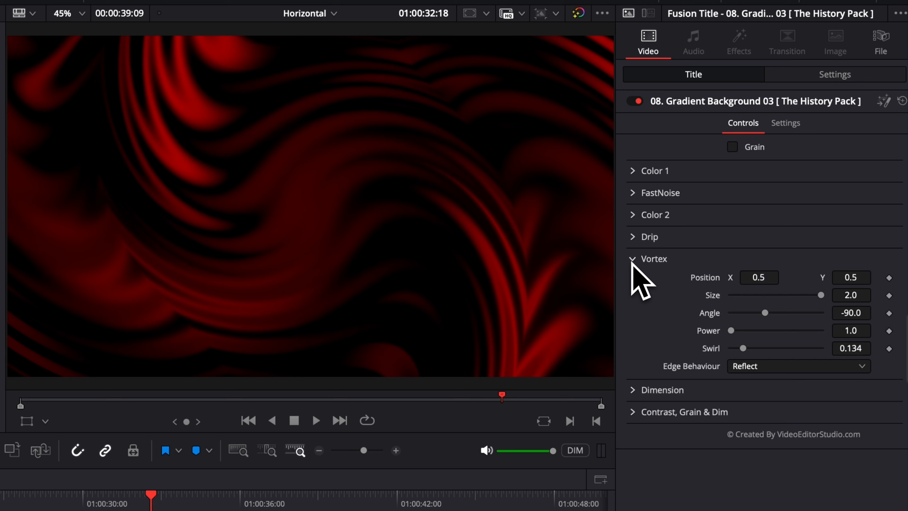
drag(743, 348, 768, 348)
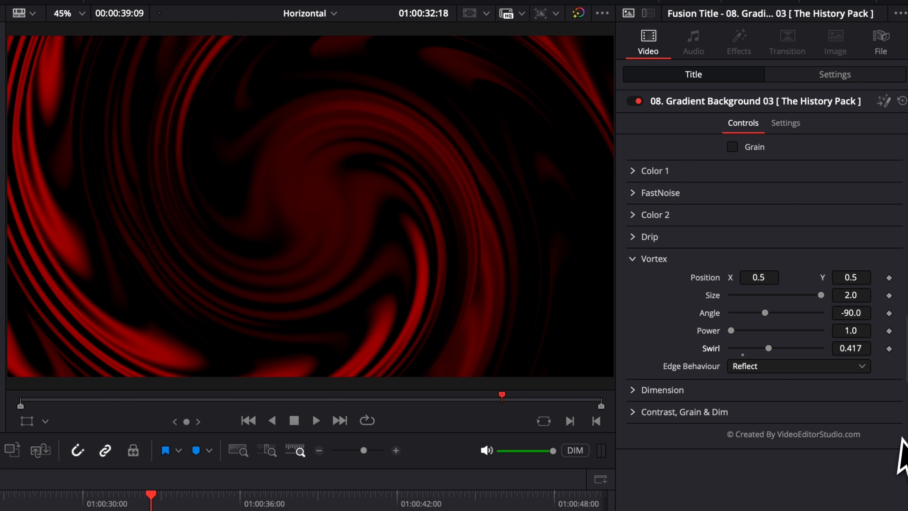
click(640, 258)
click(632, 302)
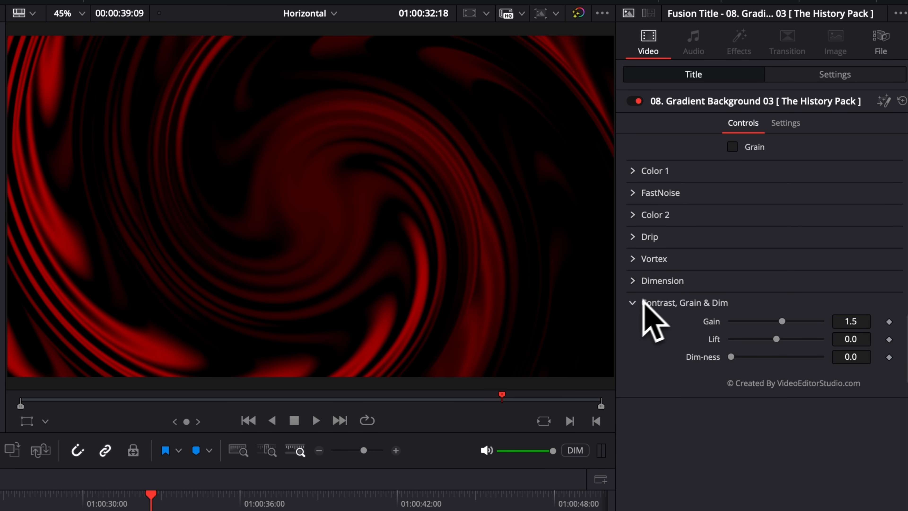
drag(731, 358, 785, 358)
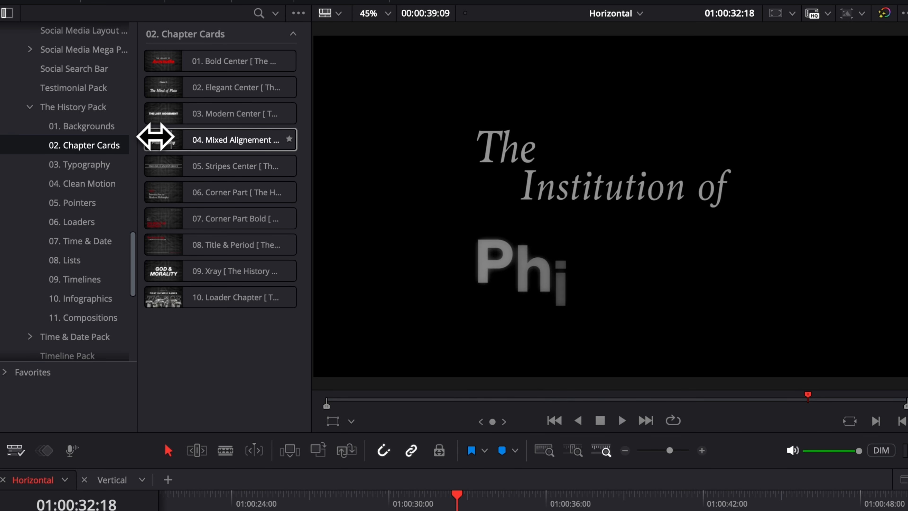
Step: Put 04. Mixed Alignement on V2 above the gradient and preview 'The Institution of Philosophy'
drag(219, 131, 267, 461)
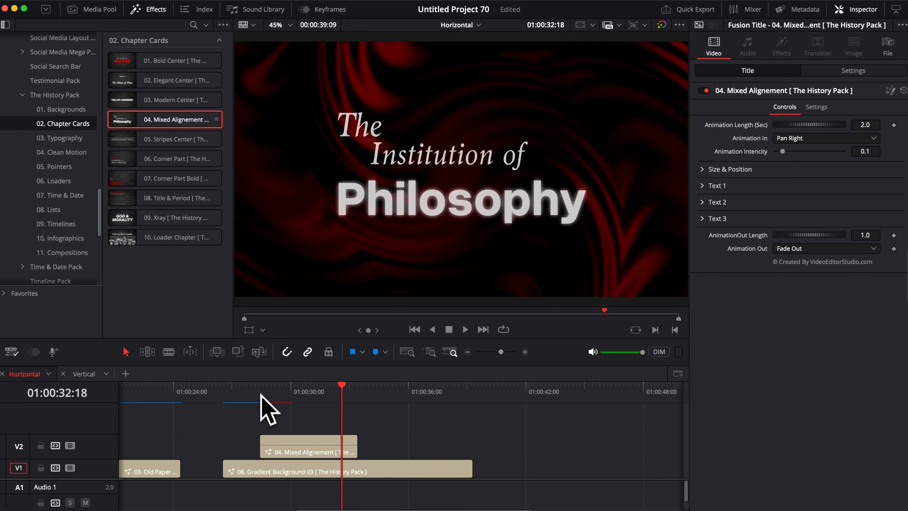
click(263, 391)
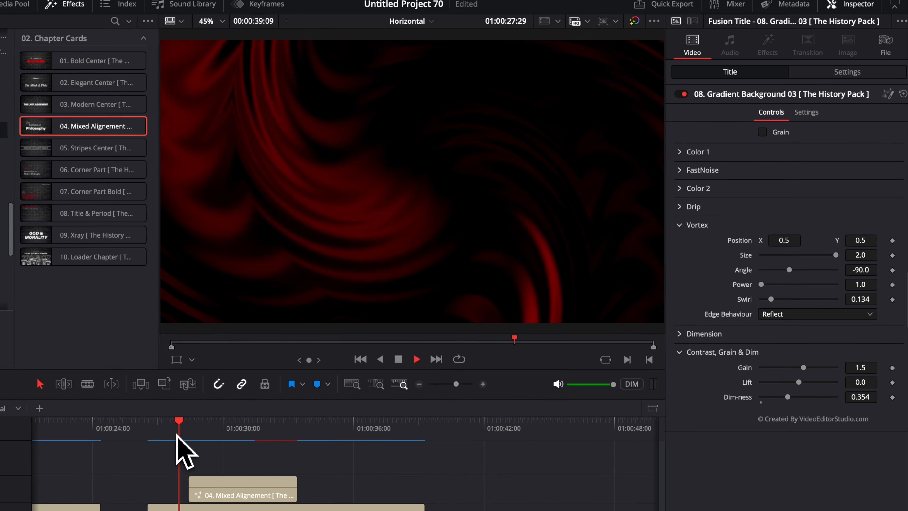
key(space)
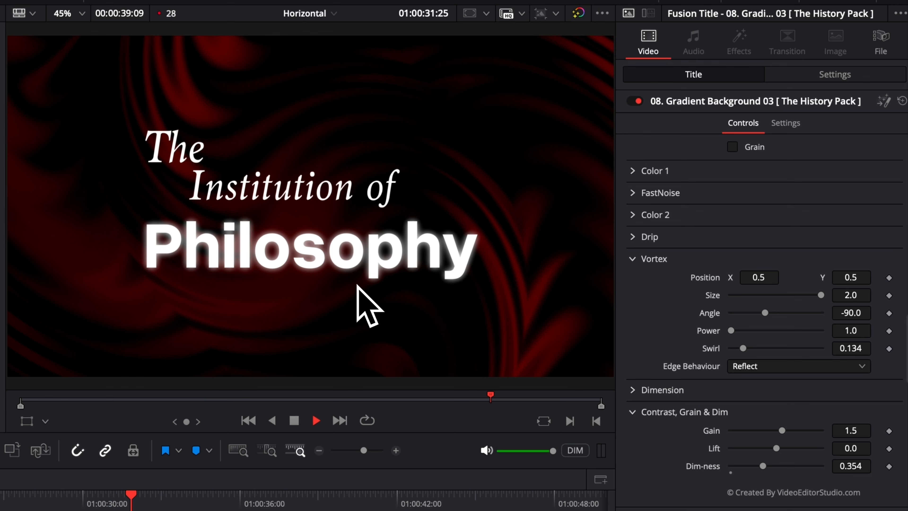
key(space)
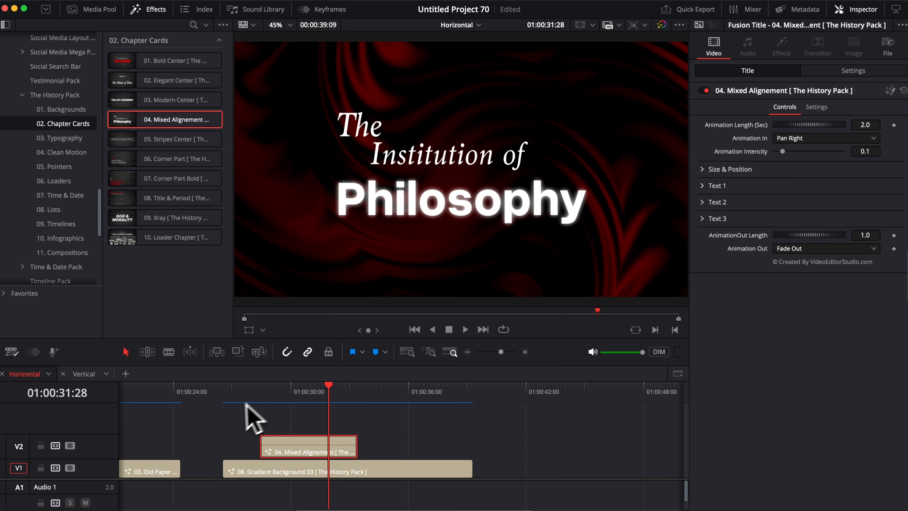
click(260, 393)
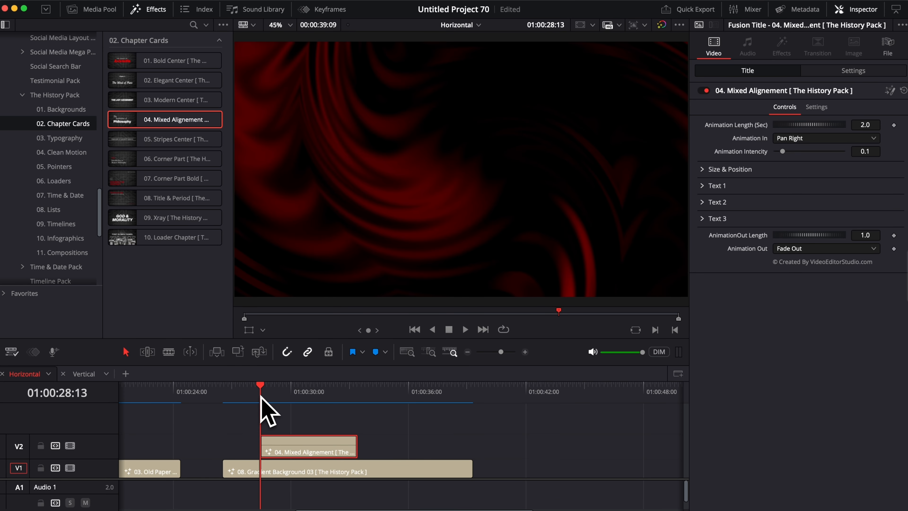
Step: Set the title's animation length to 1 second and replay the entrance
key(space)
key(space)
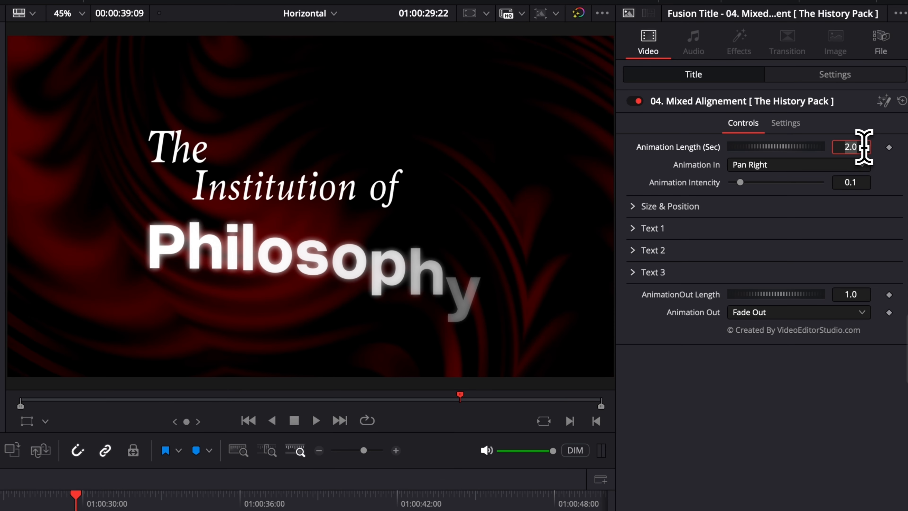
click(863, 147)
text(1)
key(Return)
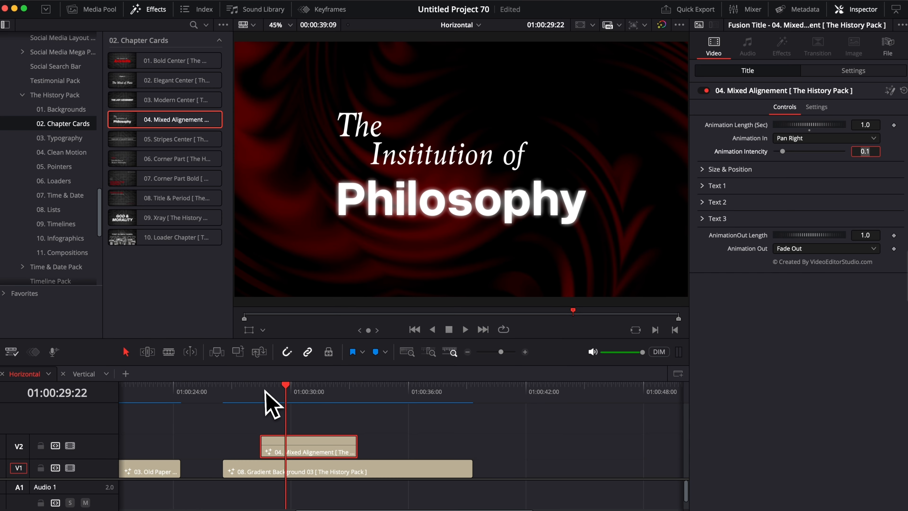
click(262, 394)
key(space)
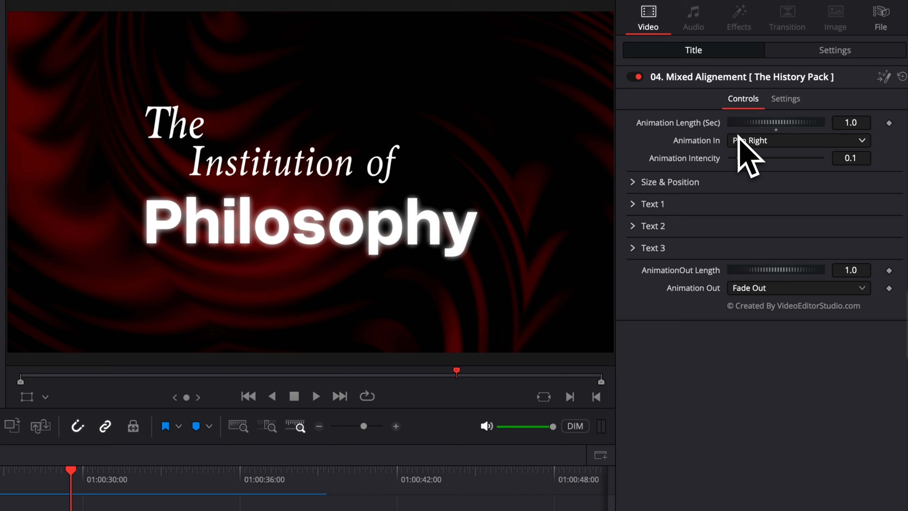
click(50, 479)
key(space)
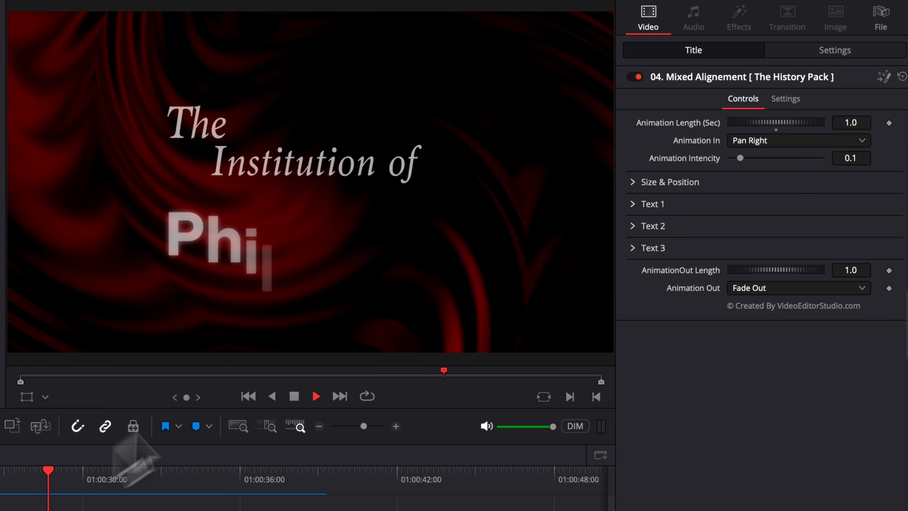
key(space)
Step: Change the entrance animation from Pan Right to Zoom In and replay it
click(759, 140)
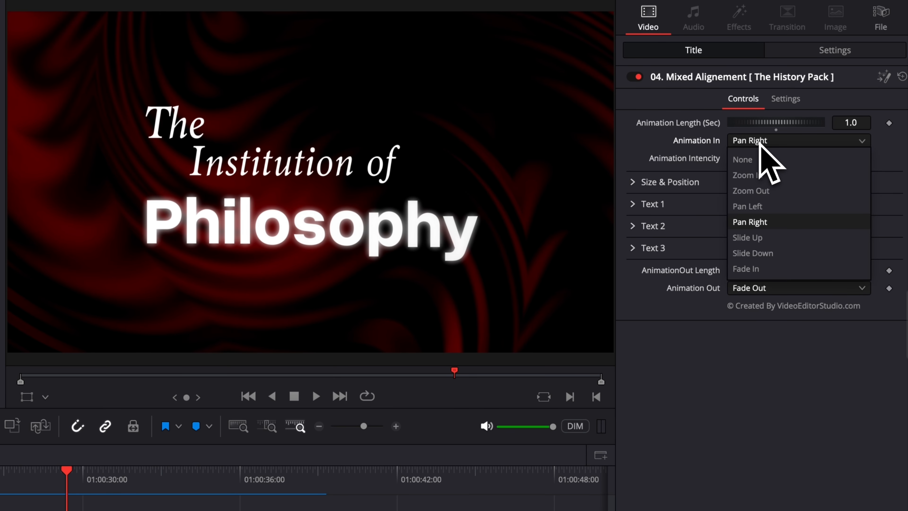
click(760, 175)
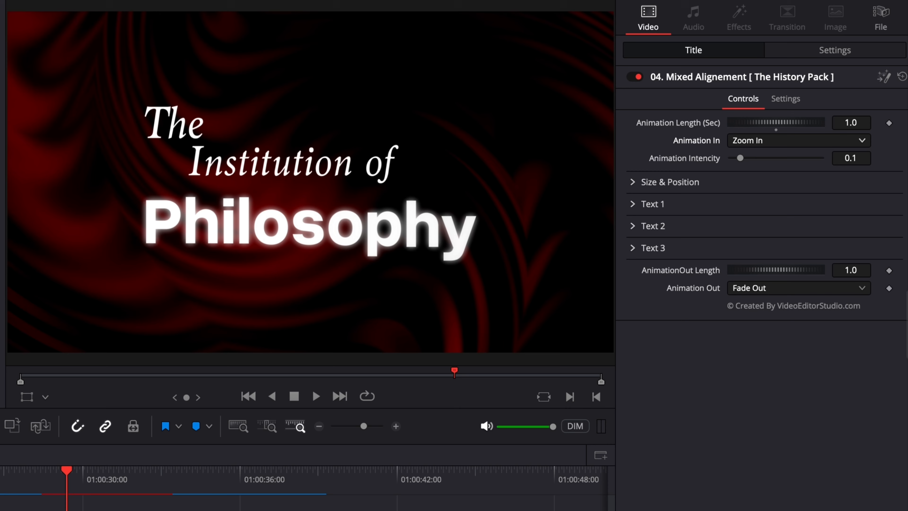
click(42, 479)
key(space)
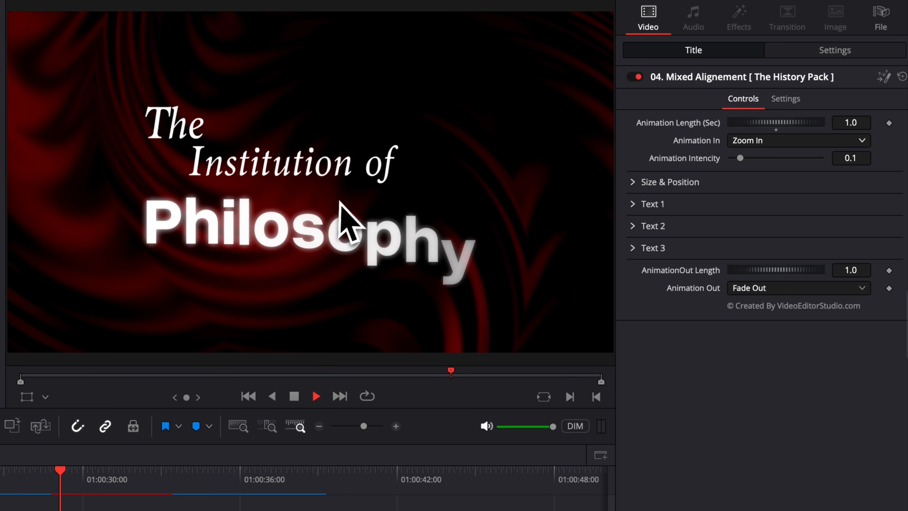
key(space)
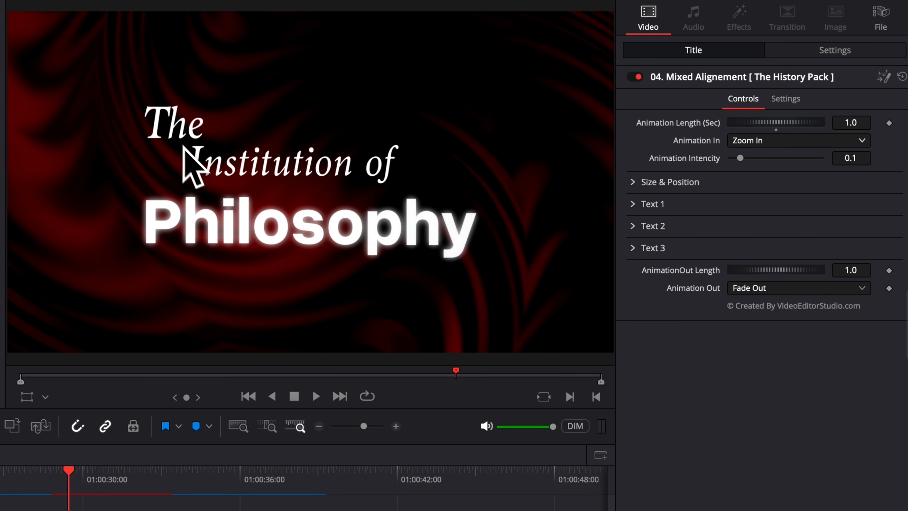
click(42, 477)
key(space)
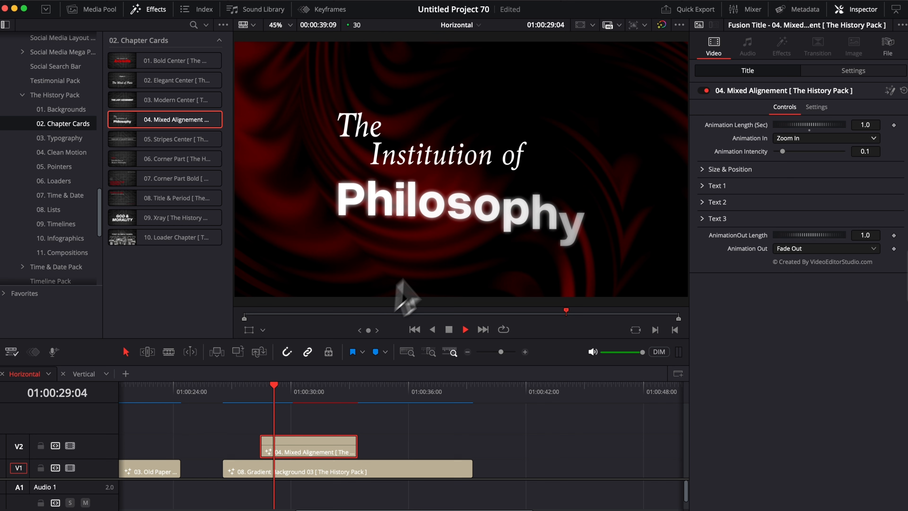
key(space)
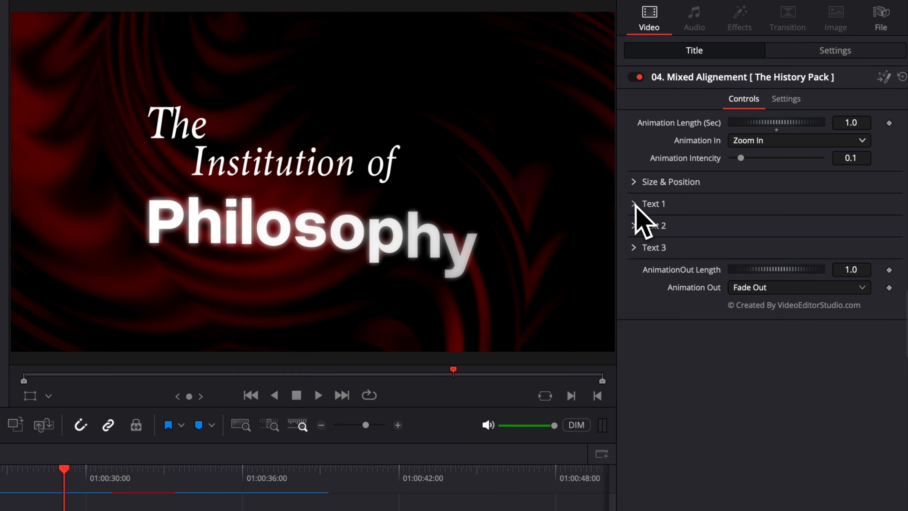
Step: Set Text 1's letter order to Inside Out and preview it
click(702, 186)
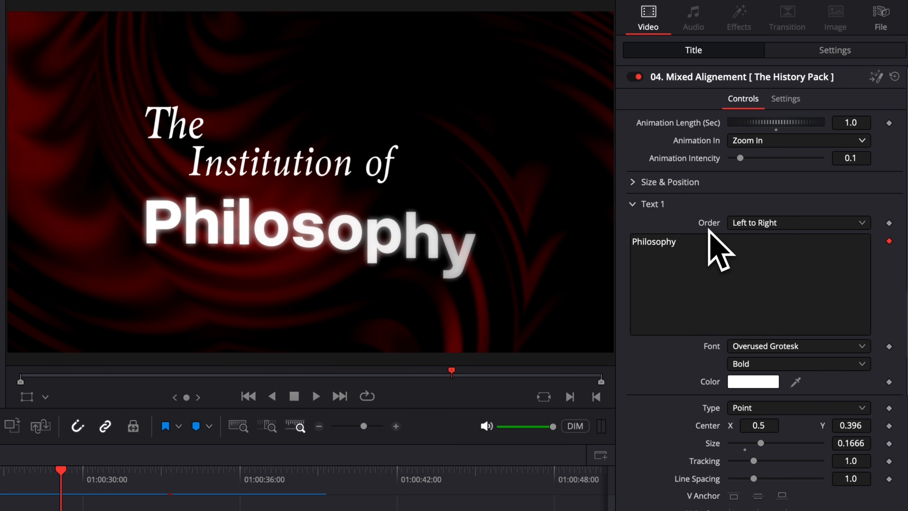
click(816, 225)
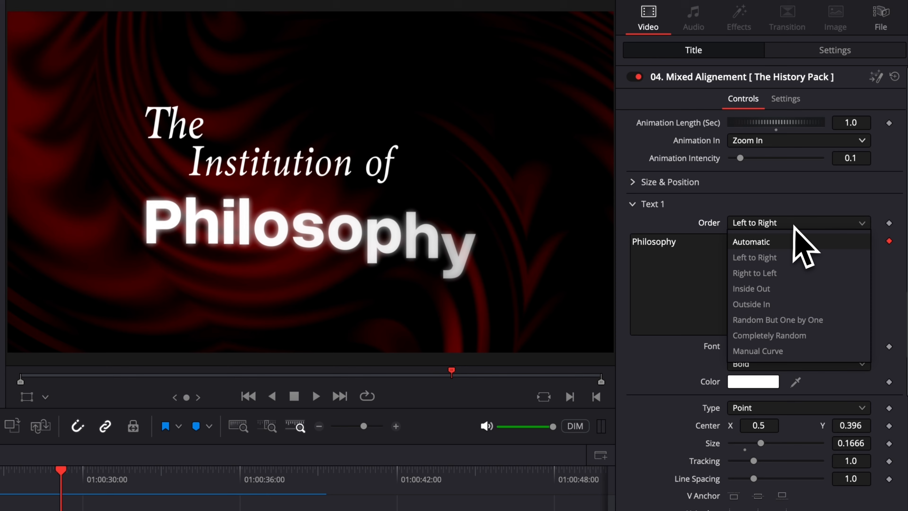
click(765, 294)
click(45, 472)
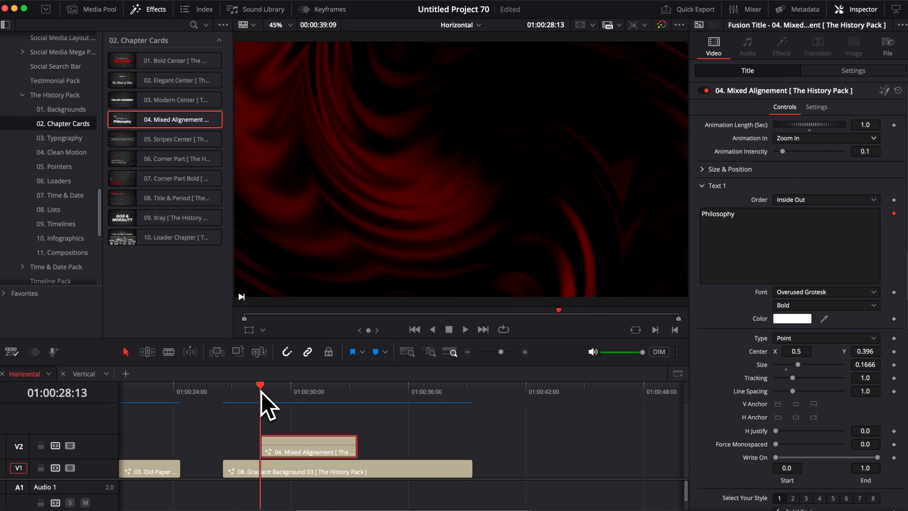
key(space)
key(space)
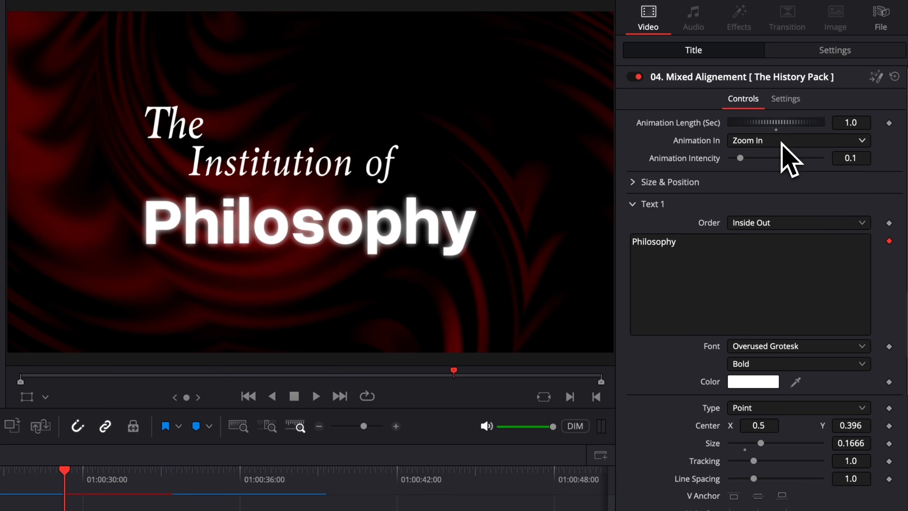
Step: Keep Zoom In as the entrance animation and replay the title's build
click(786, 138)
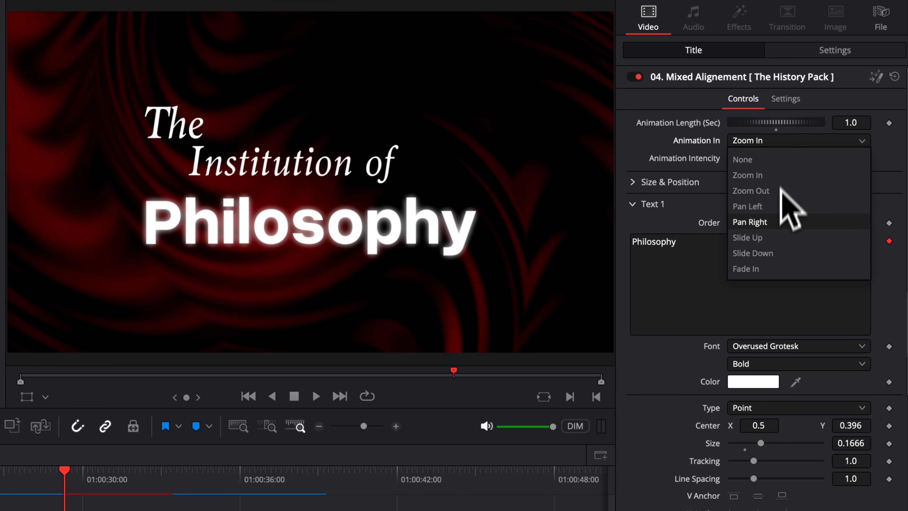
click(661, 228)
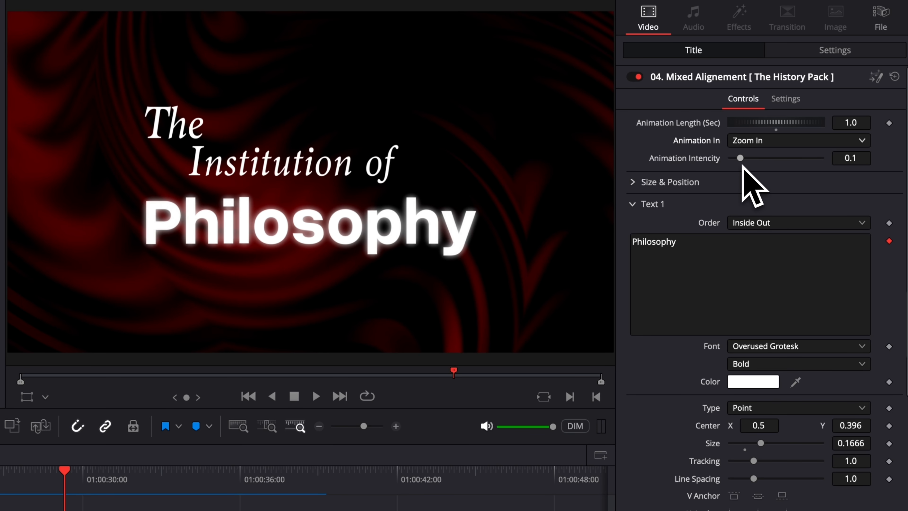
click(46, 476)
key(space)
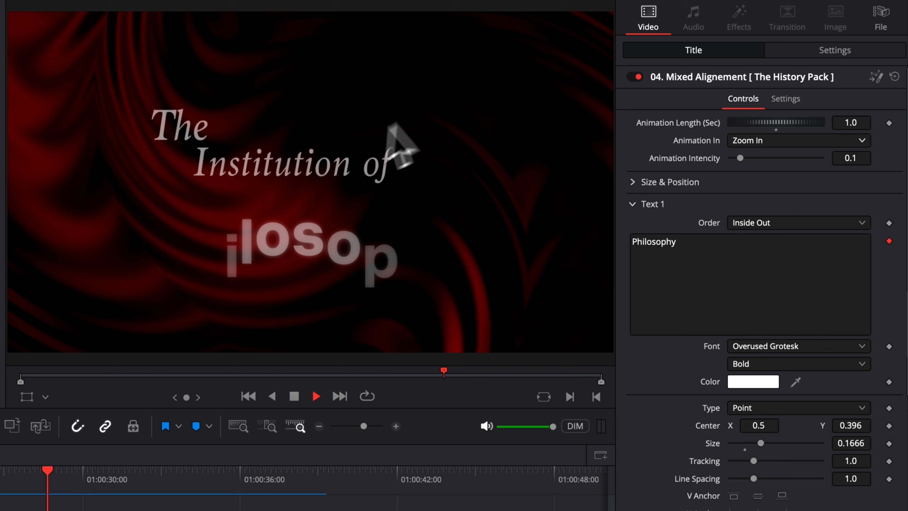
key(space)
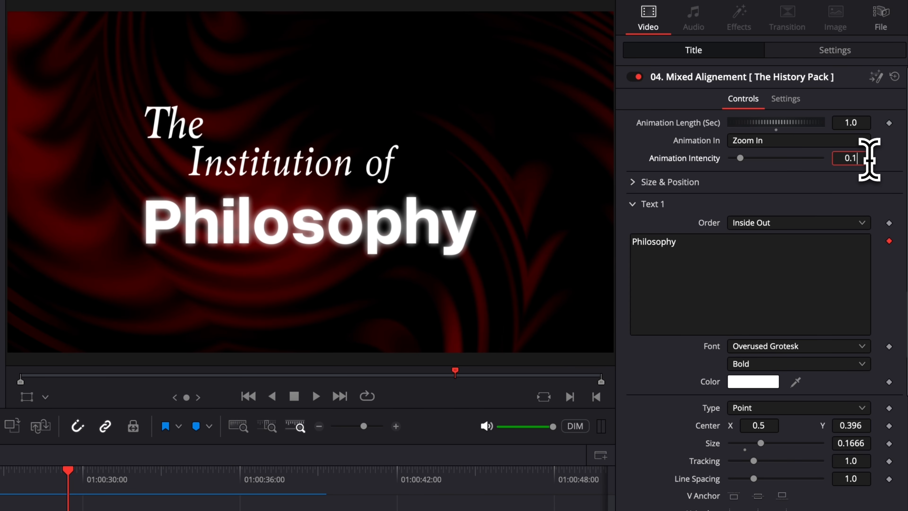
Step: Try animation intensity 0.5 and 1.0, then settle on 0.1 and replay
text(5)
key(Tab)
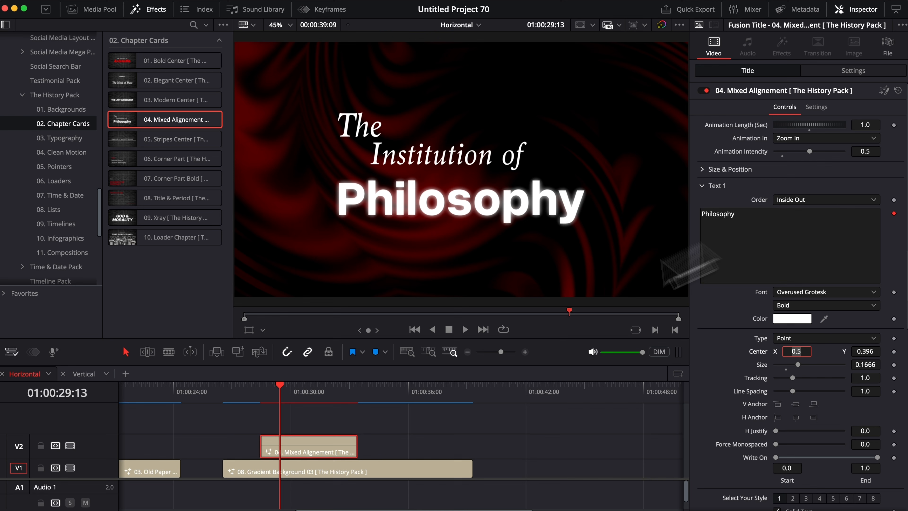
drag(264, 390, 273, 390)
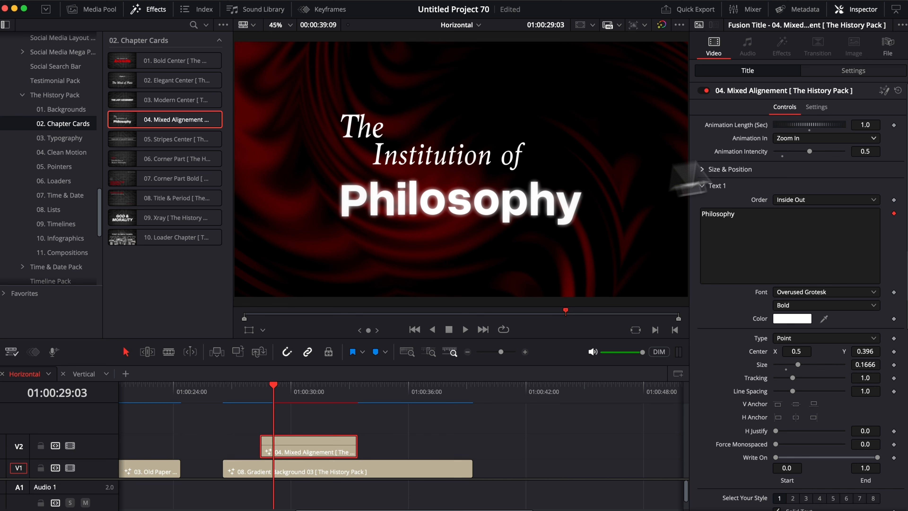
drag(810, 151, 851, 152)
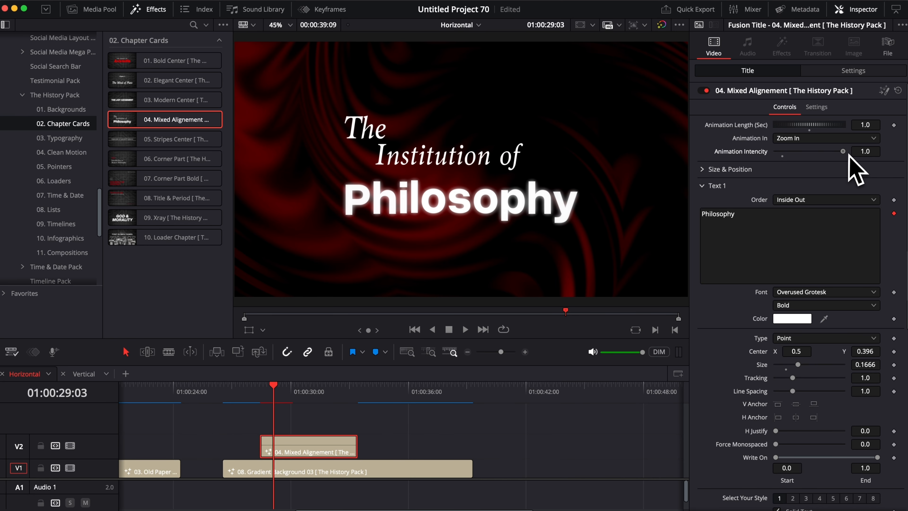
click(260, 388)
key(space)
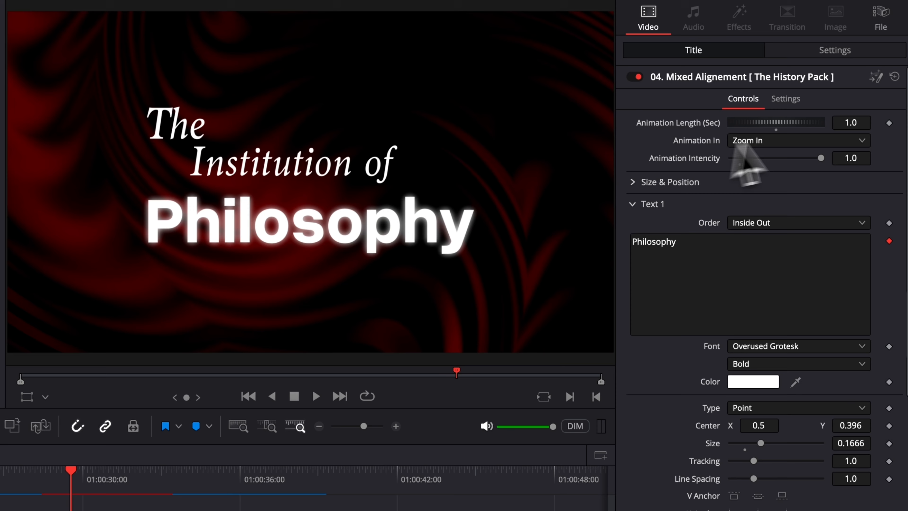
click(739, 157)
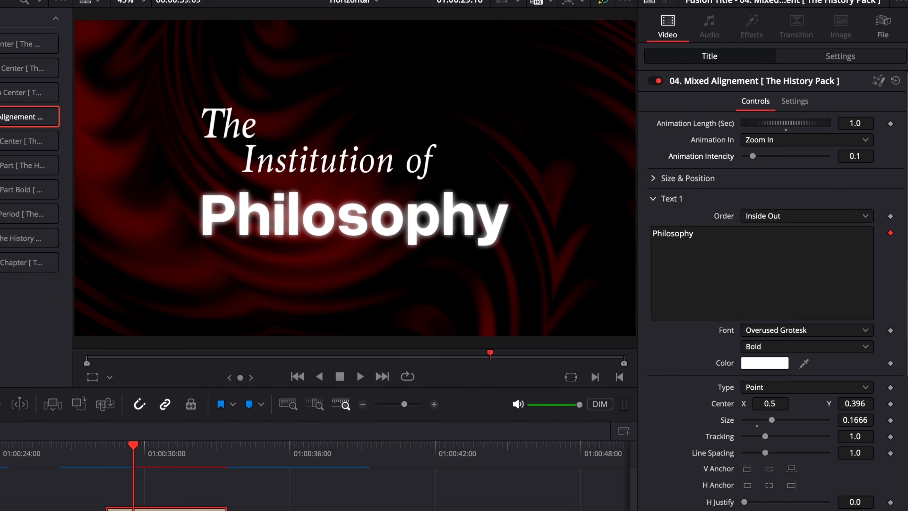
click(44, 478)
key(space)
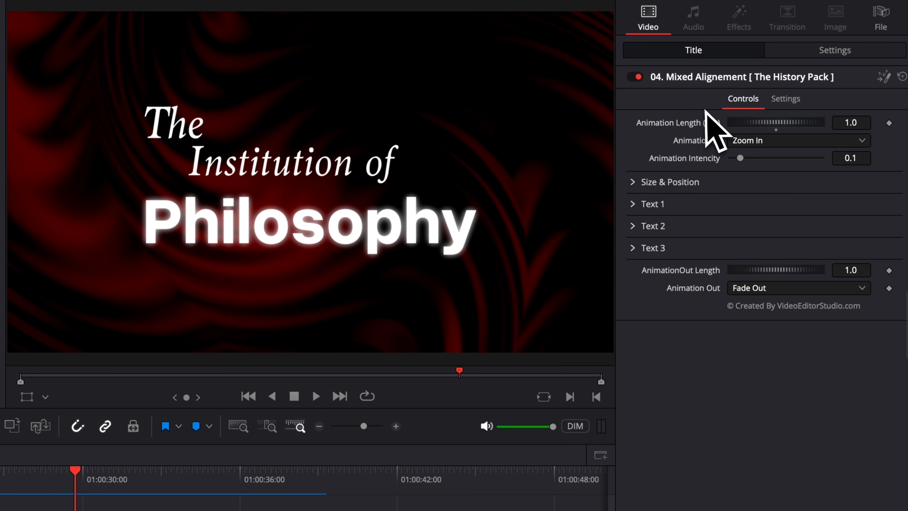
Step: Set the title's entrance to Pan Left and its exit to Pan Right
click(757, 292)
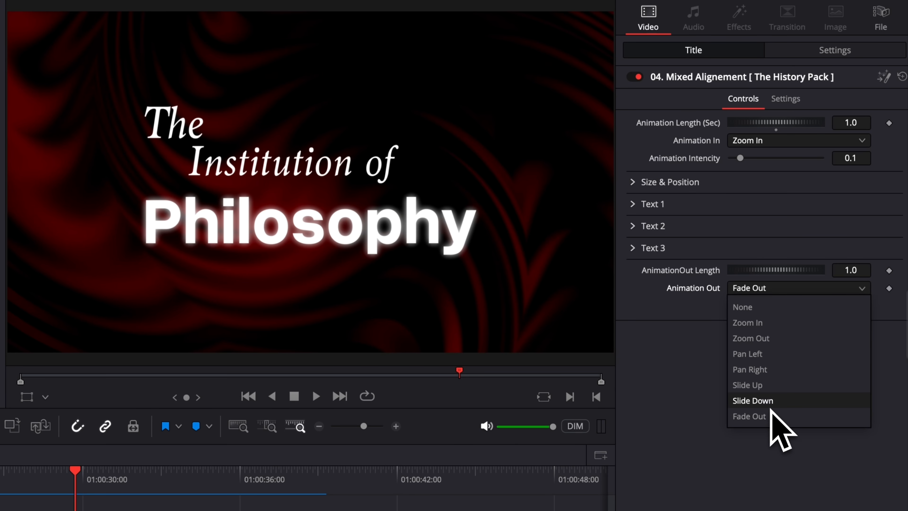
click(42, 474)
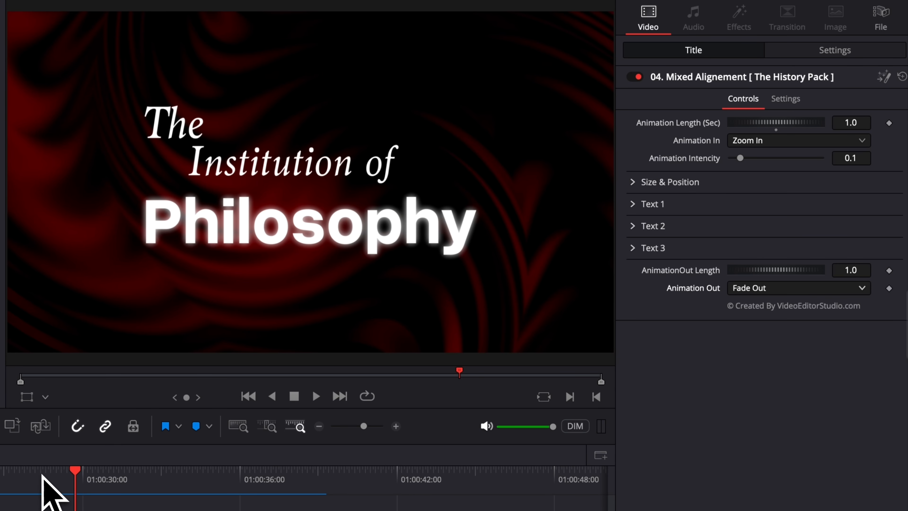
click(770, 140)
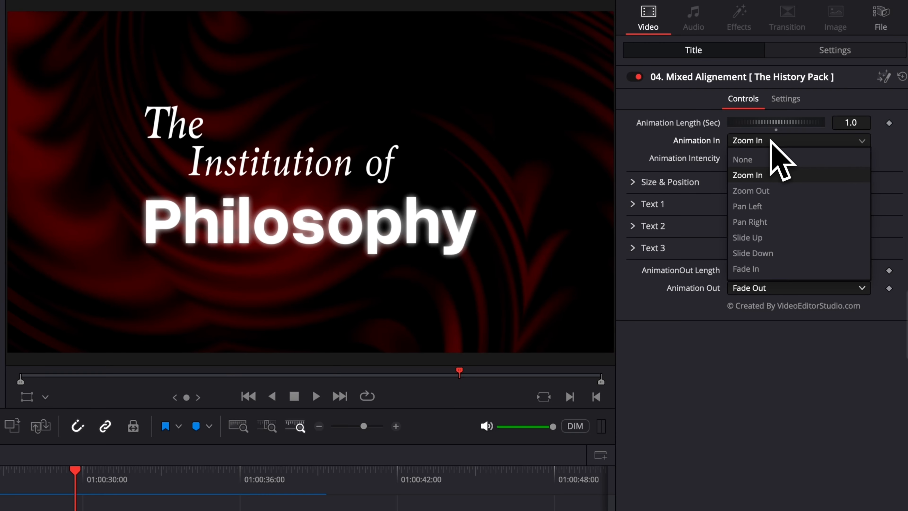
click(771, 206)
click(767, 289)
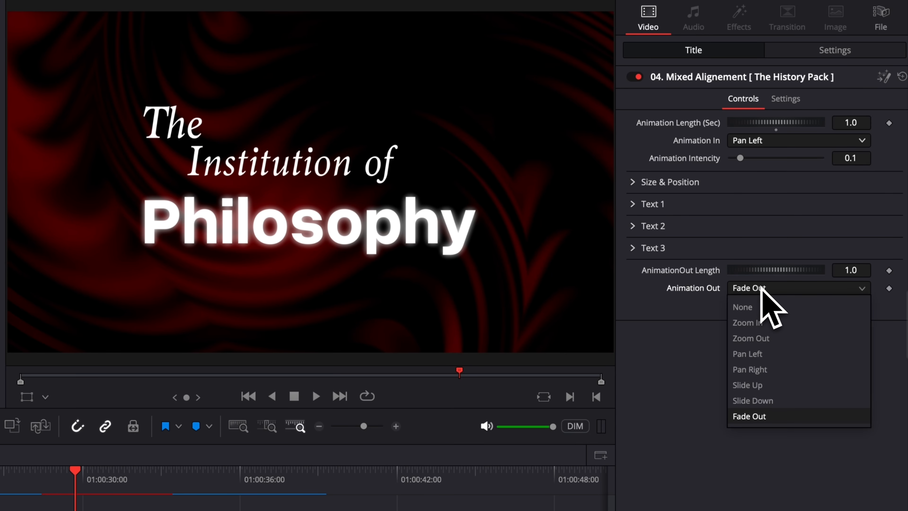
click(758, 370)
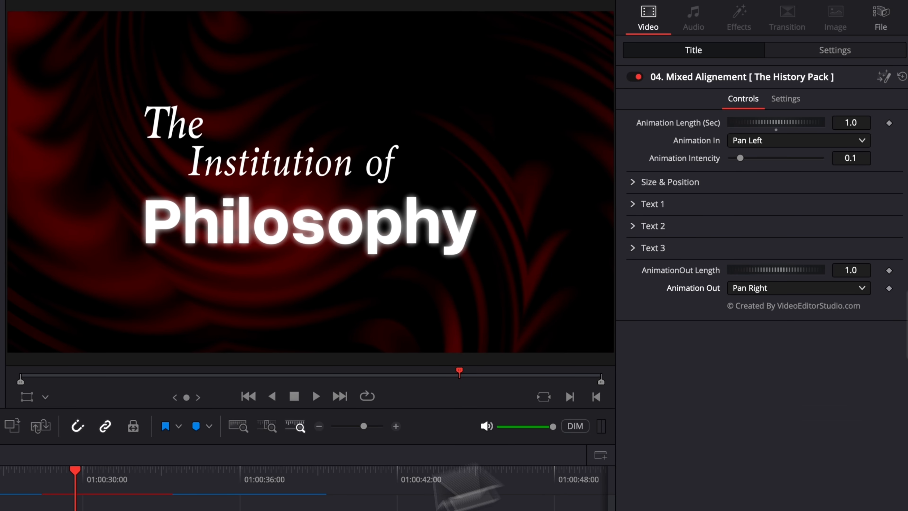
Step: Preview the Pan Left entrance and the Pan Right exit near the title's end
click(43, 484)
key(space)
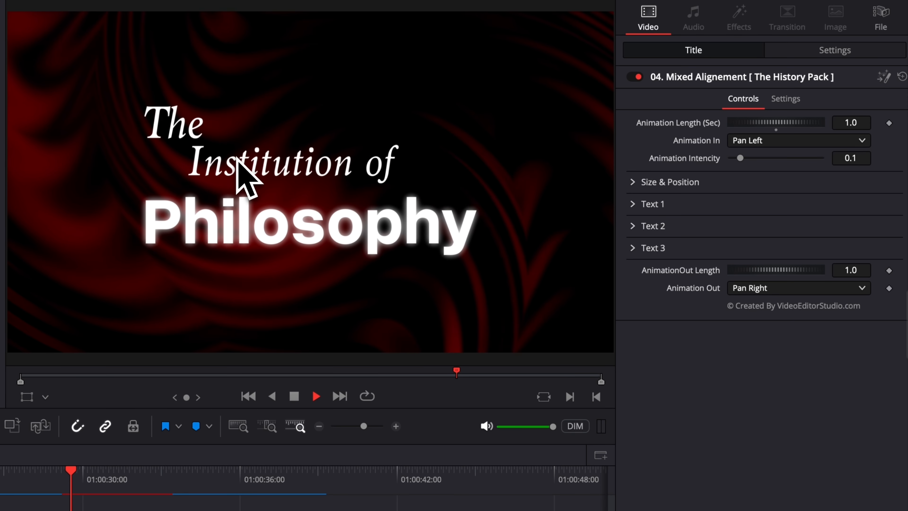
key(space)
click(154, 476)
key(space)
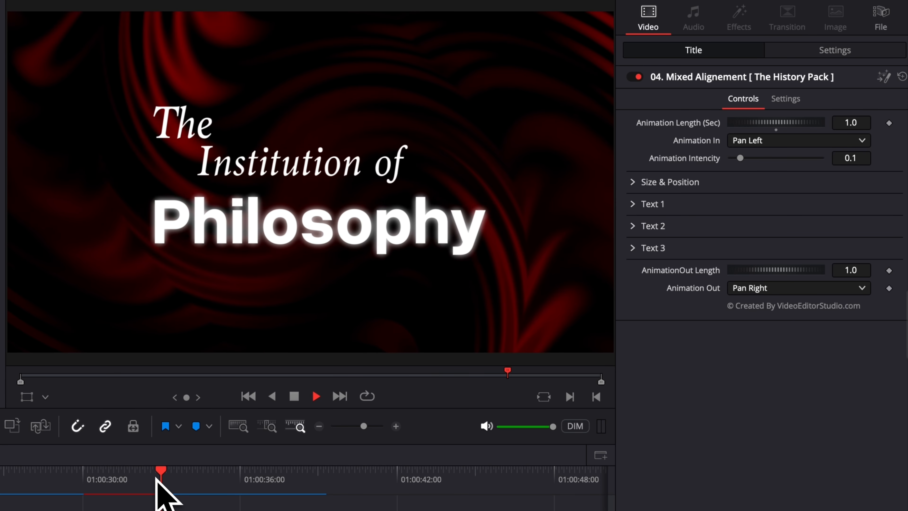
key(space)
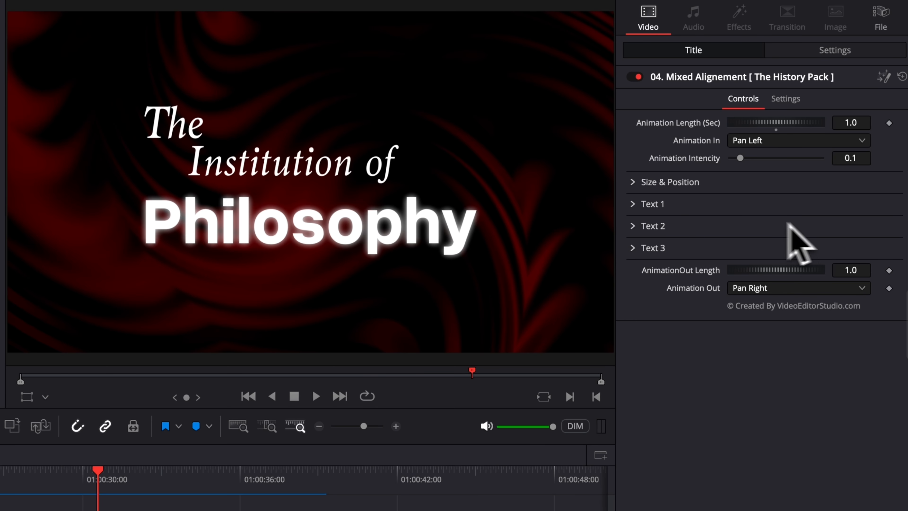
Step: Shift the title lower-left (Center X 0.309, Y 0.326, size 0.9) and select 'Philosophy'
click(632, 182)
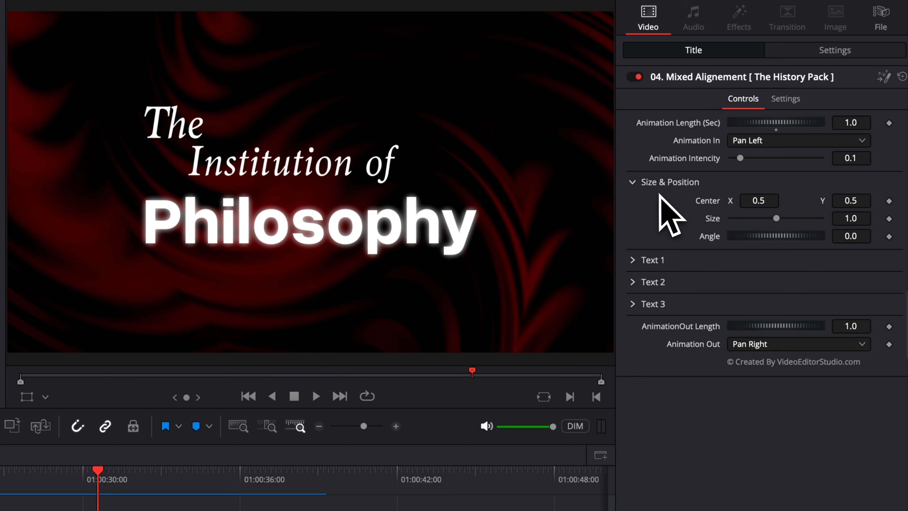
drag(759, 200, 740, 200)
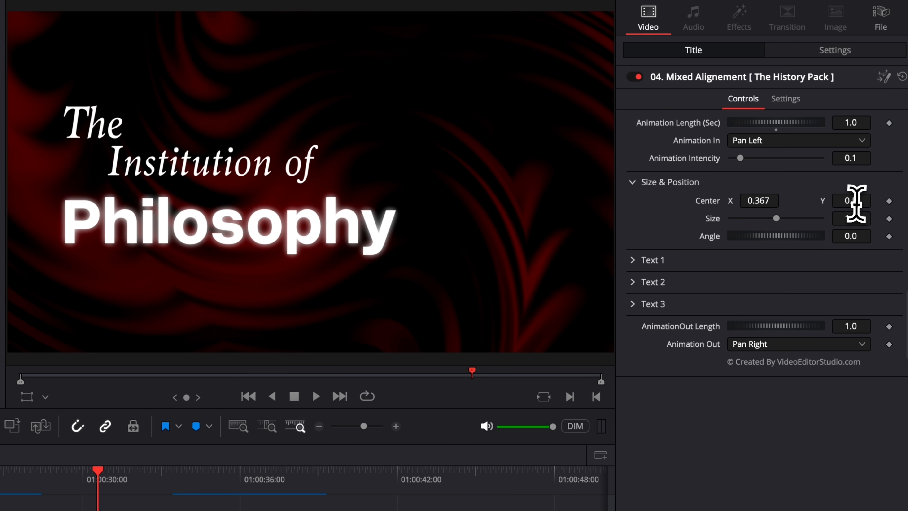
drag(859, 200, 844, 218)
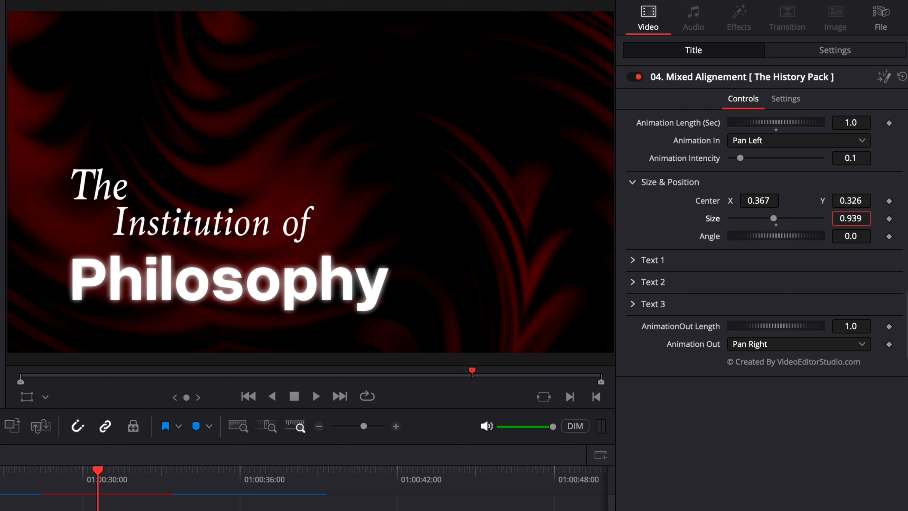
drag(770, 202, 751, 202)
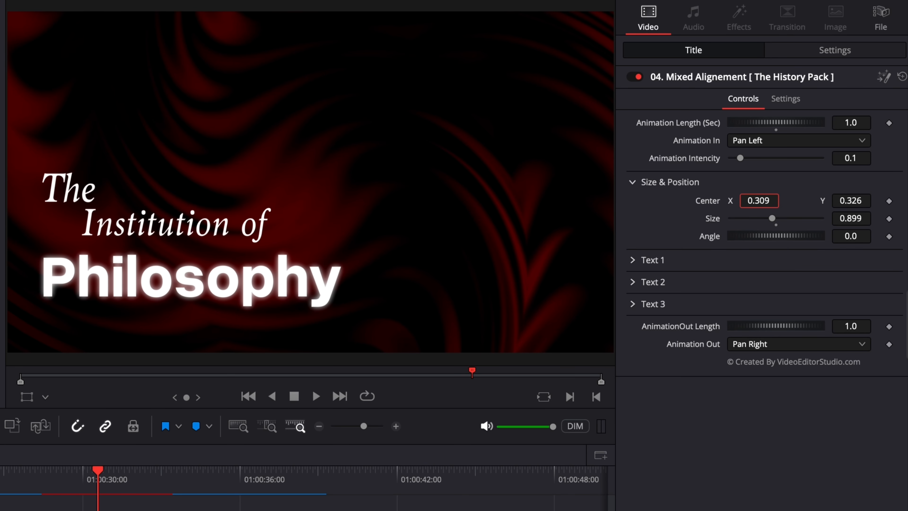
click(633, 181)
click(633, 204)
drag(688, 241, 625, 247)
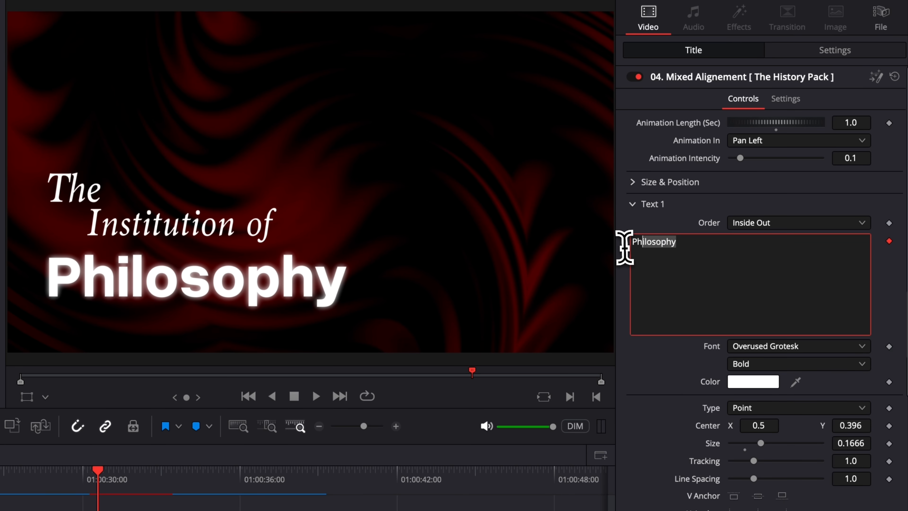
Step: Replace Philosophy with 'Davinci' in Oriya Sangam MN Bold and colour it orange-red
text(Davinci)
scroll(783, 346, down, 5)
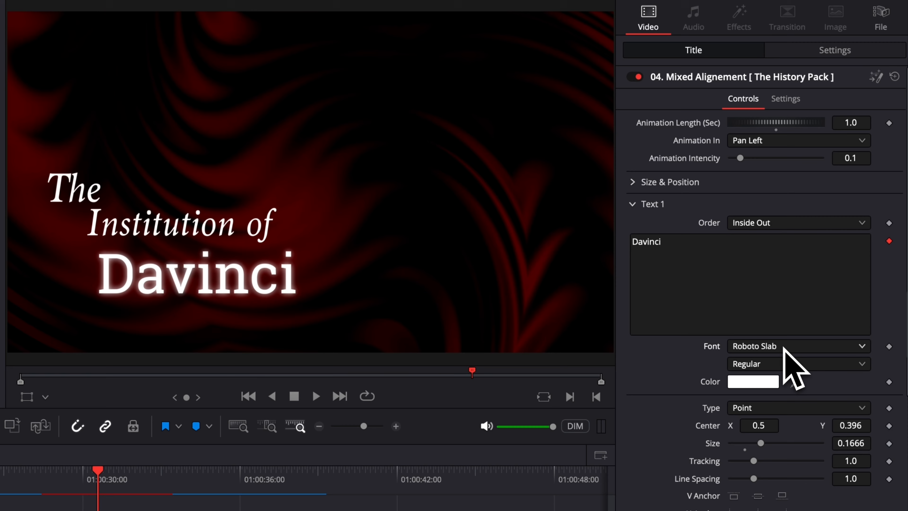
scroll(785, 348, down, 4)
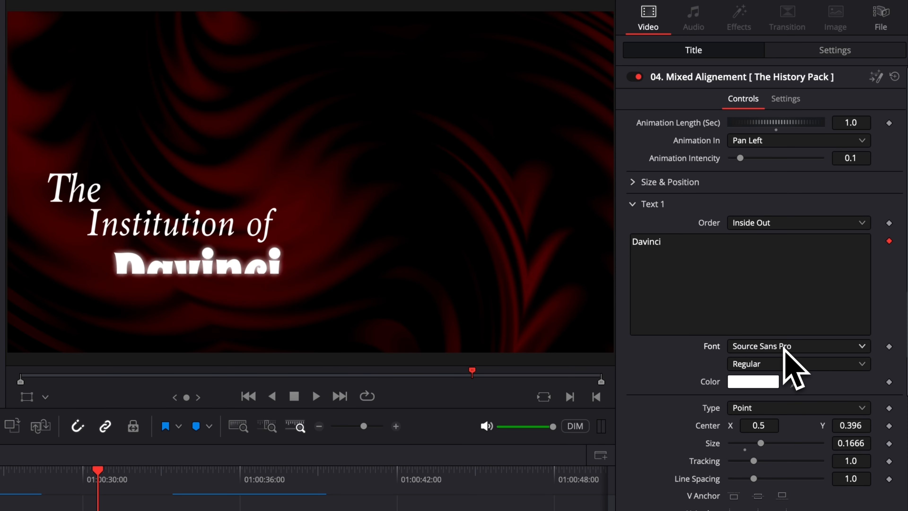
scroll(794, 369, down, 2)
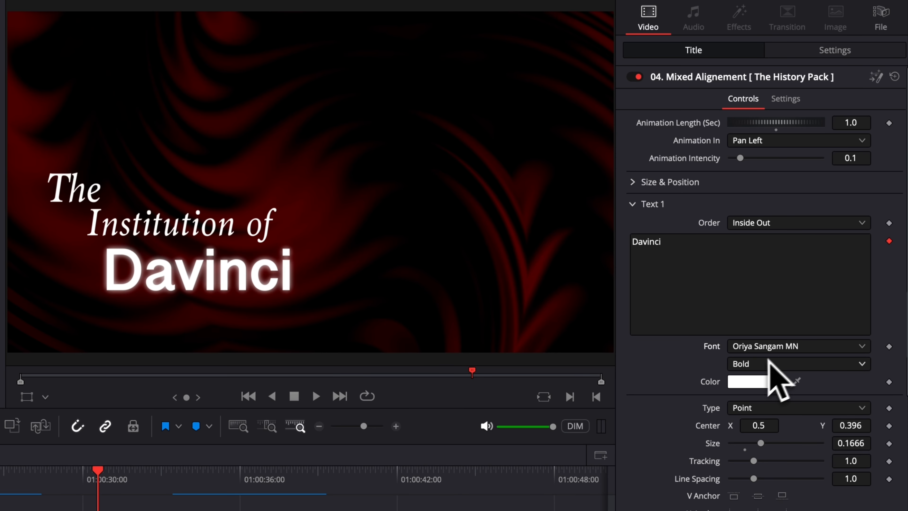
click(759, 379)
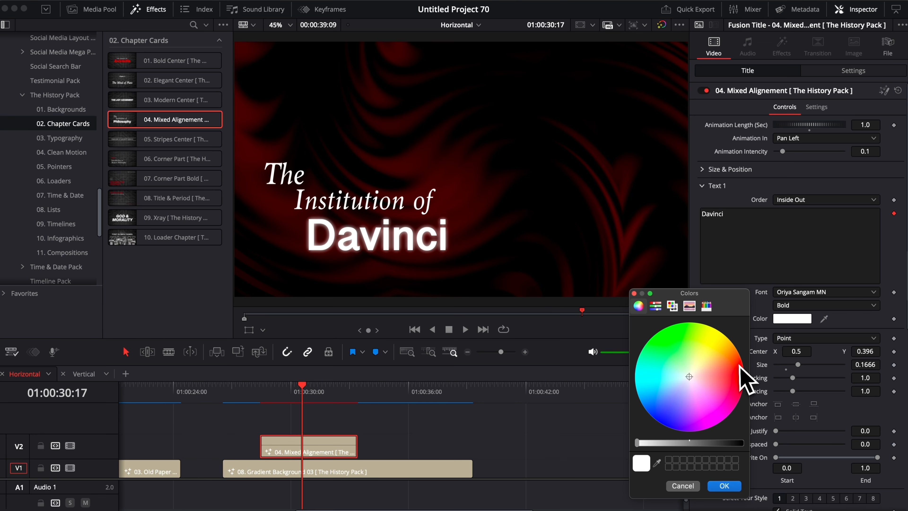
click(741, 379)
key(Return)
scroll(765, 247, down, 3)
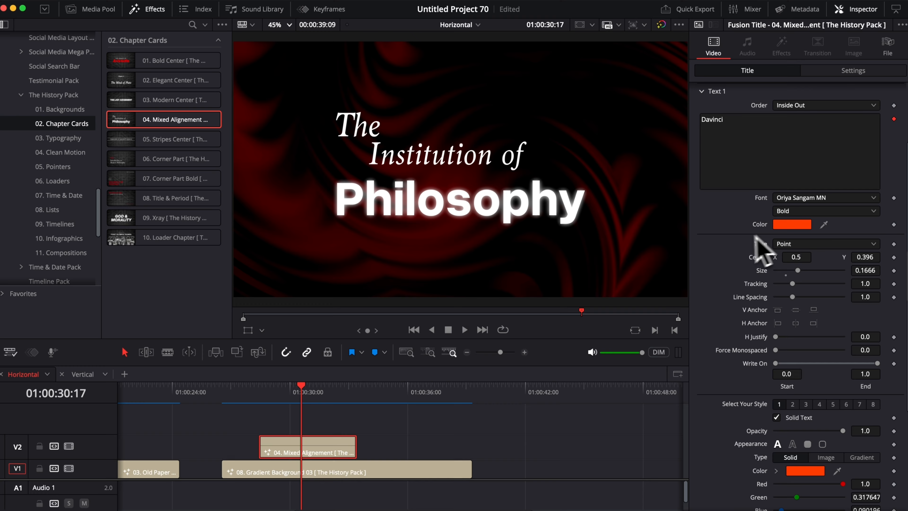
click(804, 244)
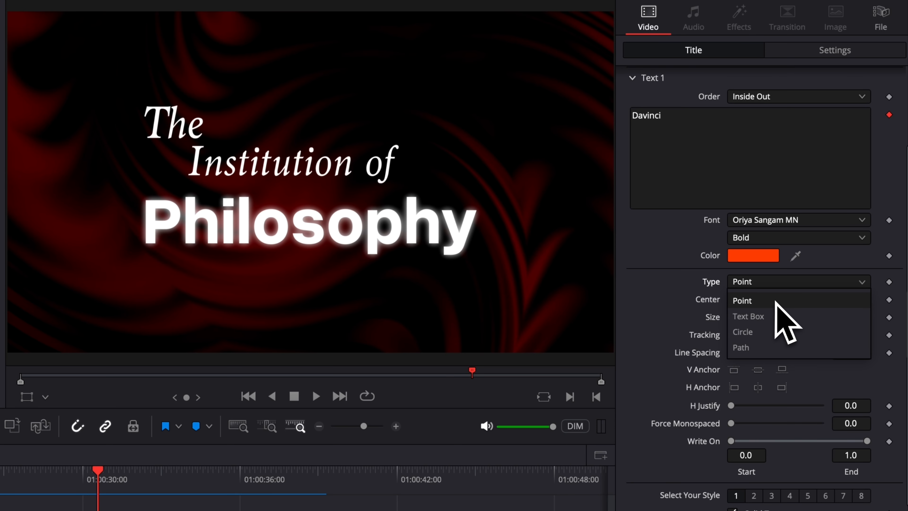
Step: Lay Davinci out in a text box and narrow its width using on-screen controls
click(783, 316)
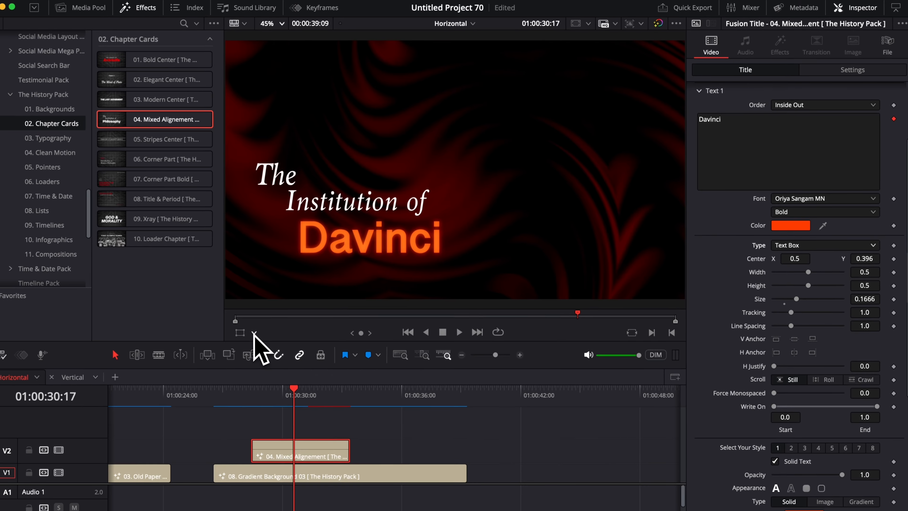
click(45, 396)
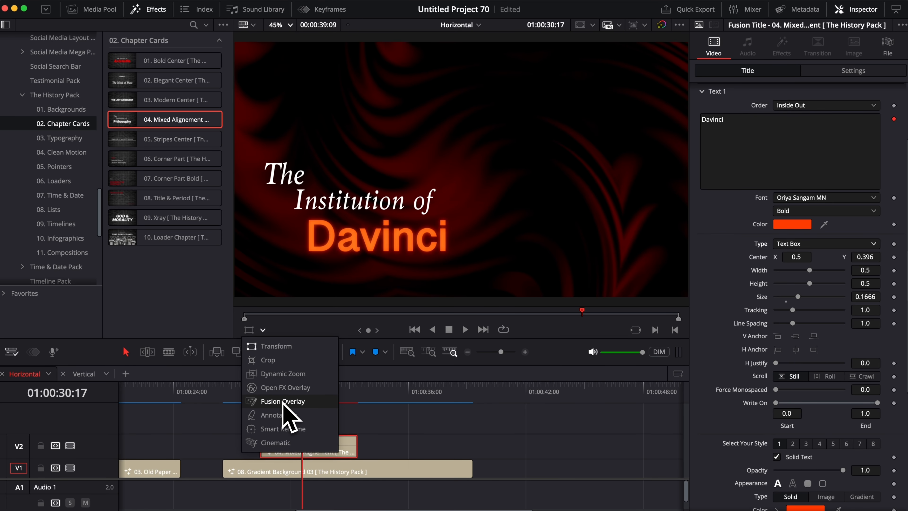
click(317, 402)
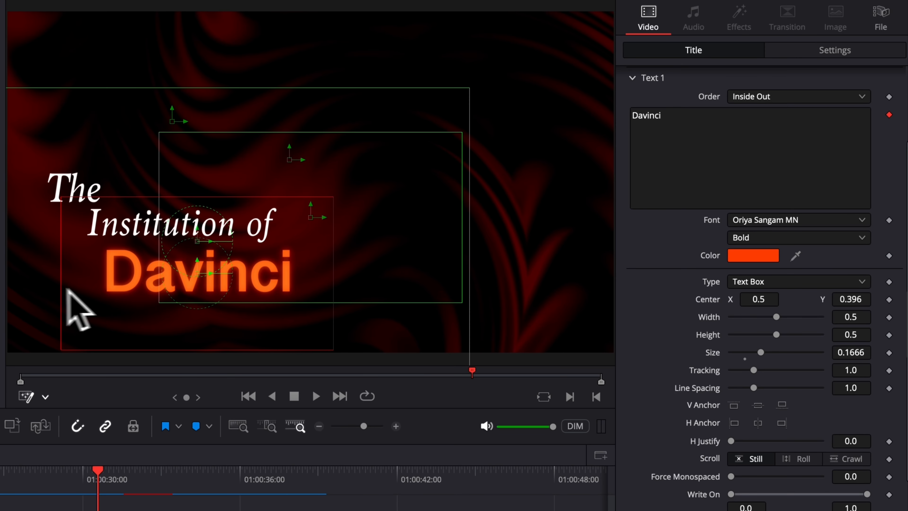
drag(327, 293, 264, 295)
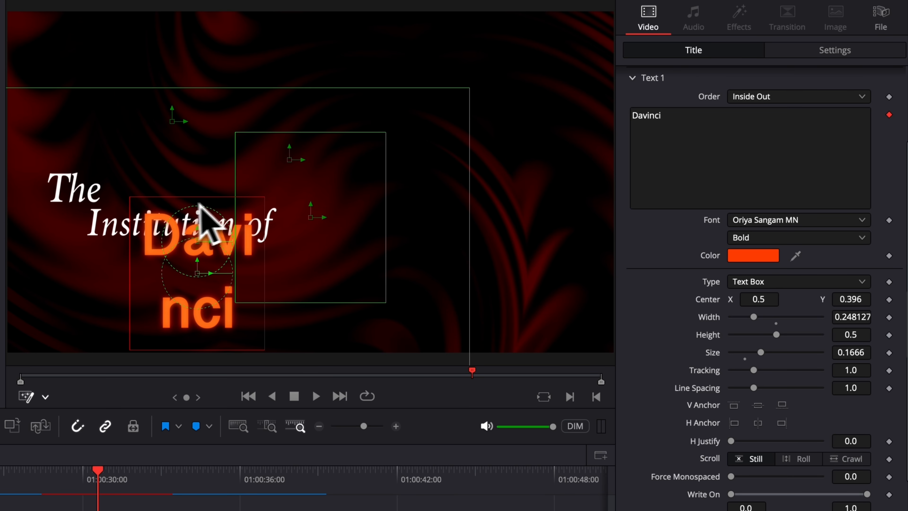
Step: Make Davinci a Point title with Center X 0.598, Size 0.1361 and Tracking 1.065
click(797, 281)
click(756, 300)
drag(757, 301, 776, 300)
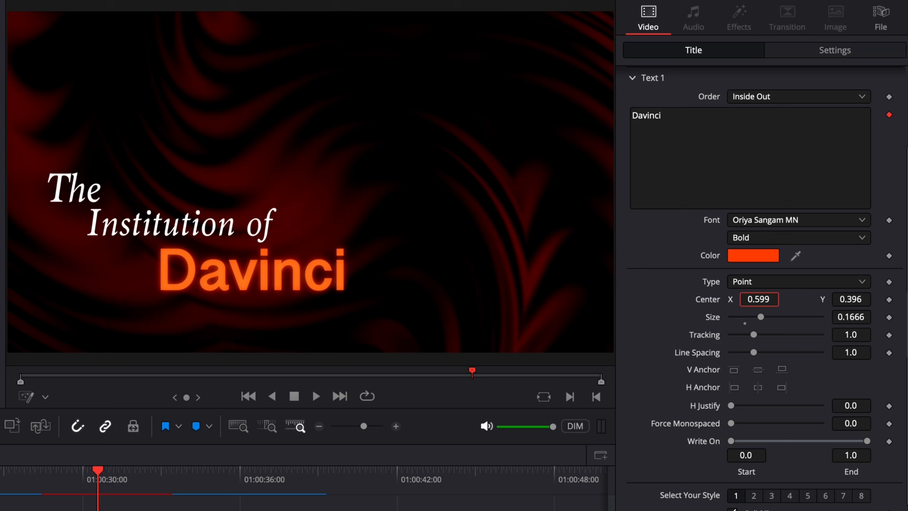
drag(859, 315, 858, 334)
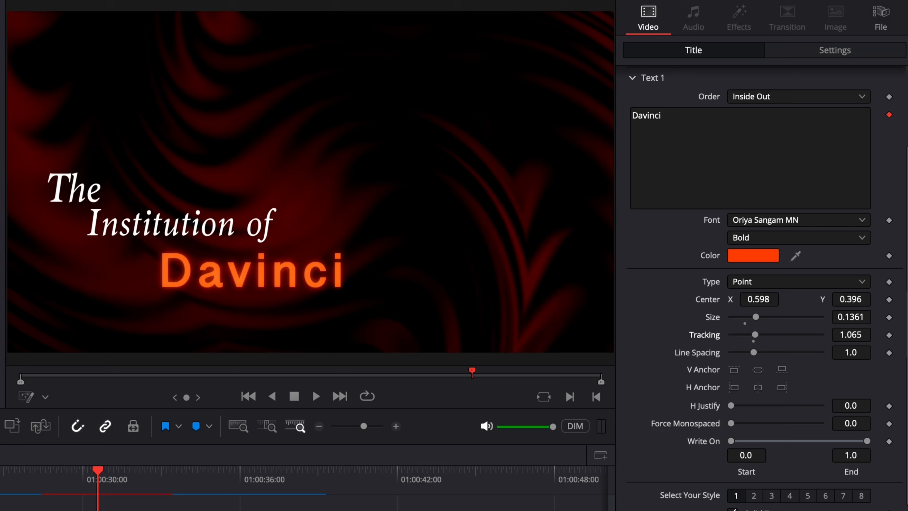
scroll(765, 321, down, 2)
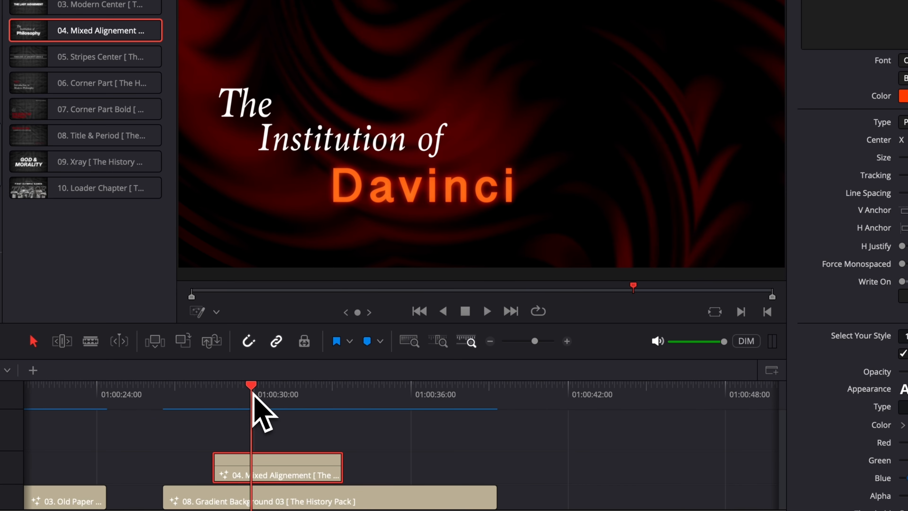
Step: Scrub the playhead back to about 01:00:29 to view the title
drag(254, 391, 255, 392)
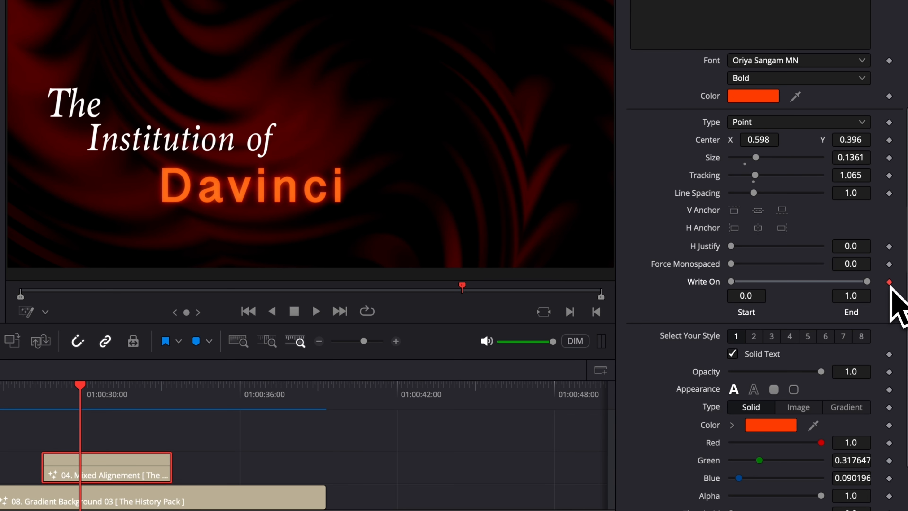
click(111, 385)
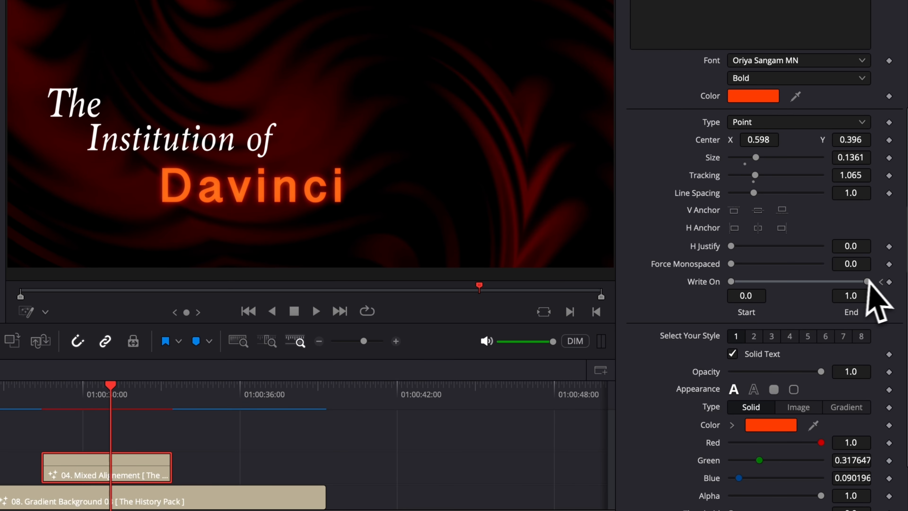
drag(54, 384, 103, 407)
scroll(760, 231, down, 5)
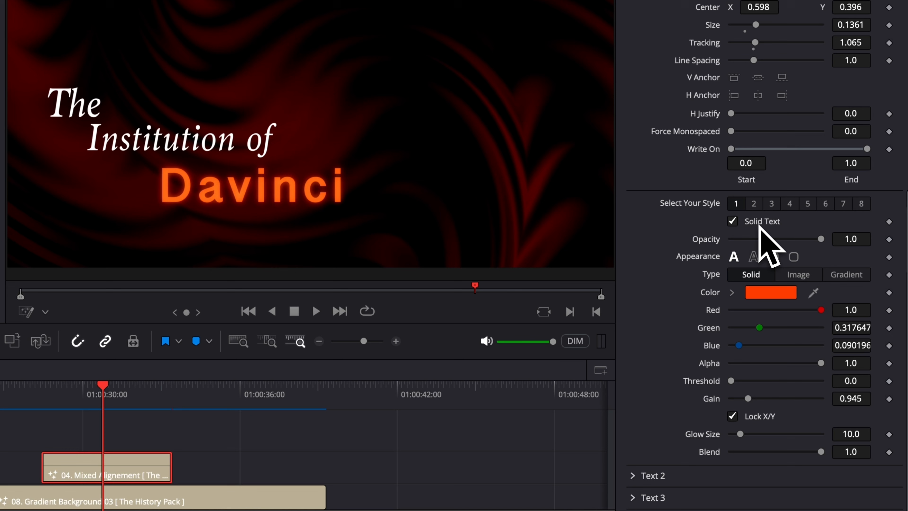
Step: Turn off Solid Text for Davinci and switch on the red Text Outline style
click(754, 208)
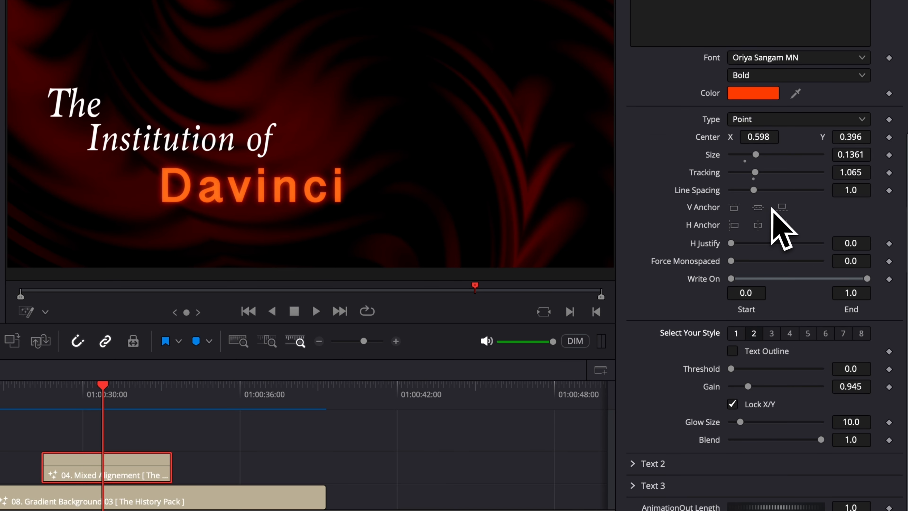
click(736, 336)
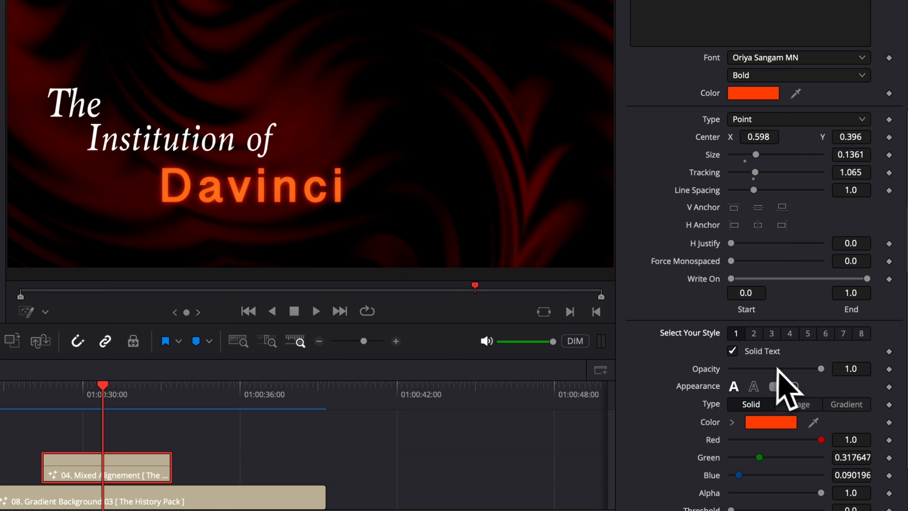
click(753, 386)
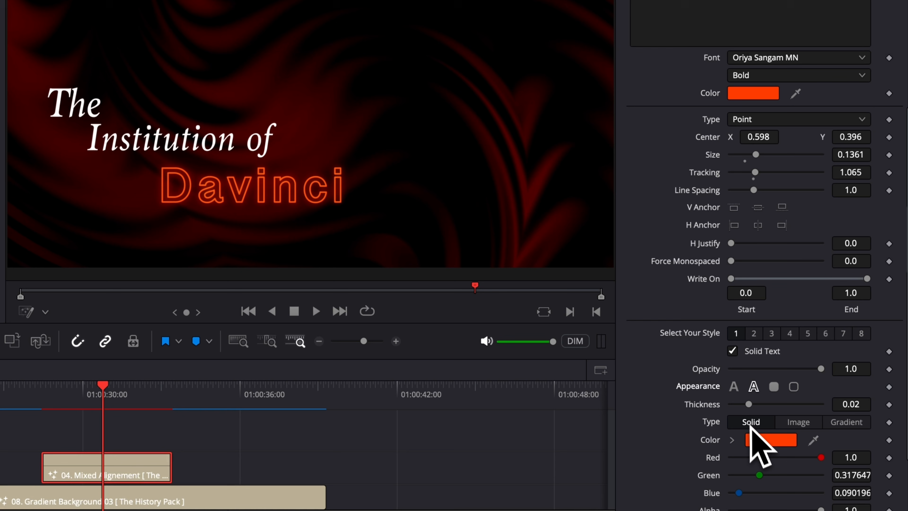
click(733, 351)
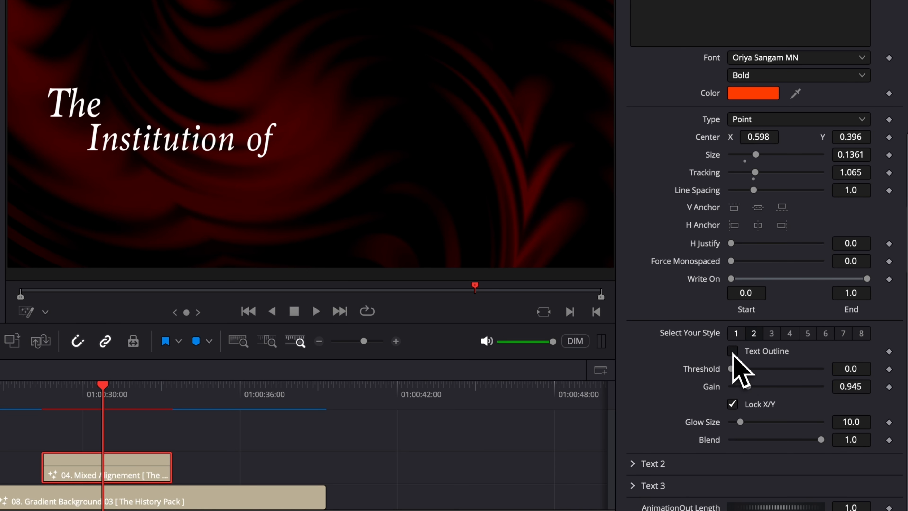
click(732, 351)
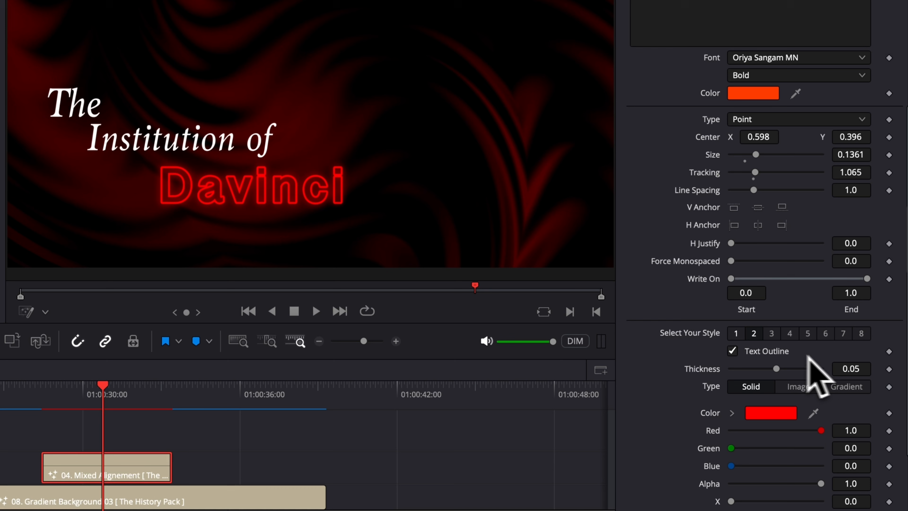
click(771, 335)
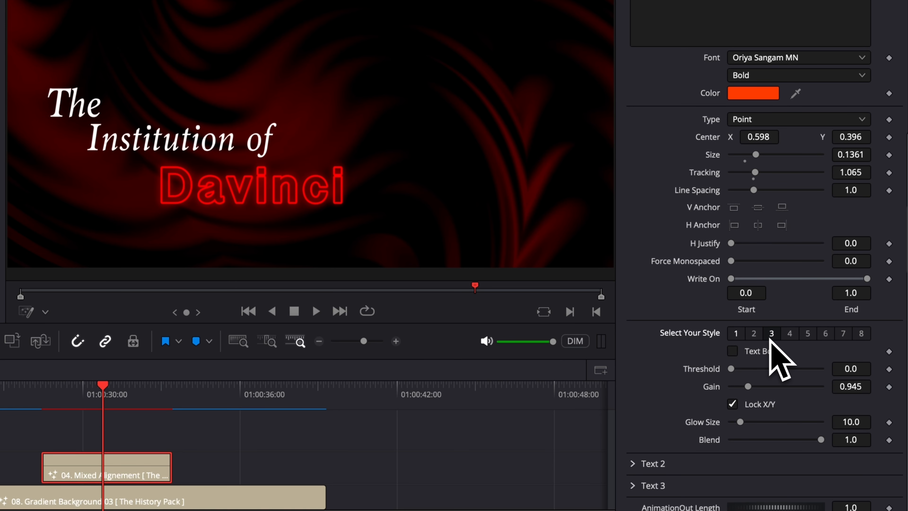
Step: Add a box behind the word and extend the text to 'Davinci resolve'
click(732, 351)
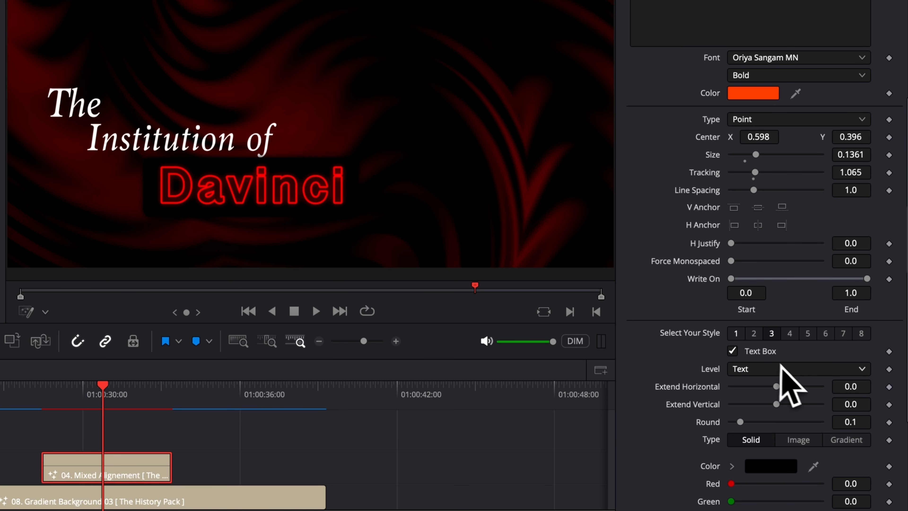
scroll(786, 182, up, 5)
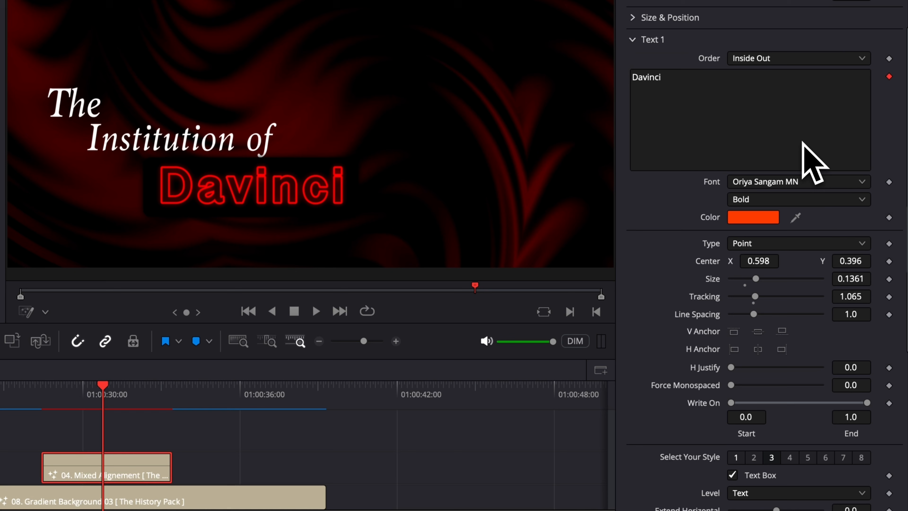
click(667, 76)
text(resolve)
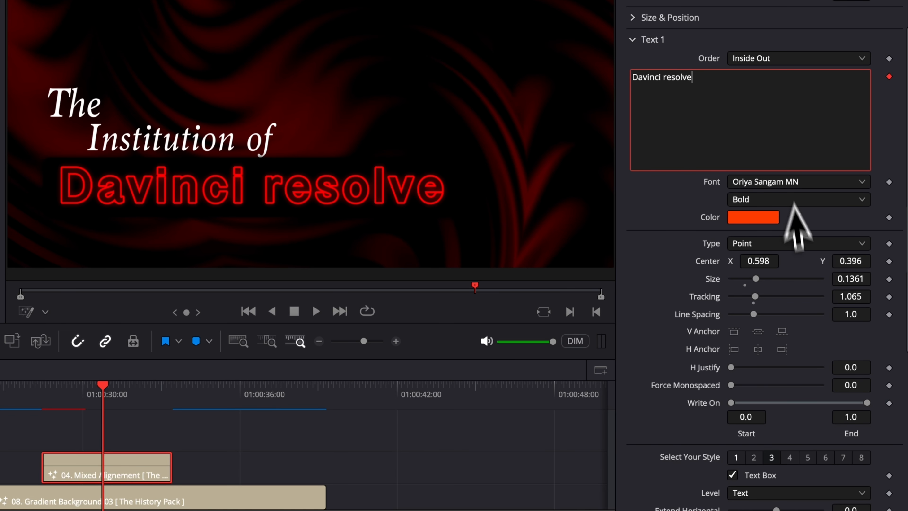
Step: Fill the text box mid-grey and widen it around the text
scroll(631, 304, down, 2)
scroll(640, 324, down, 8)
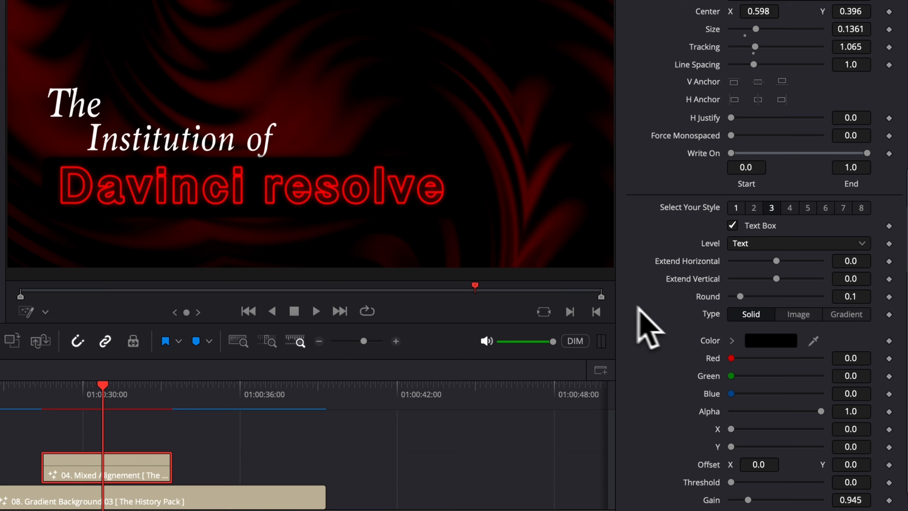
click(769, 338)
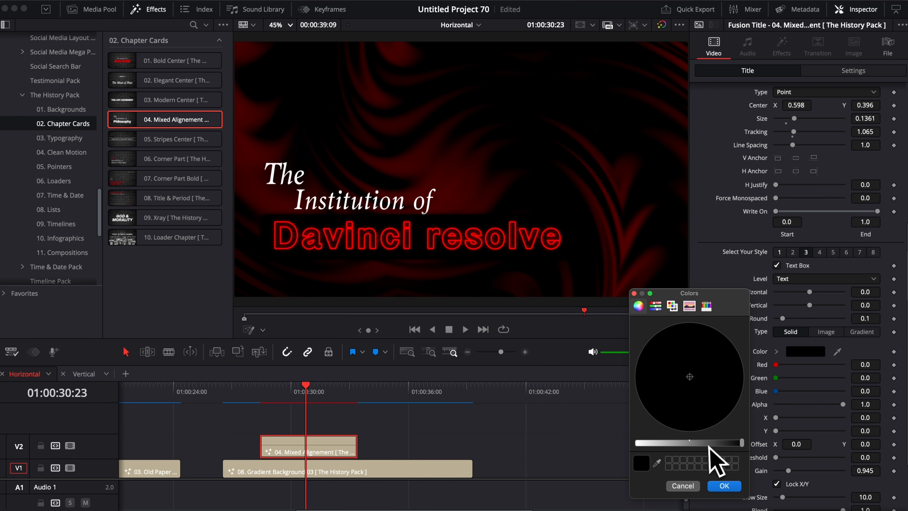
click(706, 444)
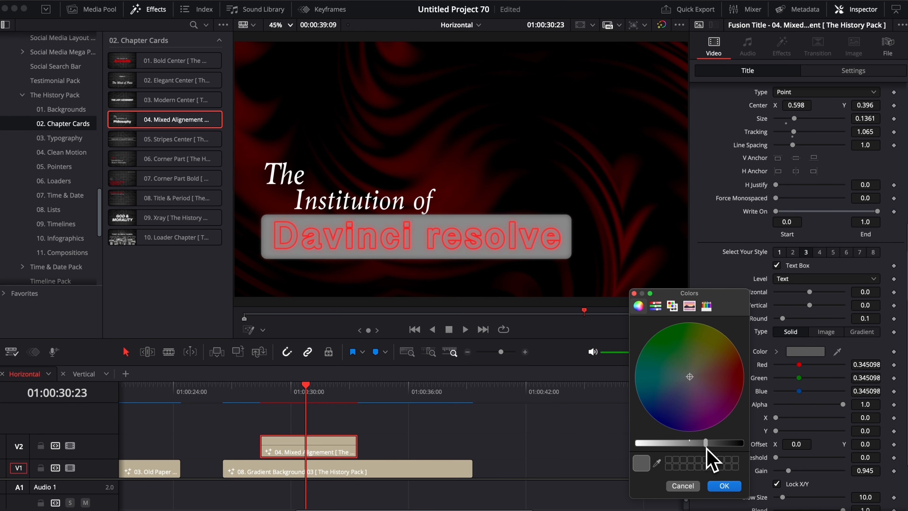
click(723, 485)
mouse_move(865, 292)
mouse_down()
mouse_move(853, 276)
mouse_move(853, 301)
mouse_move(851, 290)
mouse_up()
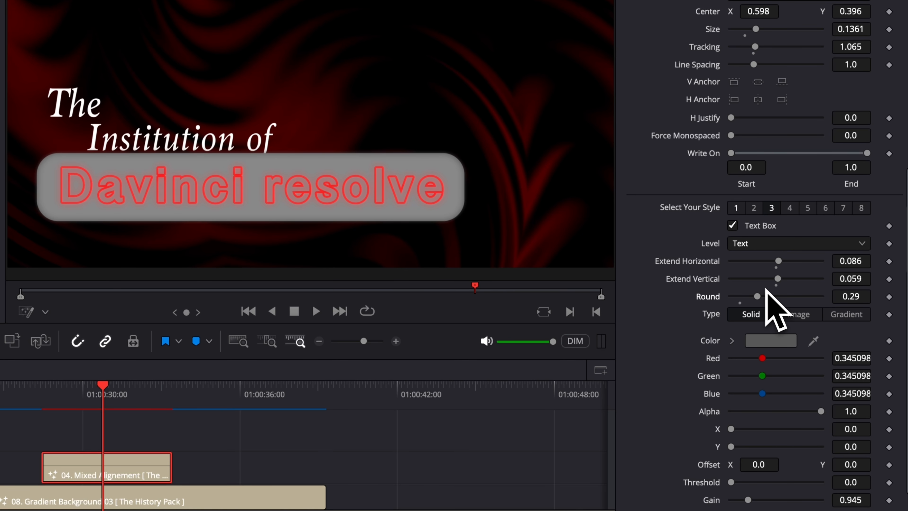
Step: Try an outline around the box, then remove both the grey box and its outline
click(789, 210)
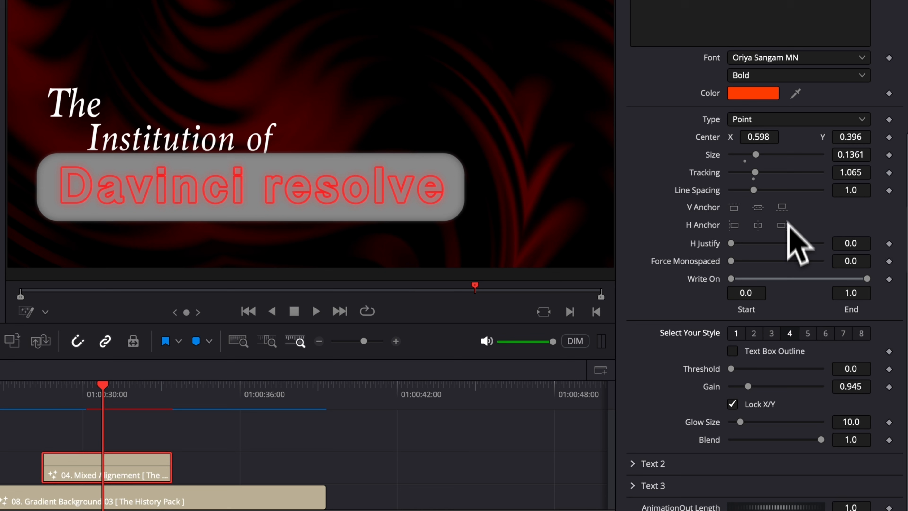
click(739, 355)
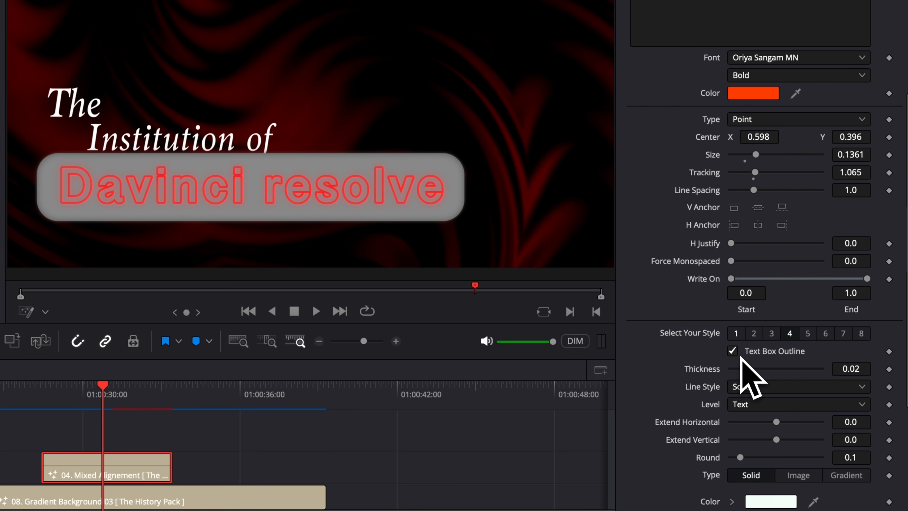
click(771, 334)
click(732, 351)
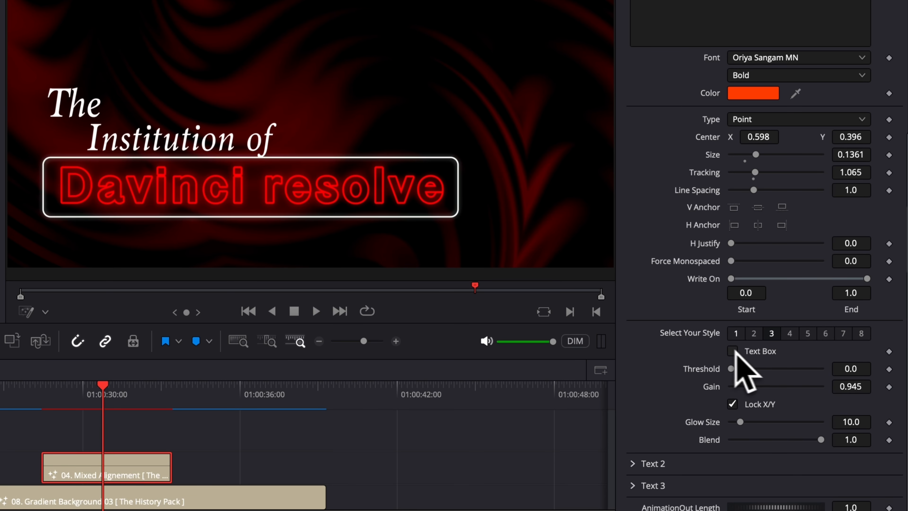
click(789, 333)
click(732, 351)
Step: Test a white top line, underline and drop shadow, removing each, then collapse Text 1
click(807, 333)
click(732, 351)
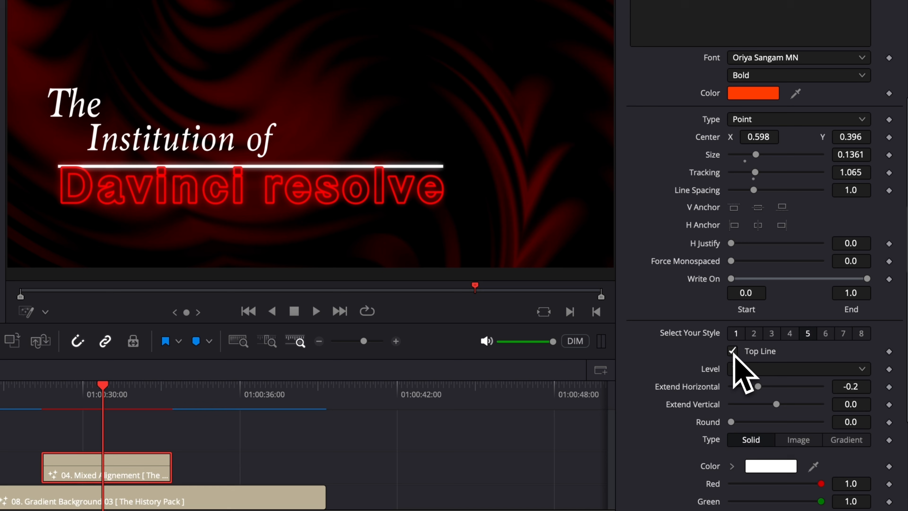
click(732, 351)
click(825, 333)
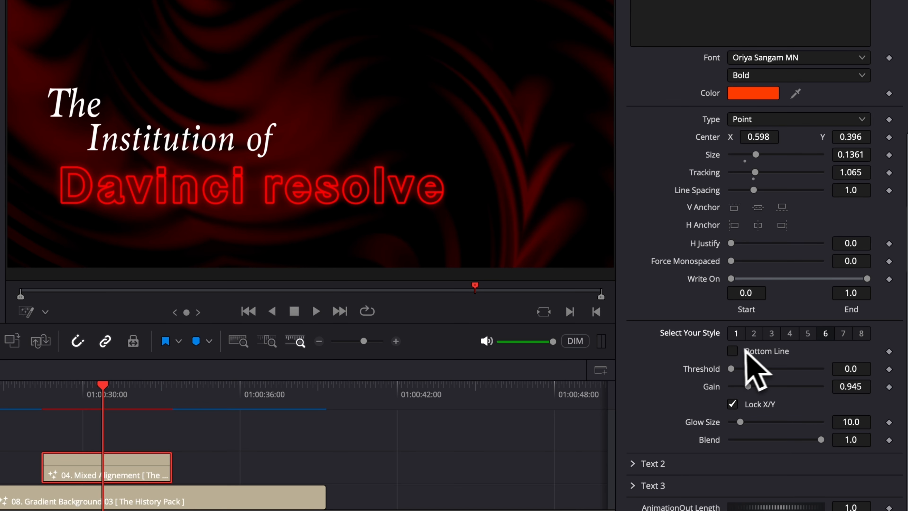
click(732, 351)
click(732, 351)
click(843, 334)
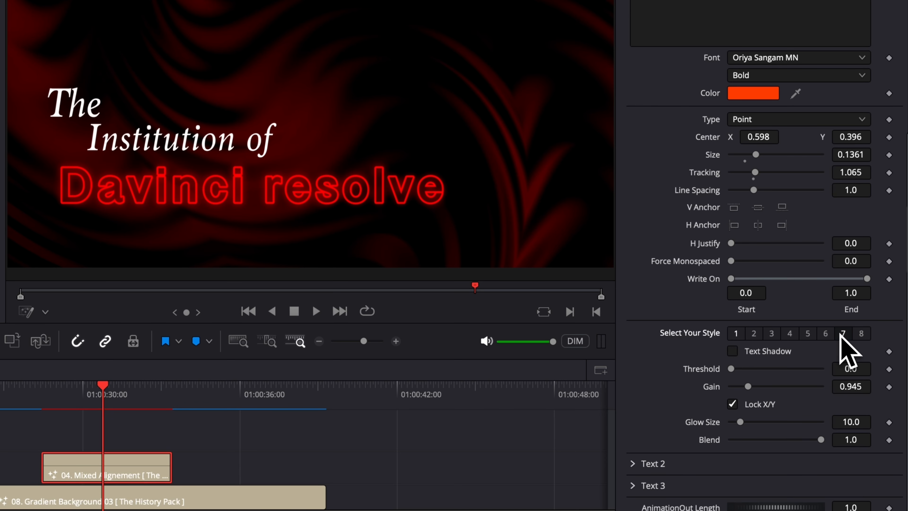
click(733, 351)
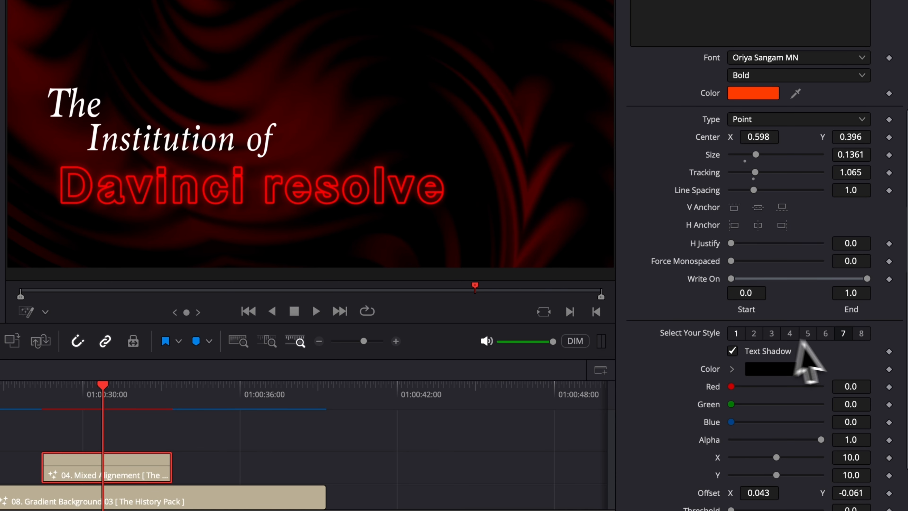
click(789, 333)
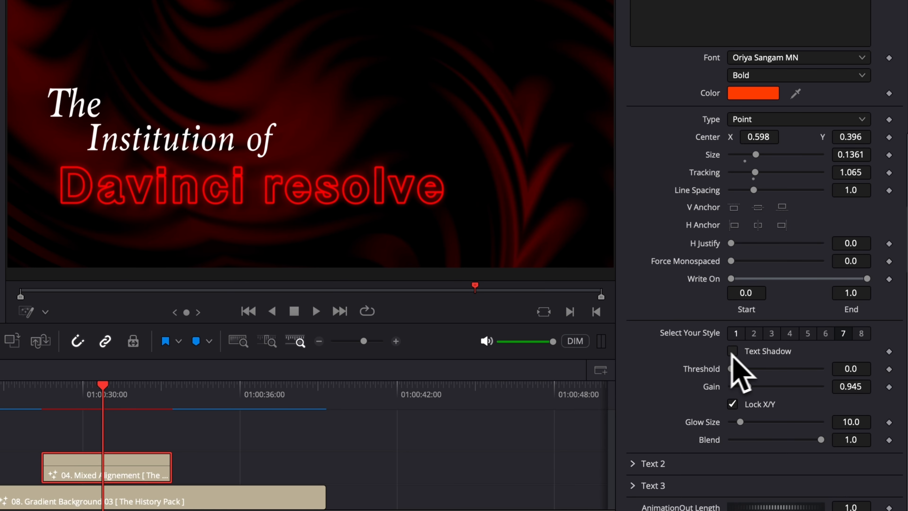
click(632, 119)
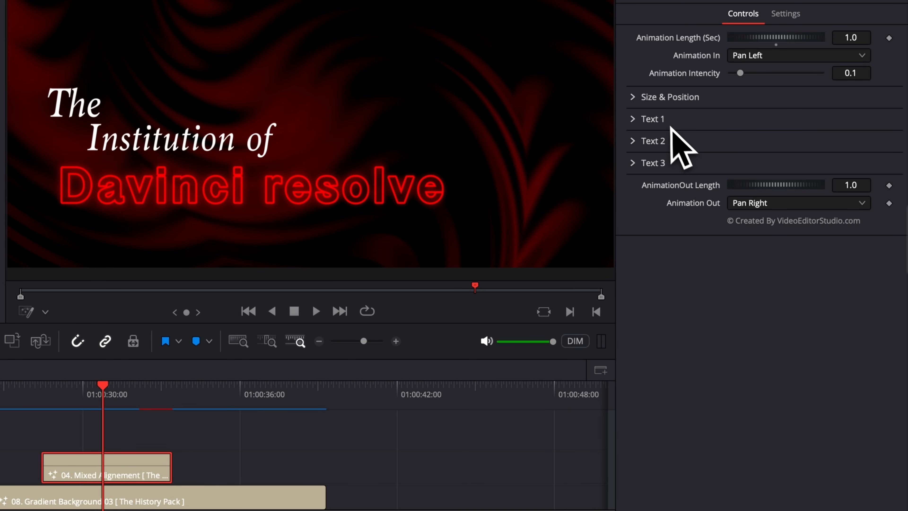
Step: Replace the 04. Mixed Alignement clip with 09. Xray from Chapter Cards on V1
key(Delete)
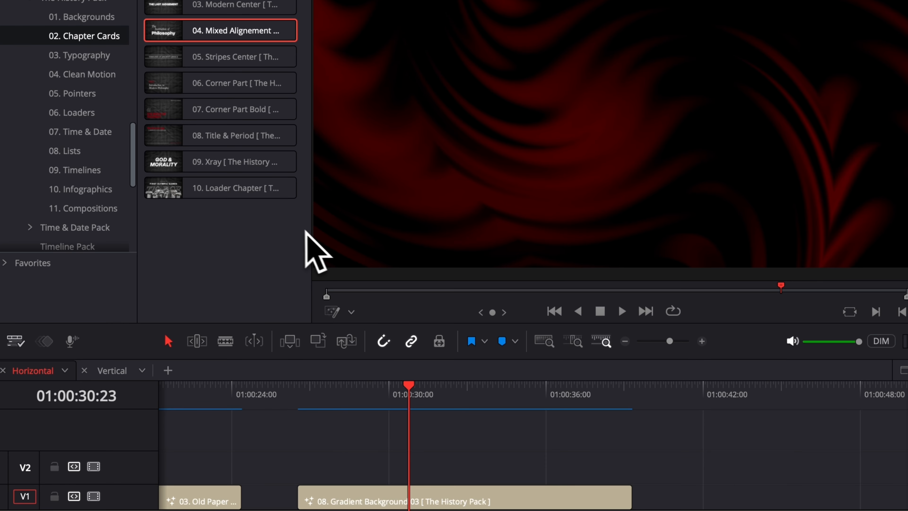
drag(221, 161, 759, 401)
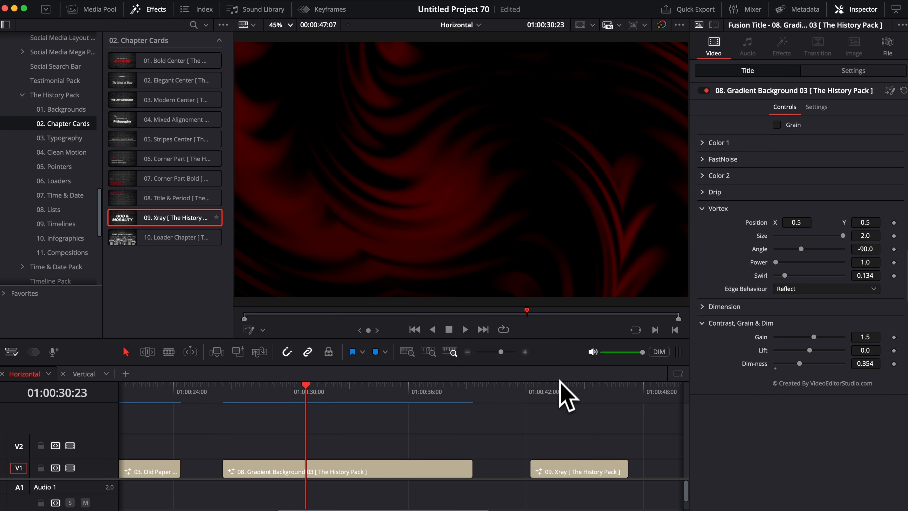
click(557, 390)
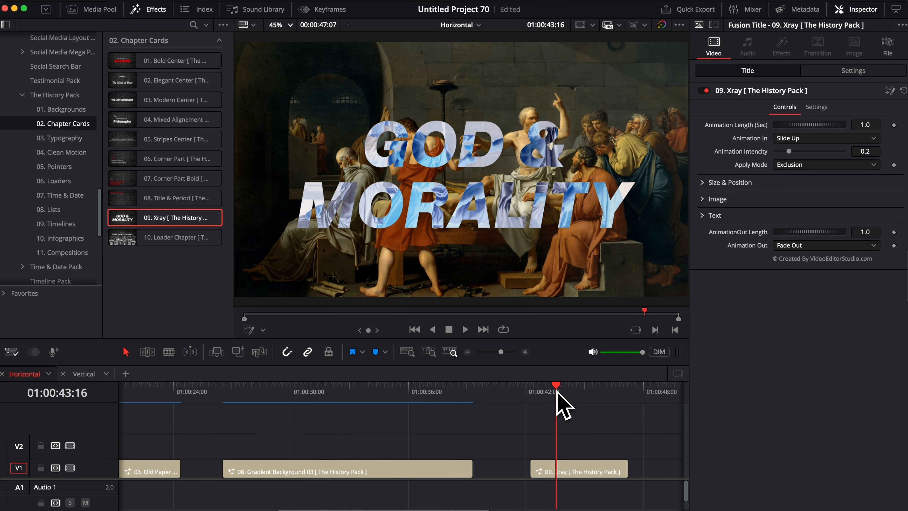
Step: Play back the Xray GOD & MORALITY animation from just before its start
scroll(548, 465, right, 3)
click(454, 390)
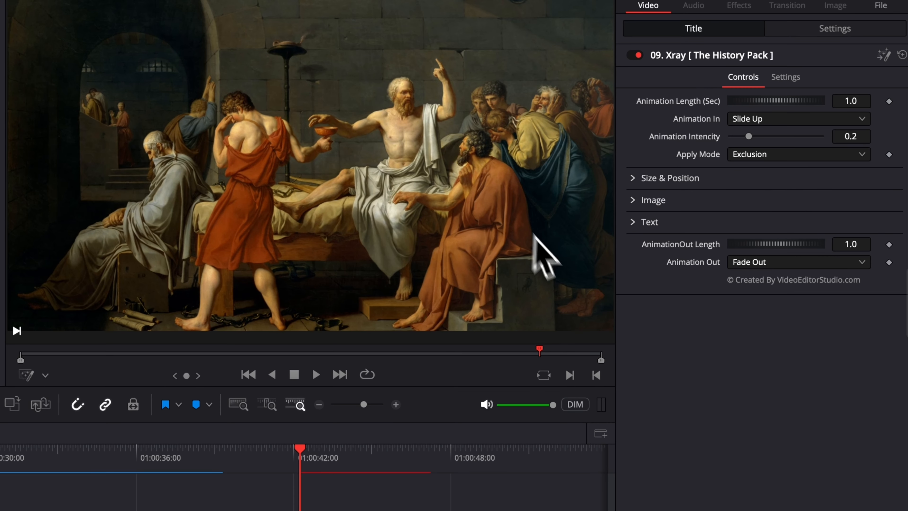
key(space)
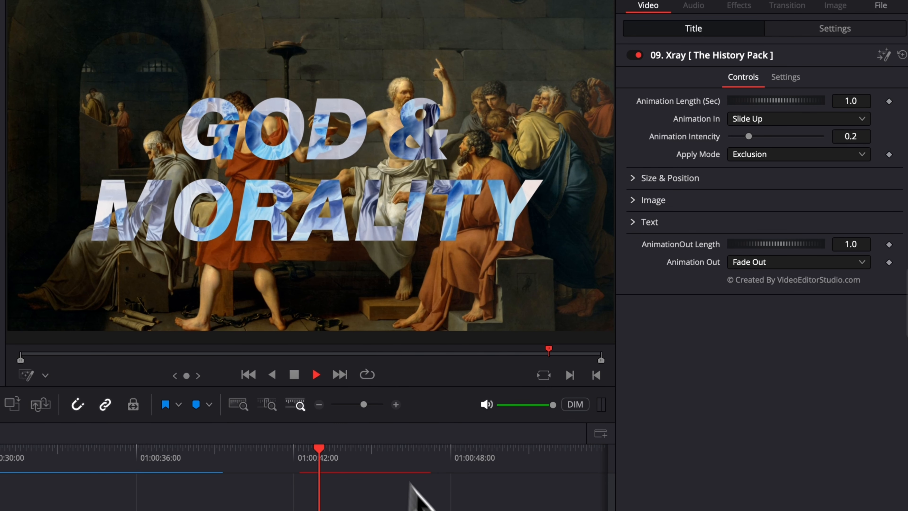
key(space)
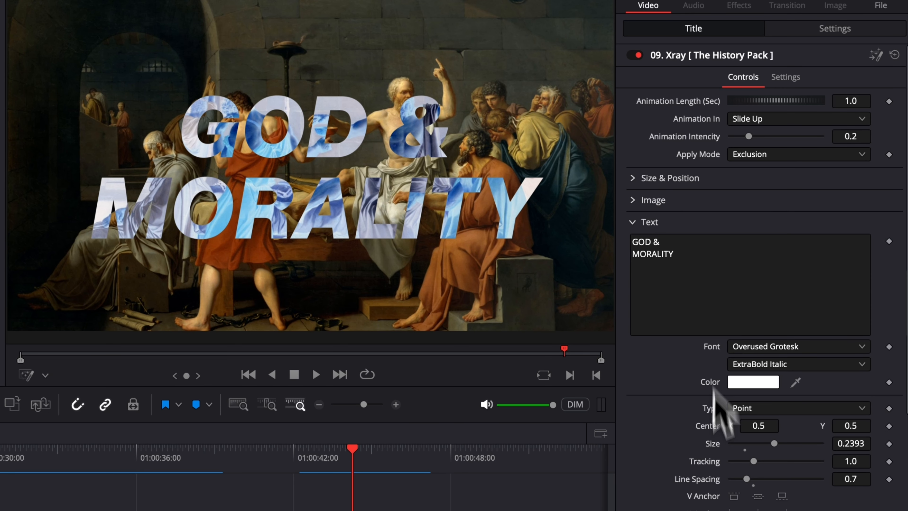
Step: Load the statue jpg from Downloads as the Xray title's background image
click(633, 224)
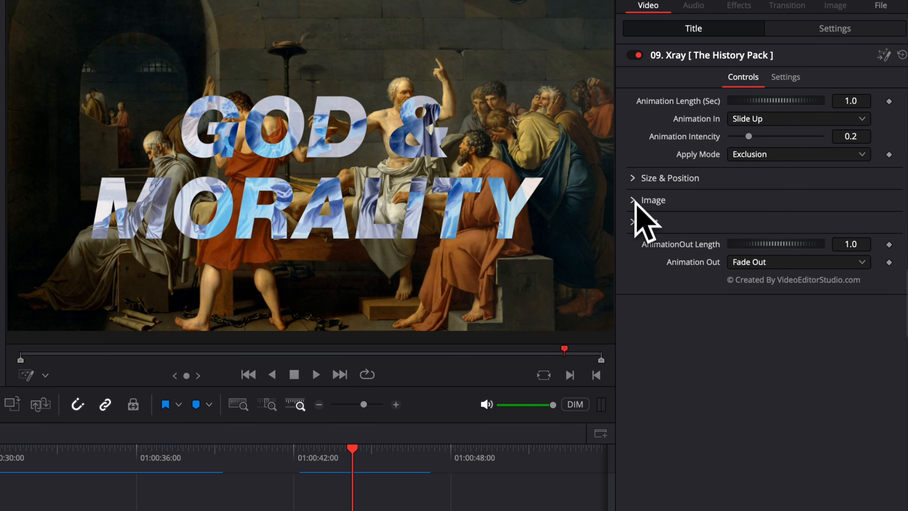
click(635, 202)
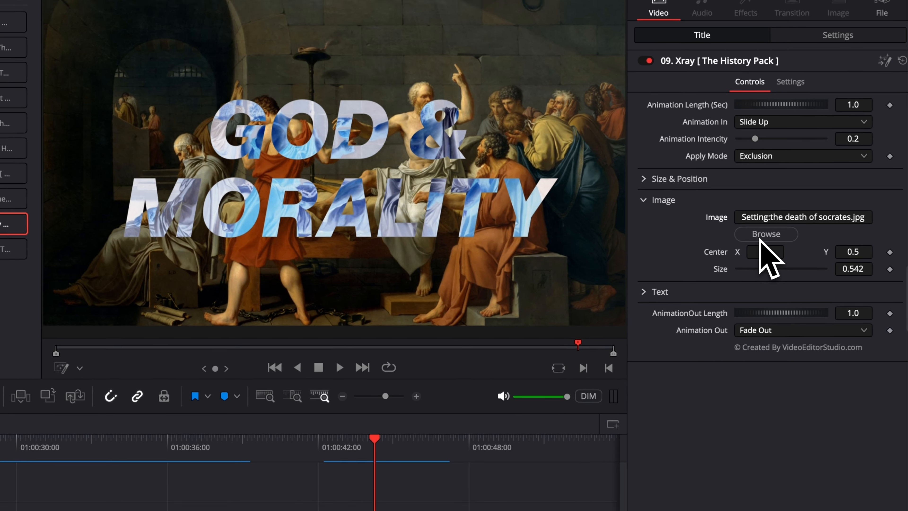
click(760, 236)
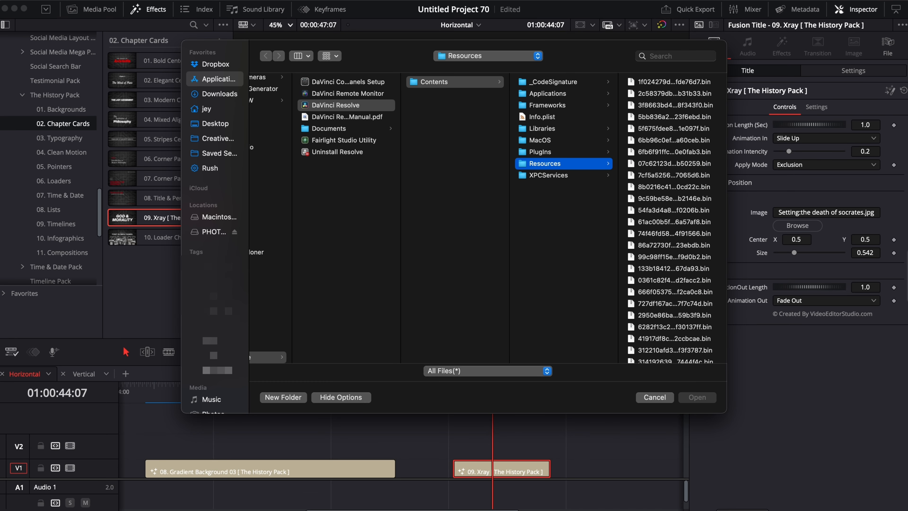
drag(907, 215, 797, 135)
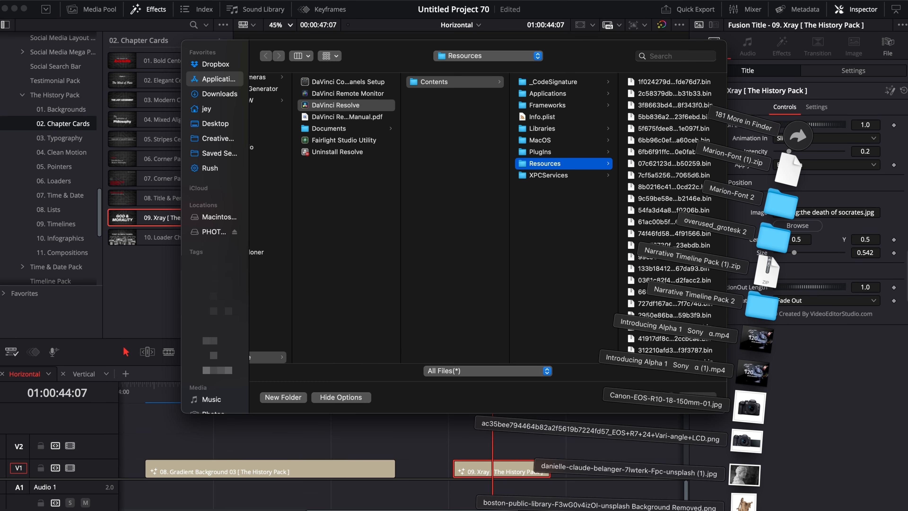
drag(746, 472, 558, 308)
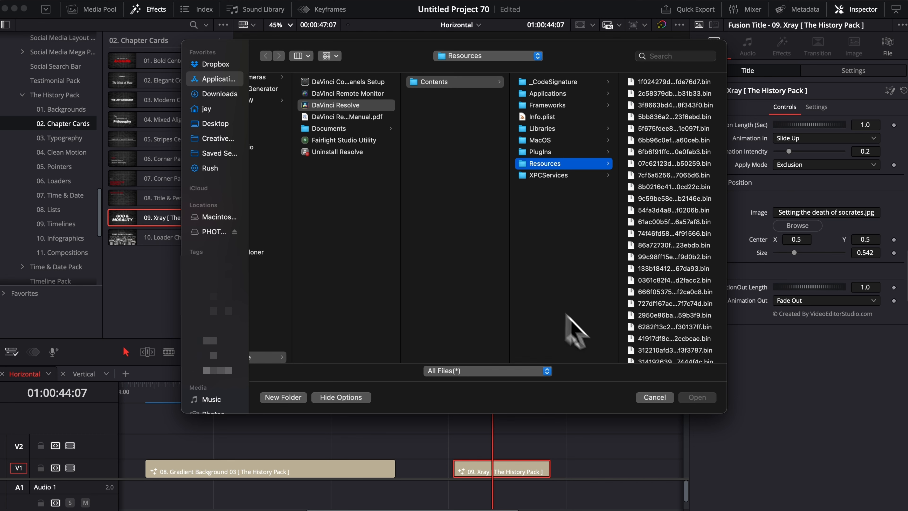
click(696, 398)
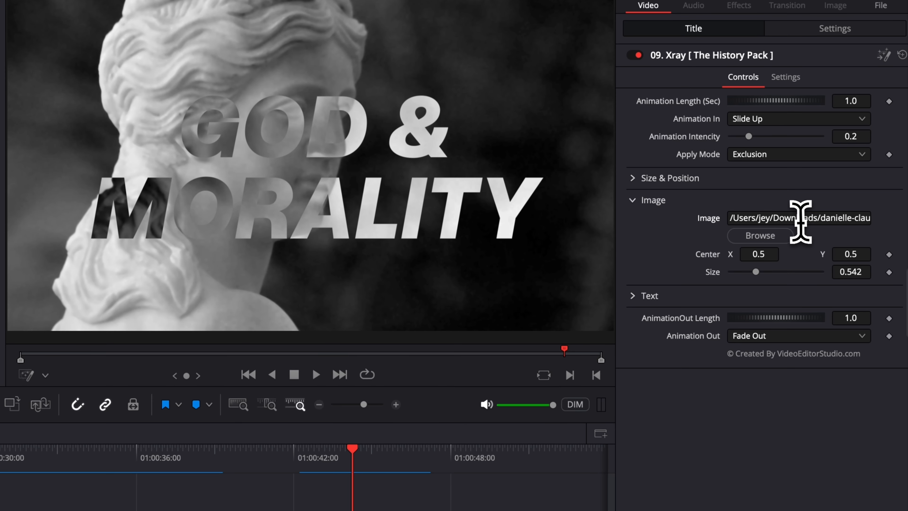
click(827, 215)
key(super+a)
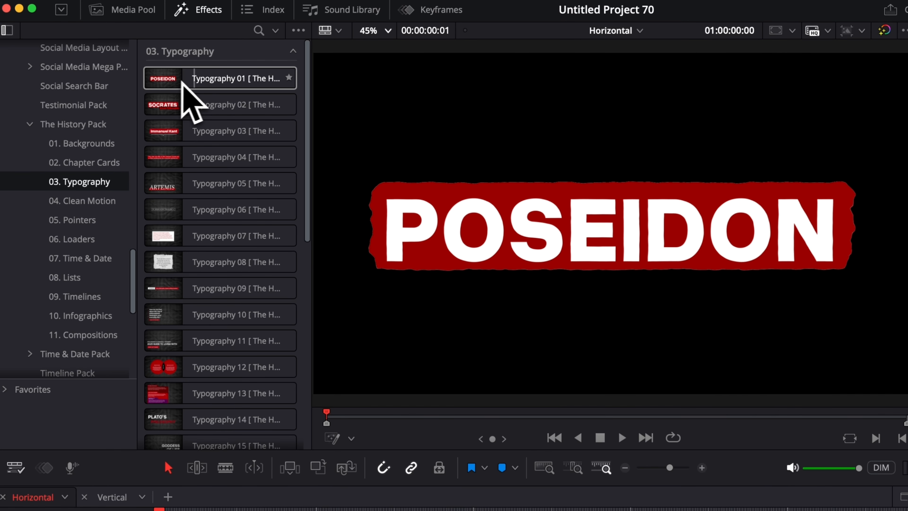
Step: Place the Typography 02 SOCRATES title on V1, preview its animation, and expand Texture 1
drag(216, 104, 119, 482)
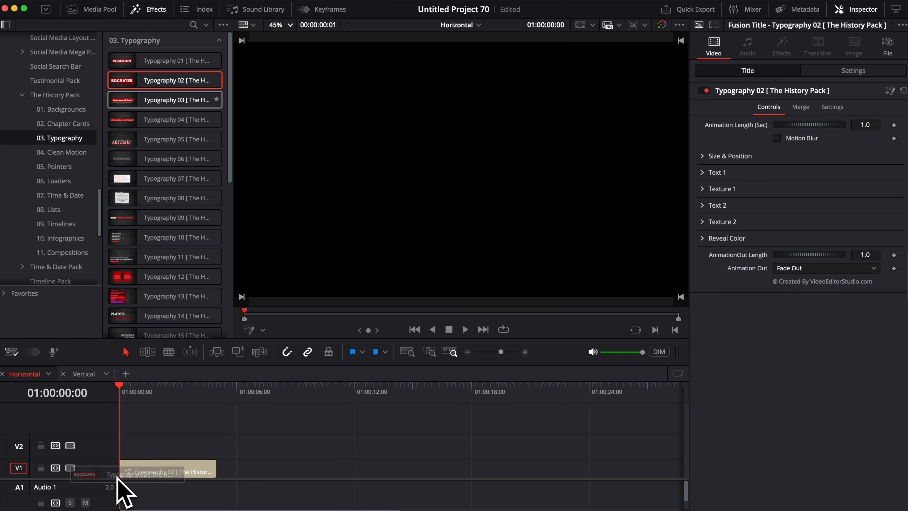
key(space)
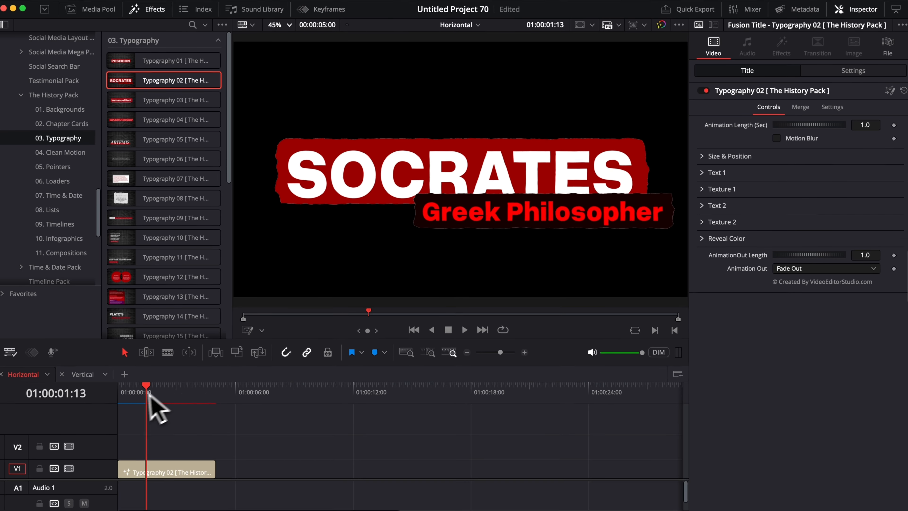
drag(148, 394, 118, 398)
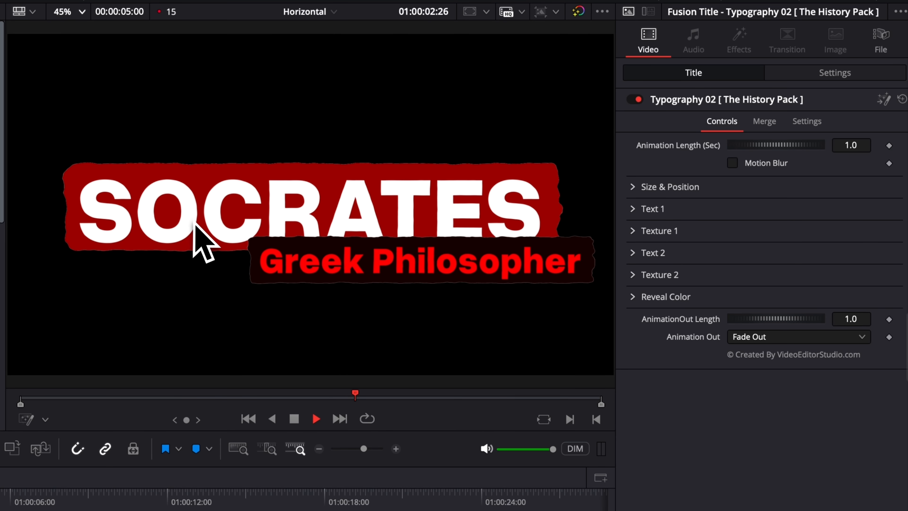
key(space)
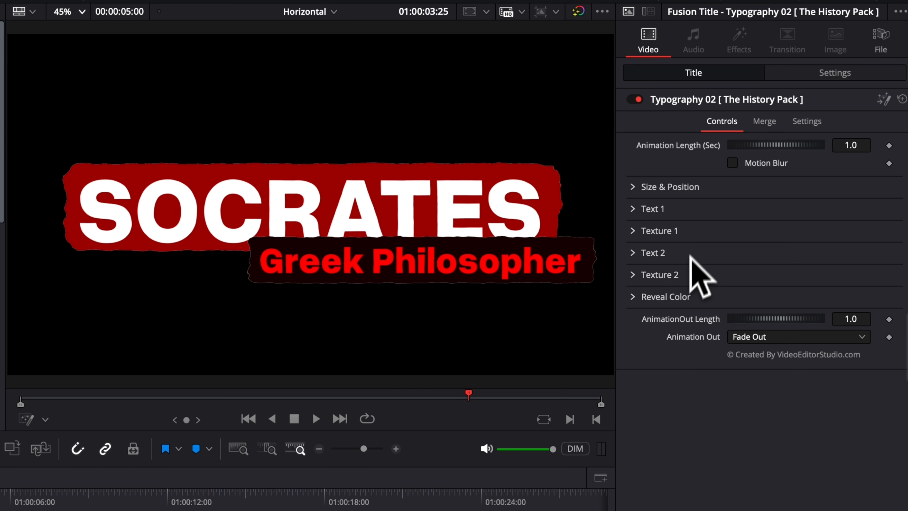
click(635, 231)
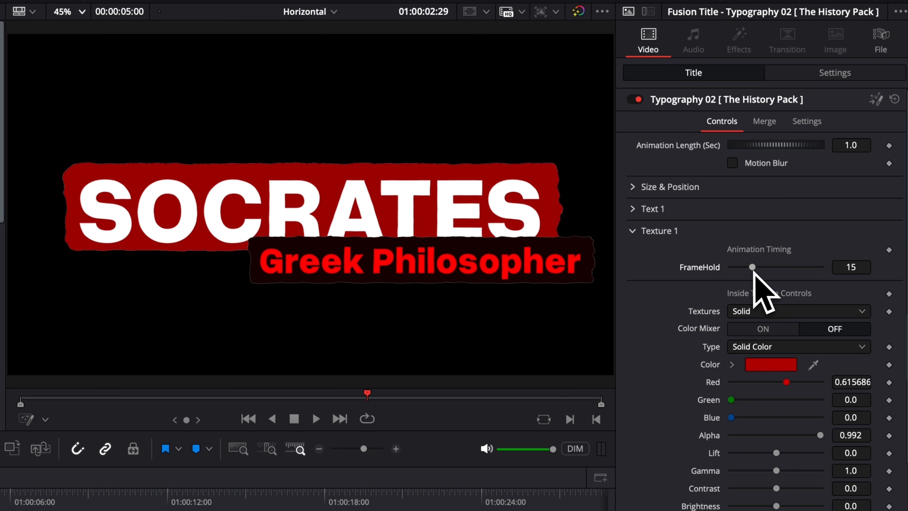
Step: Try the Paper, Plastic and Blackboard textures on the SOCRATES backing
scroll(767, 237, down, 2)
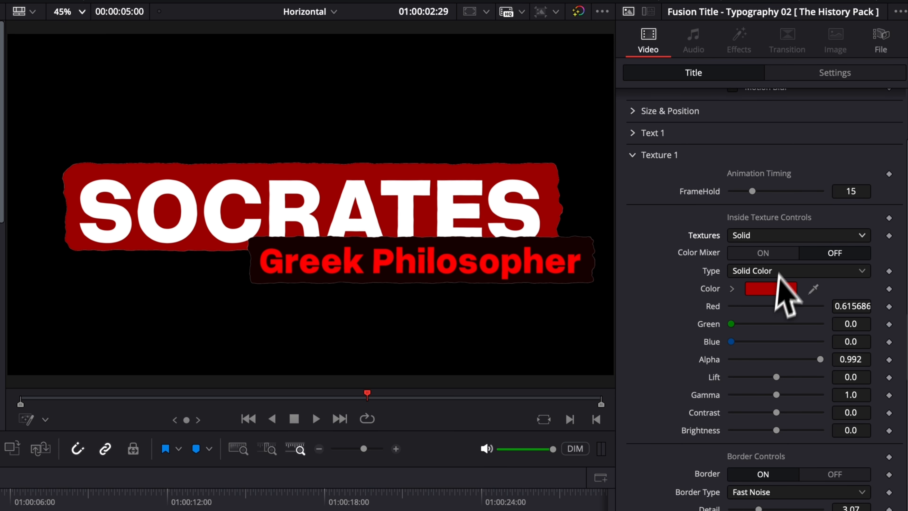
click(781, 237)
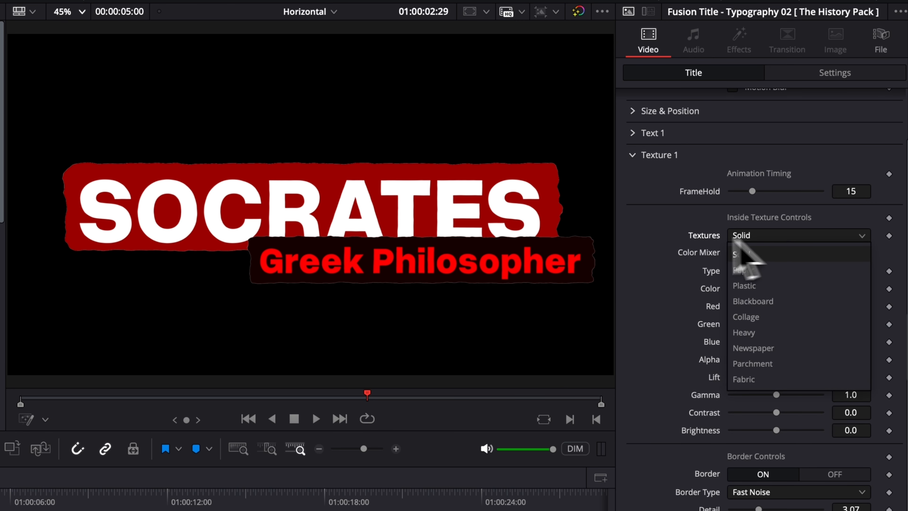
click(671, 238)
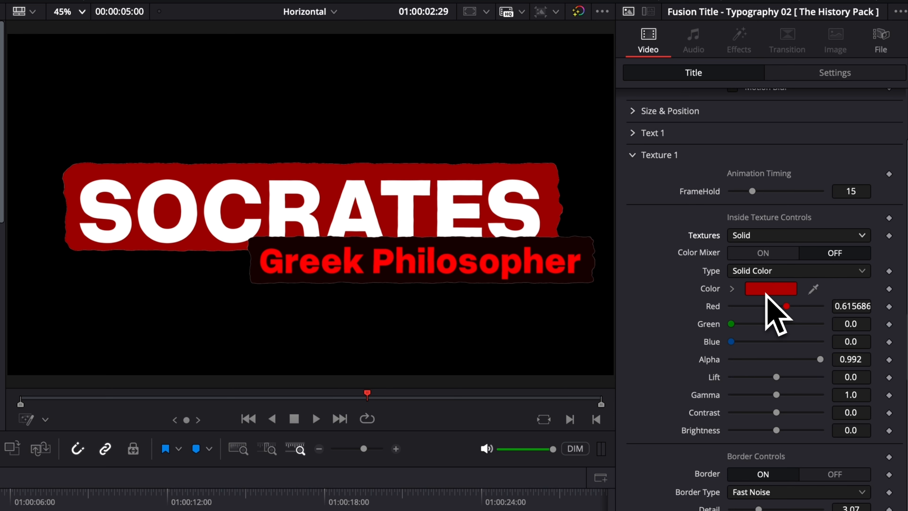
click(792, 235)
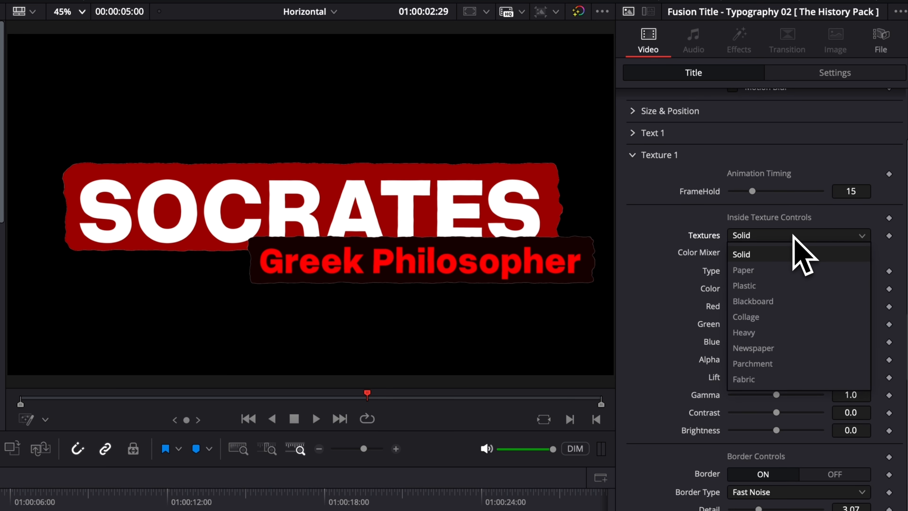
click(771, 271)
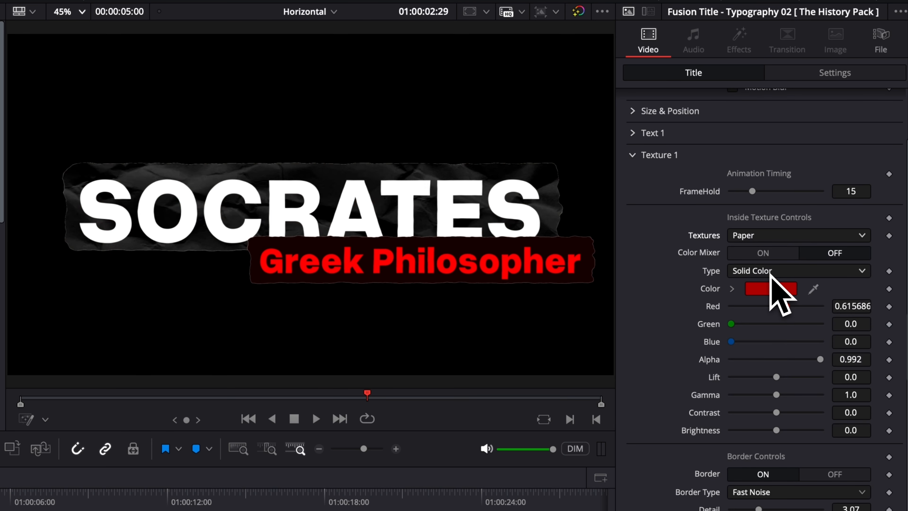
click(782, 237)
click(780, 289)
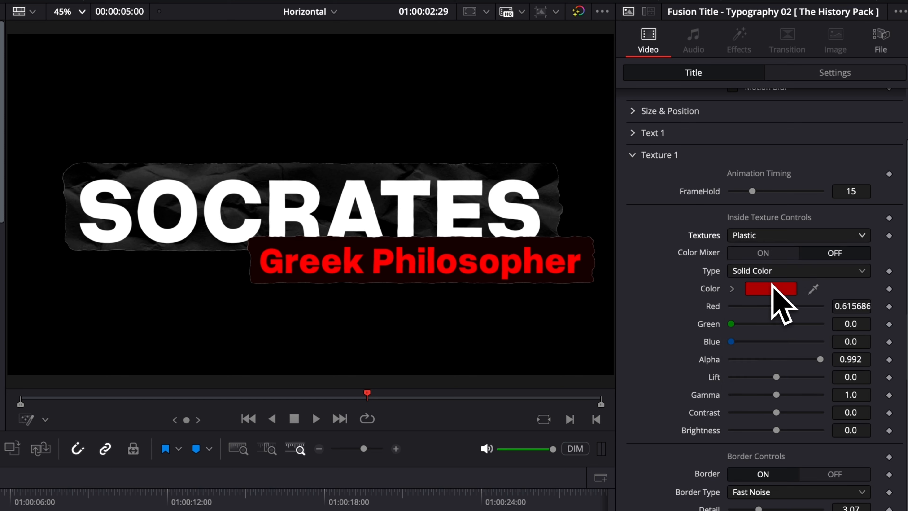
click(780, 236)
click(768, 290)
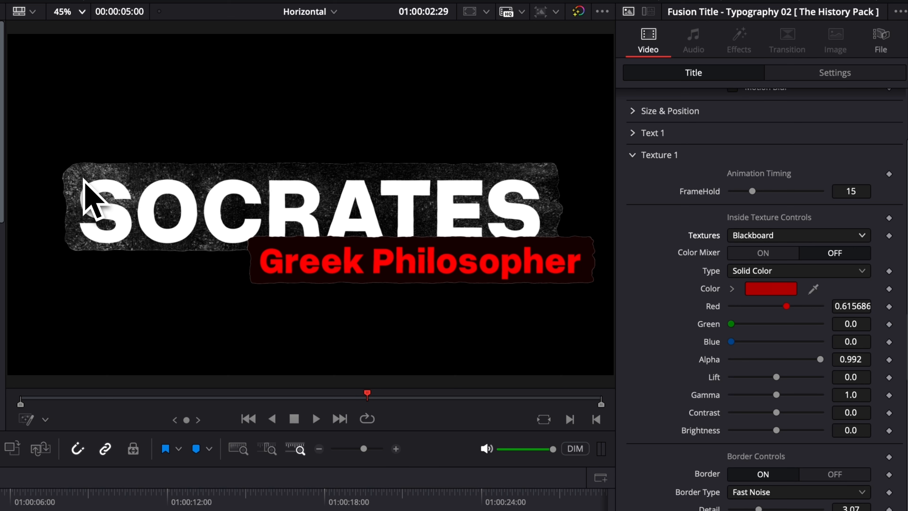
Step: Turn Color Mixer on, settle on Parchment, and set gamma 0.09 and contrast -0.28
click(780, 255)
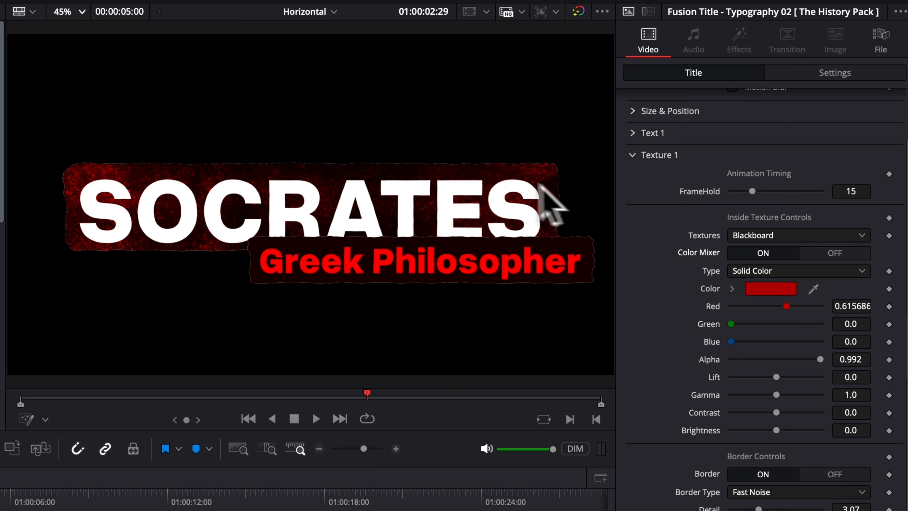
click(796, 236)
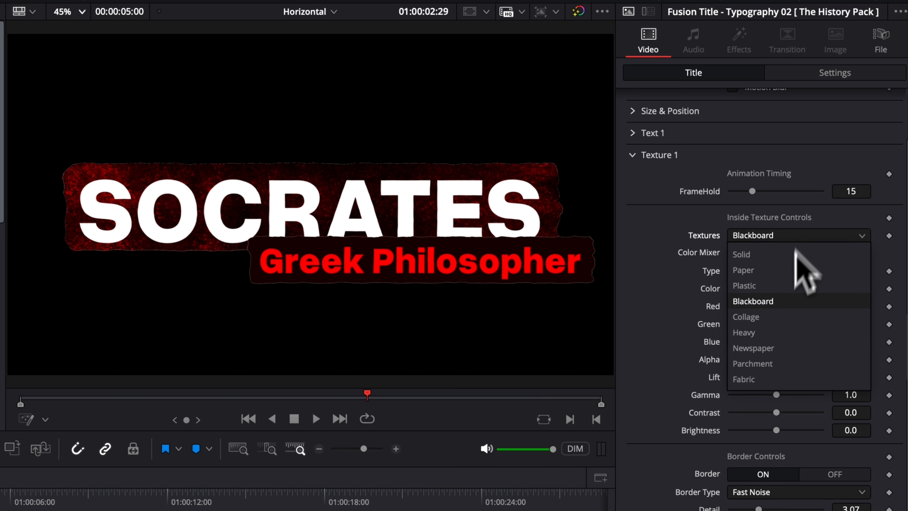
click(773, 349)
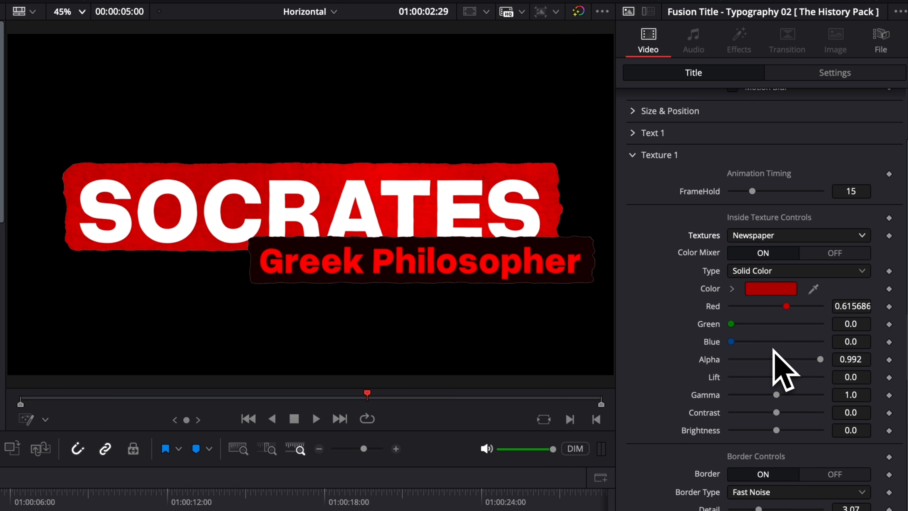
click(747, 240)
click(753, 381)
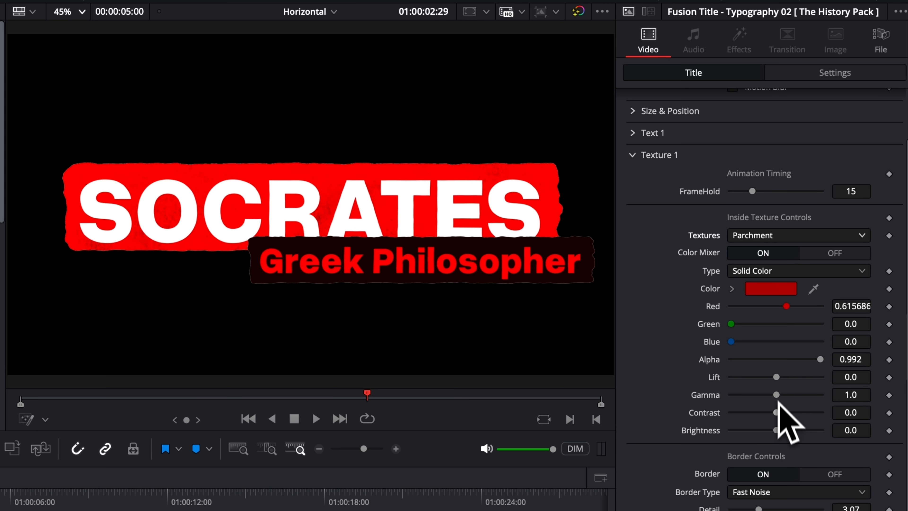
drag(778, 413, 738, 399)
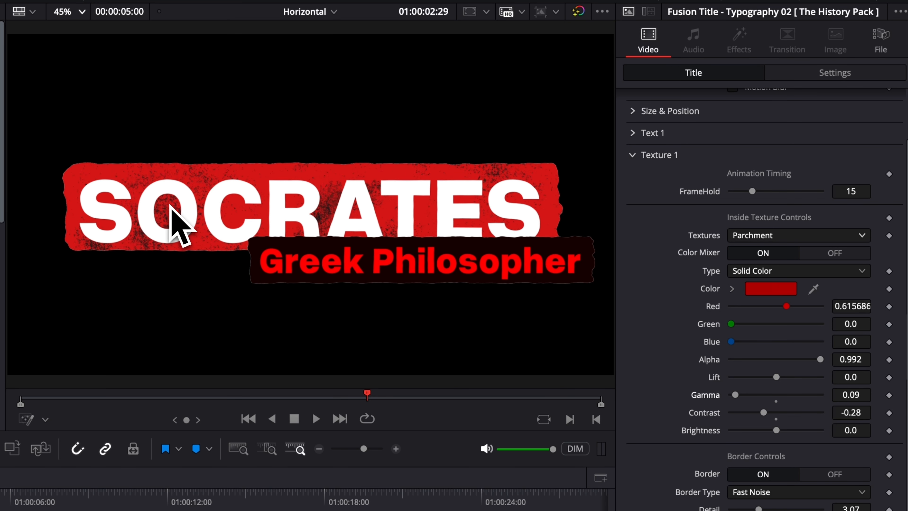
Step: Set the border Detail to 5.43 and Contrast to 0.72
scroll(860, 485, down, 5)
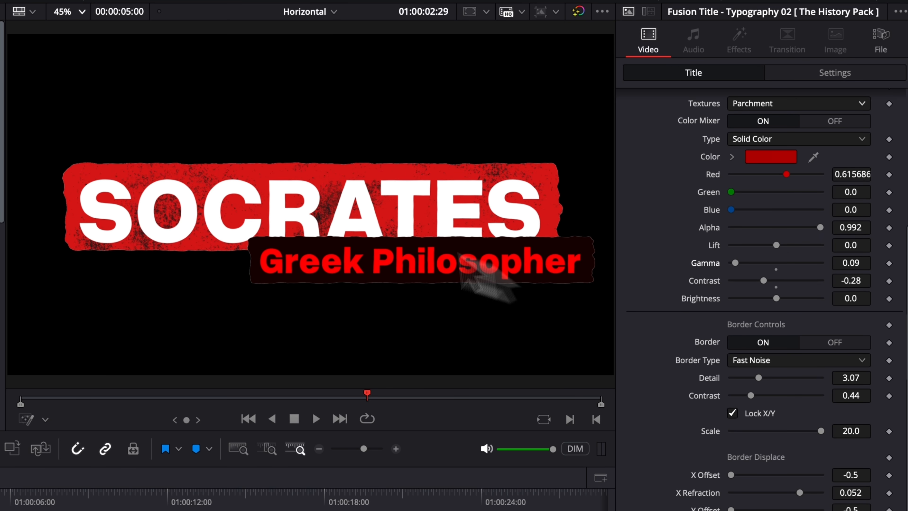
scroll(768, 379, down, 1)
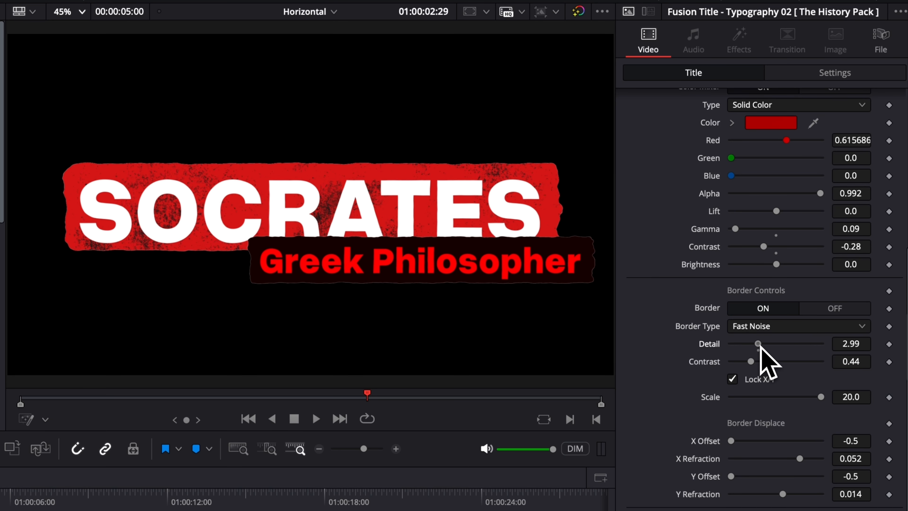
drag(761, 344, 779, 345)
drag(750, 361, 766, 374)
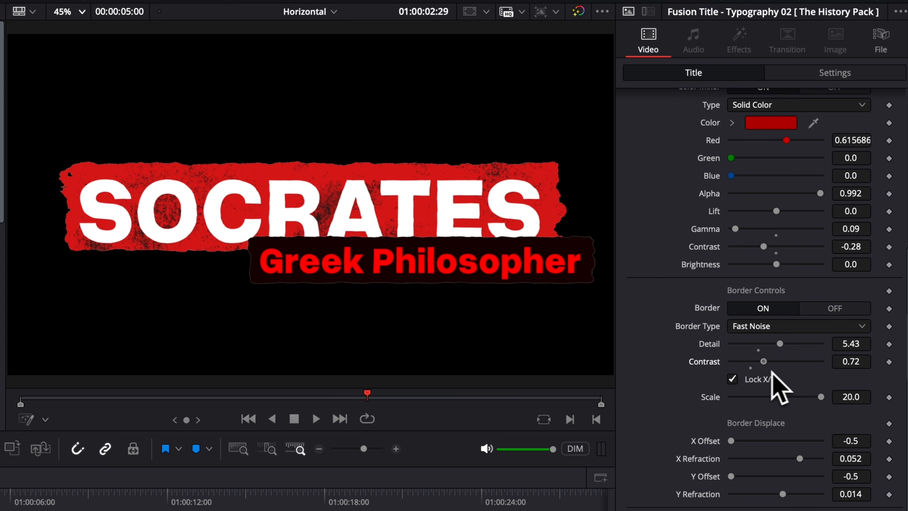
Step: Try the Smooth border type, then set Border Type to Grainy
click(762, 327)
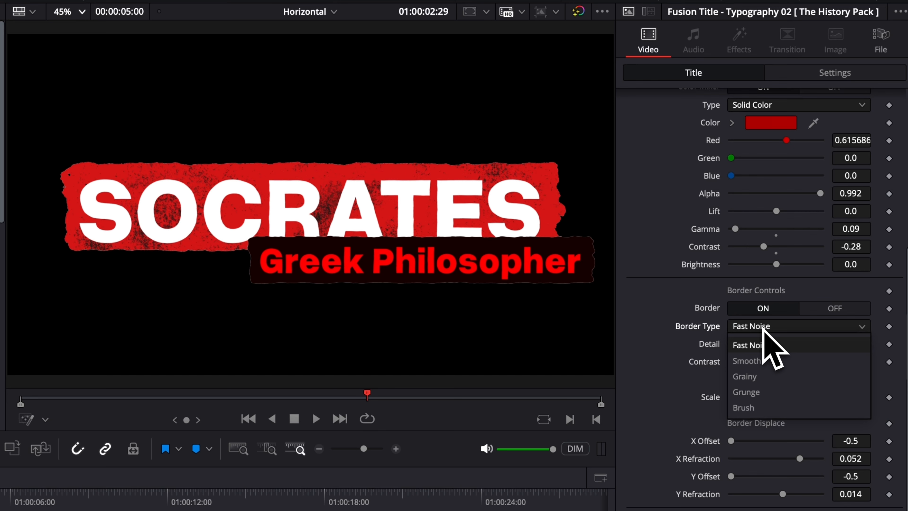
click(765, 361)
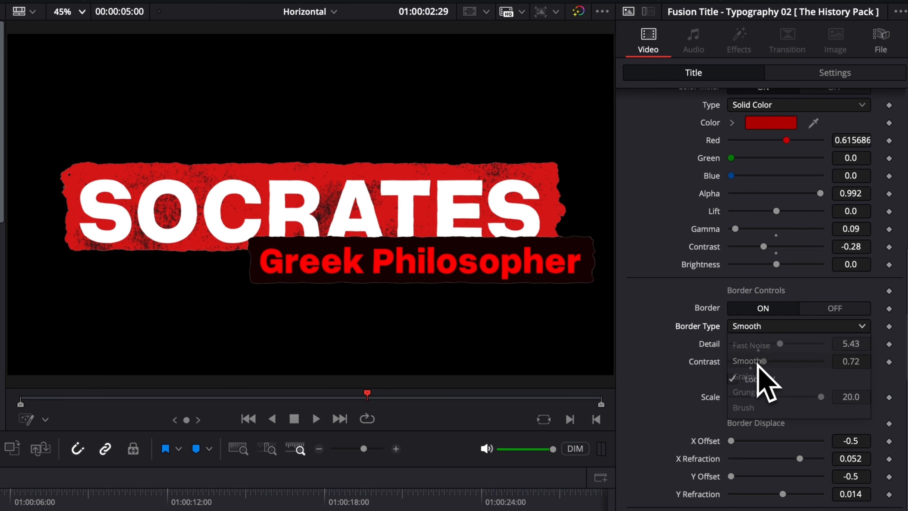
click(760, 326)
click(761, 376)
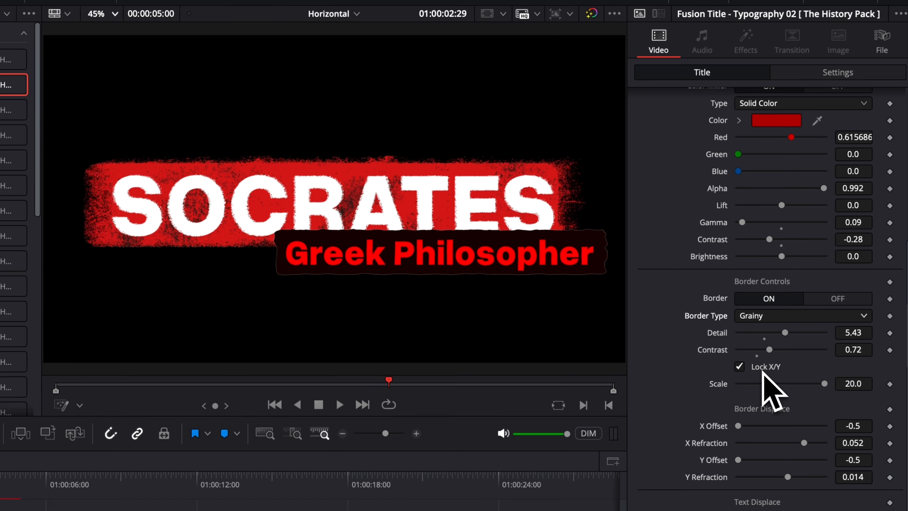